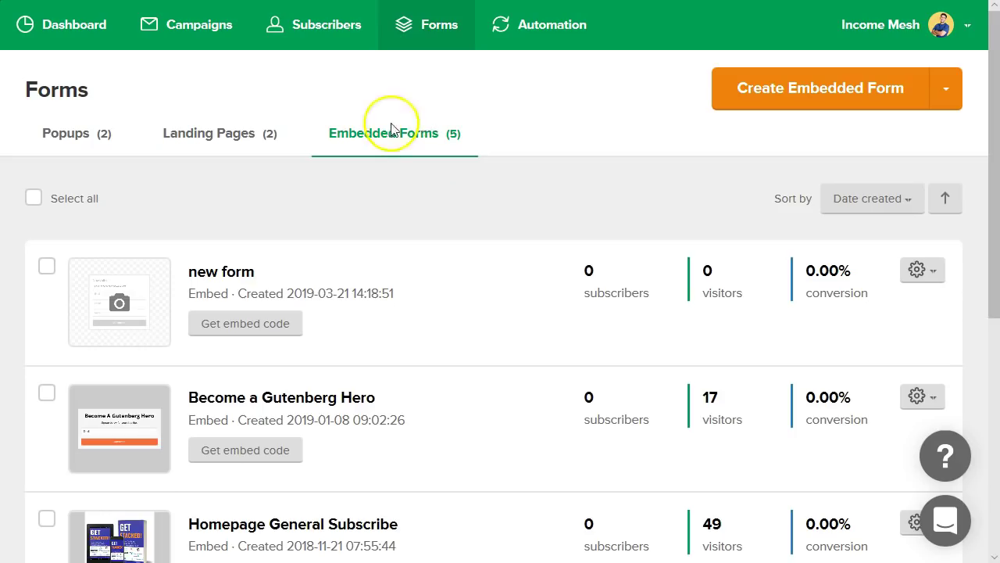
- Switch from WordPress Posts to the MailerLite tab and open its Dashboard
{"action": "left_click", "coordinate": [70, 26]}
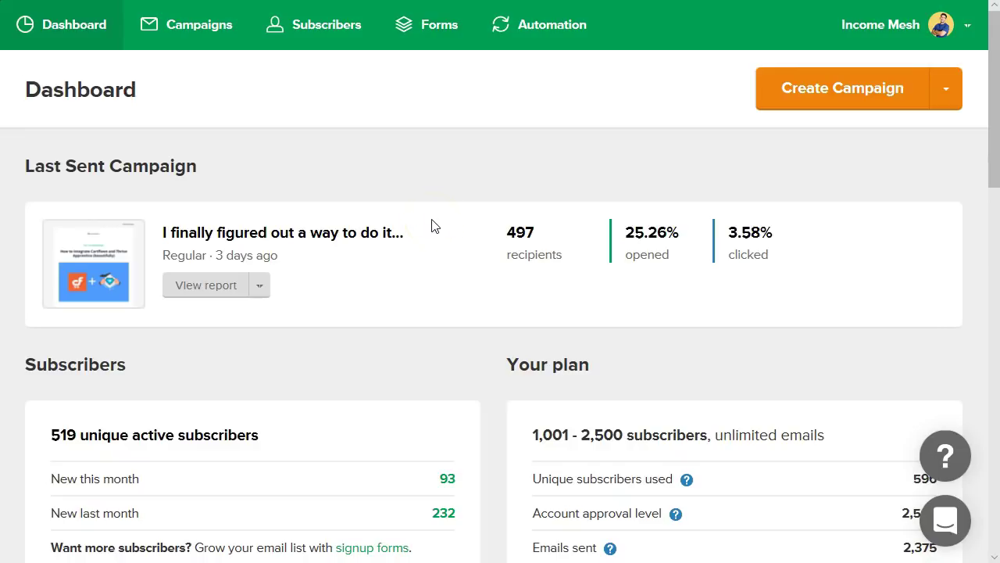
- Scroll through the dashboard stats, highlighting the $38.80 generated revenue figure
{"action": "mouse_move", "coordinate": [646, 255]}
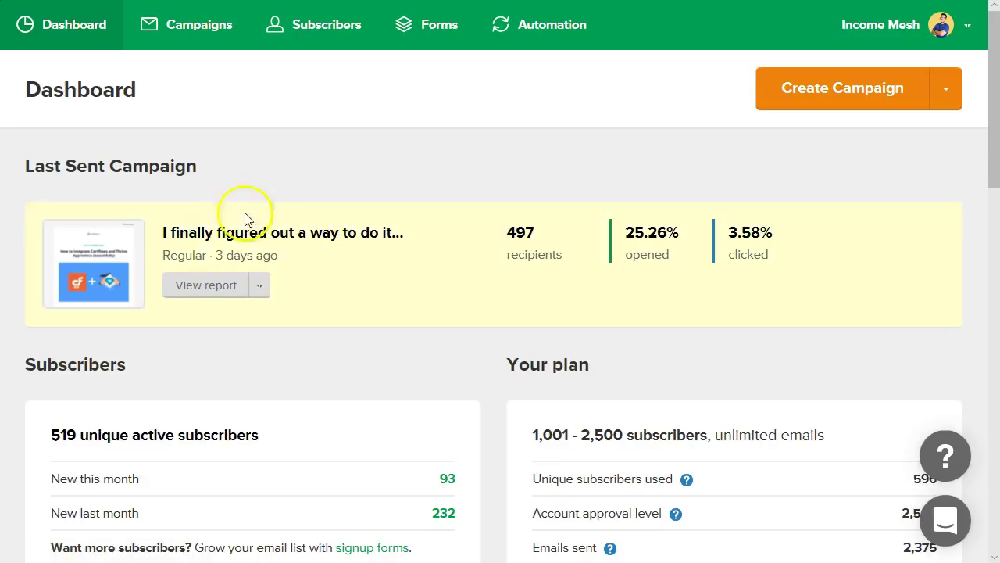
{"action": "scroll", "coordinate": [127, 162], "scroll_direction": "down", "scroll_amount": 2}
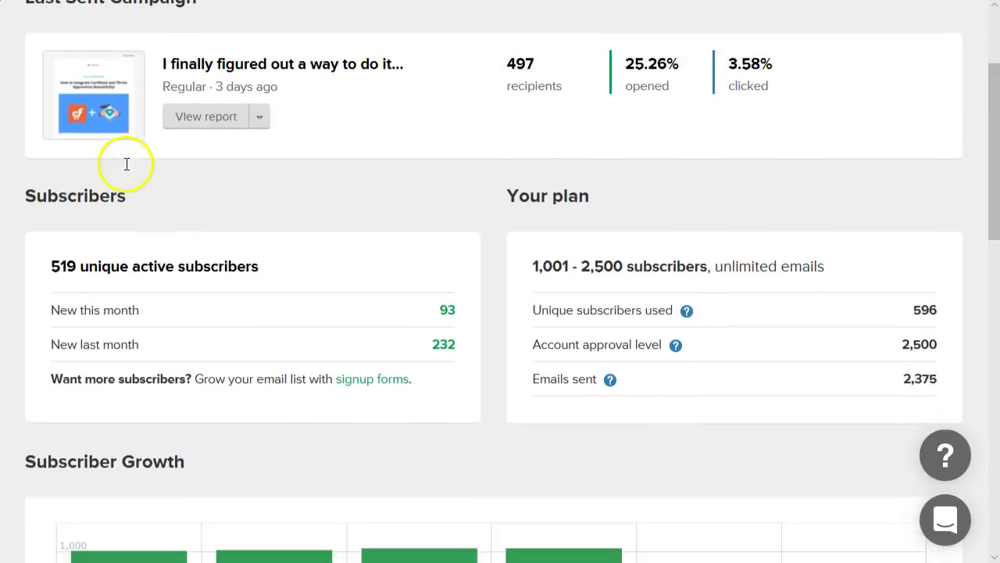
{"action": "scroll", "coordinate": [373, 335], "scroll_direction": "down", "scroll_amount": 4}
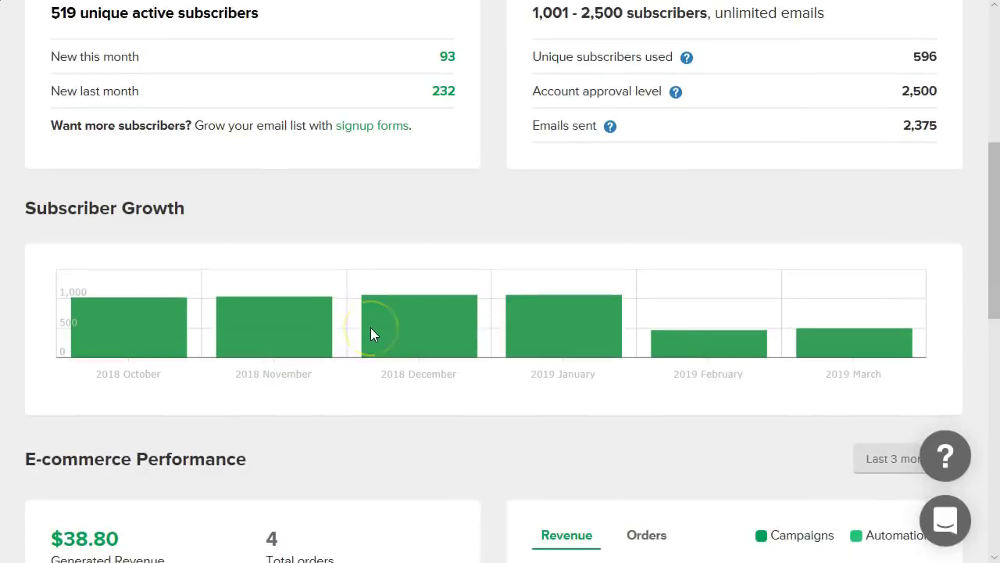
{"action": "scroll", "coordinate": [371, 327], "scroll_direction": "down", "scroll_amount": 4}
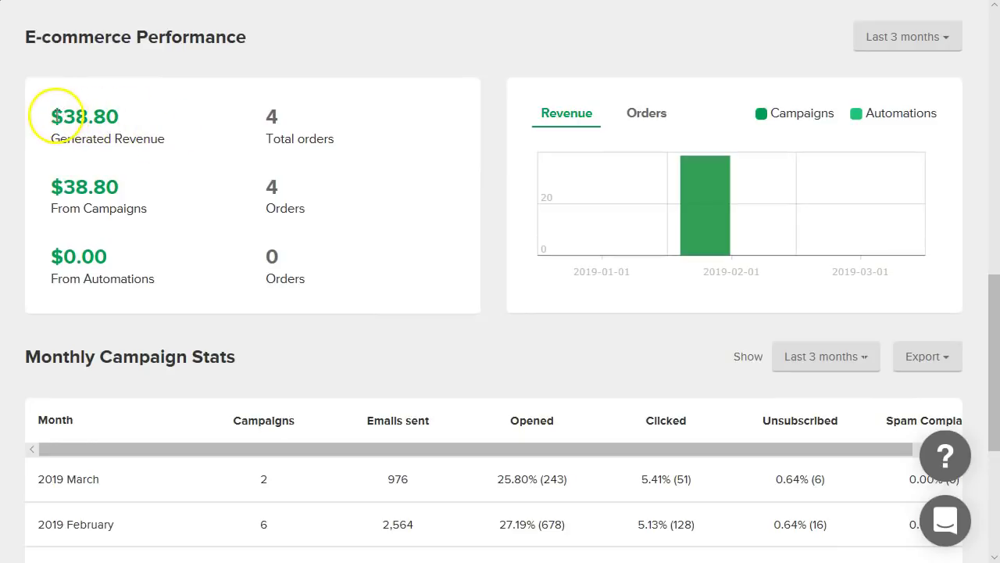
{"action": "left_click_drag", "start_coordinate": [52, 118], "coordinate": [145, 118]}
{"action": "left_click", "coordinate": [145, 120]}
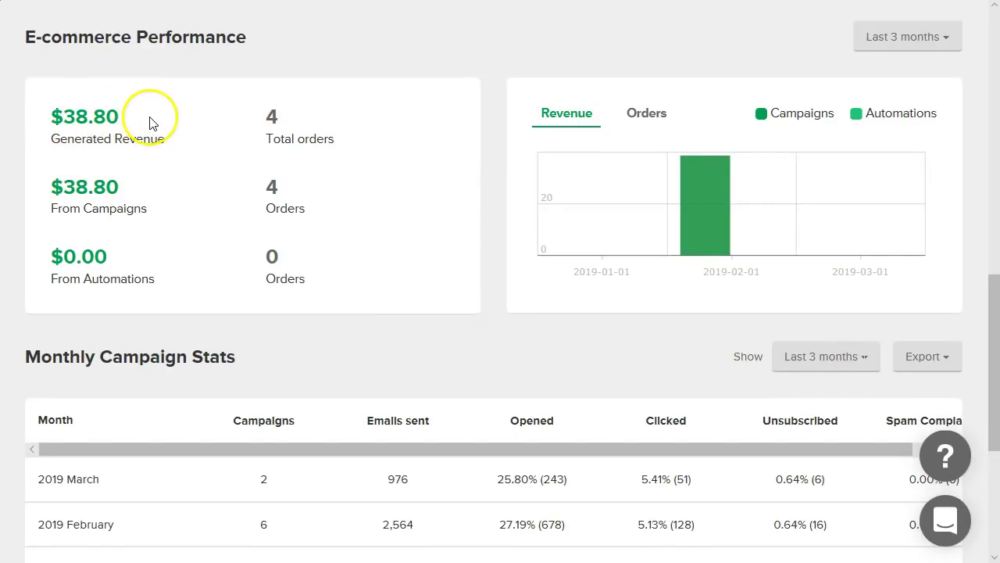
- Review the remaining stats, then go to the Forms page's embedded forms list
{"action": "scroll", "coordinate": [157, 121], "scroll_direction": "down", "scroll_amount": 2}
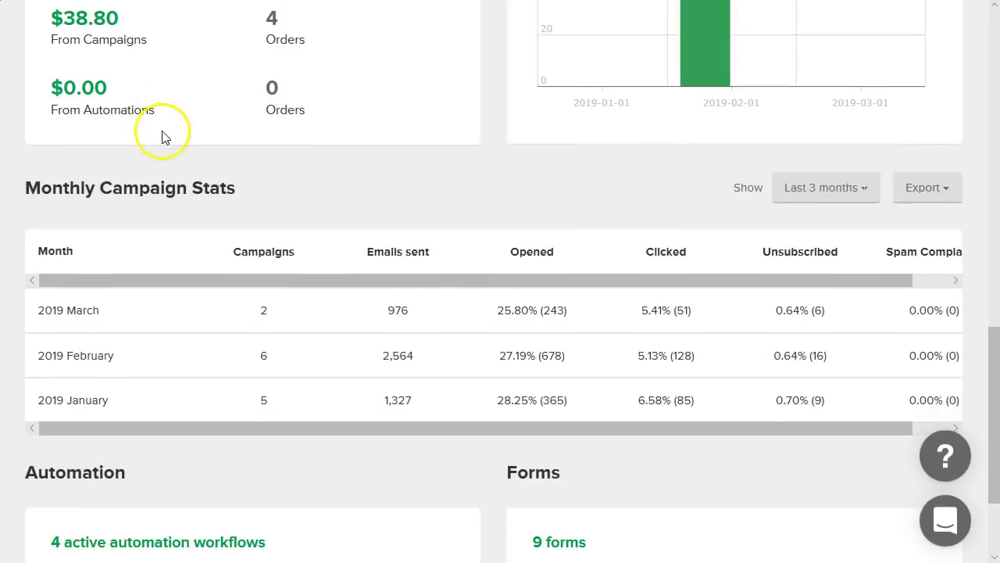
{"action": "scroll", "coordinate": [160, 139], "scroll_direction": "down", "scroll_amount": 2}
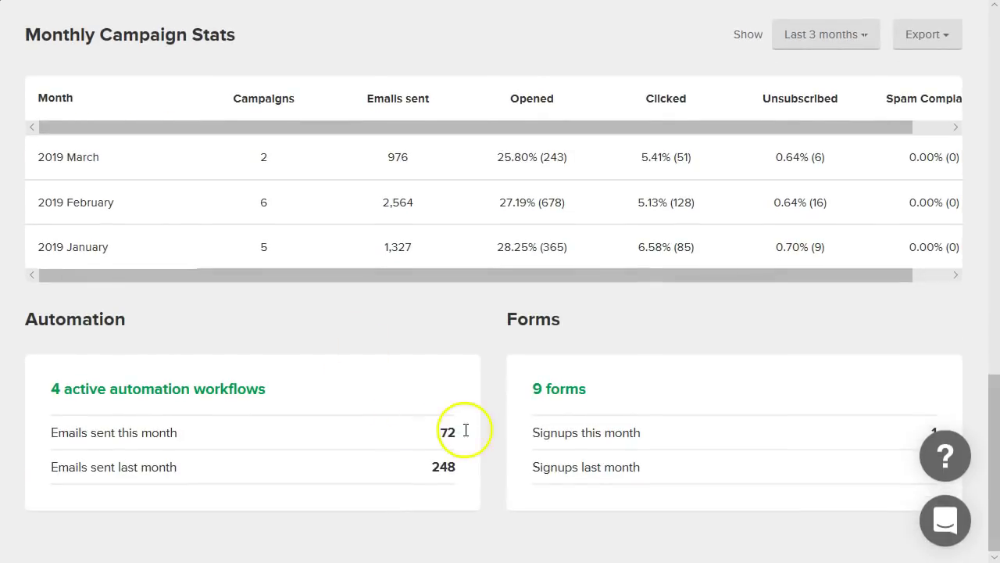
{"action": "scroll", "coordinate": [471, 434], "scroll_direction": "up", "scroll_amount": 10}
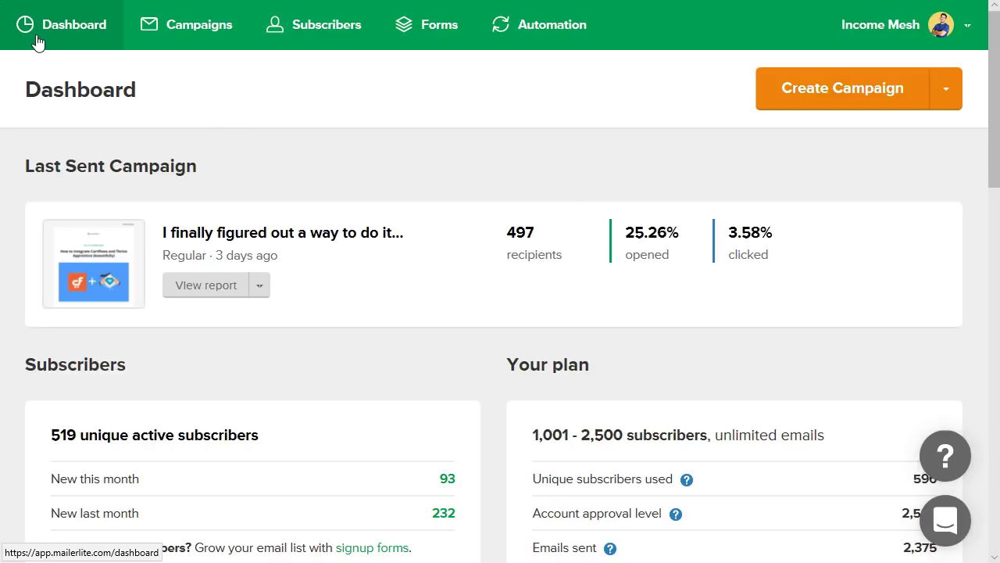
{"action": "left_click", "coordinate": [450, 40]}
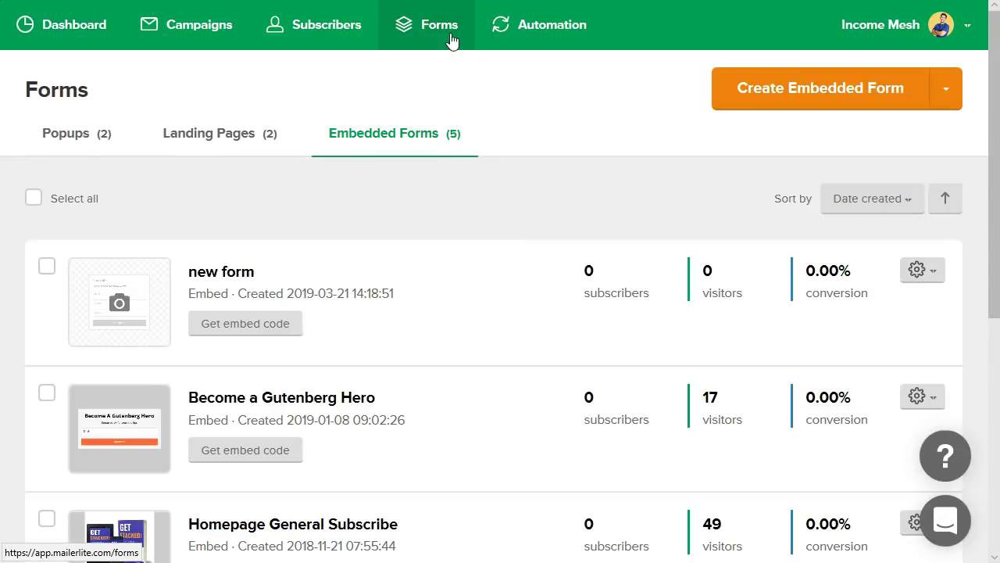
- Show the Landing Pages list and begin a new landing page at its Name step
{"action": "left_click", "coordinate": [427, 22]}
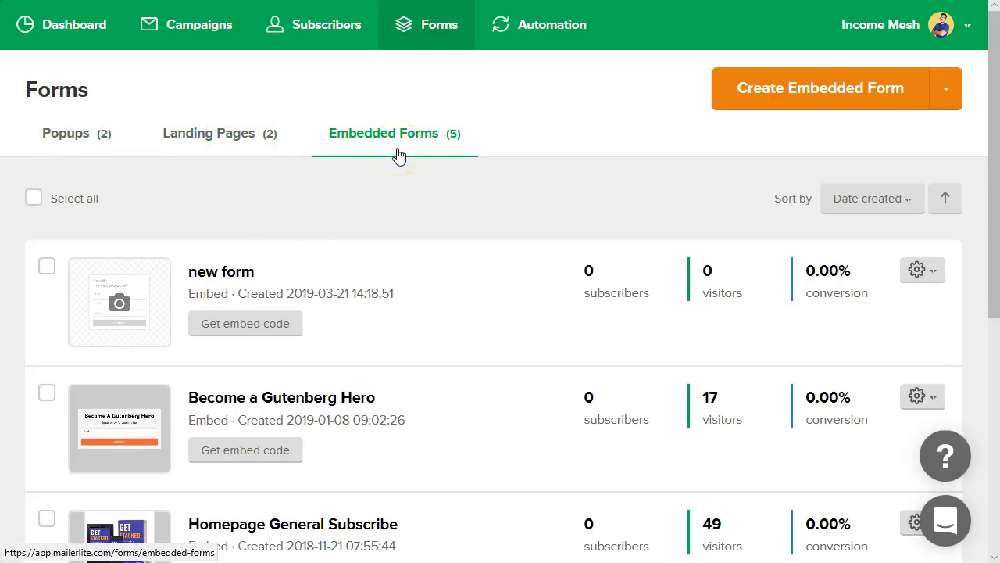
{"action": "left_click", "coordinate": [230, 142]}
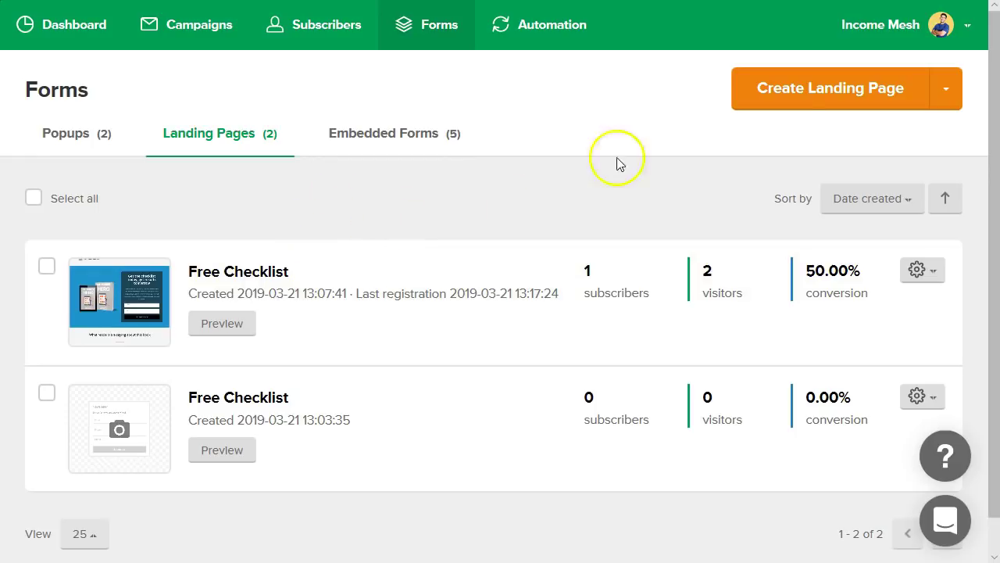
{"action": "left_click", "coordinate": [794, 104]}
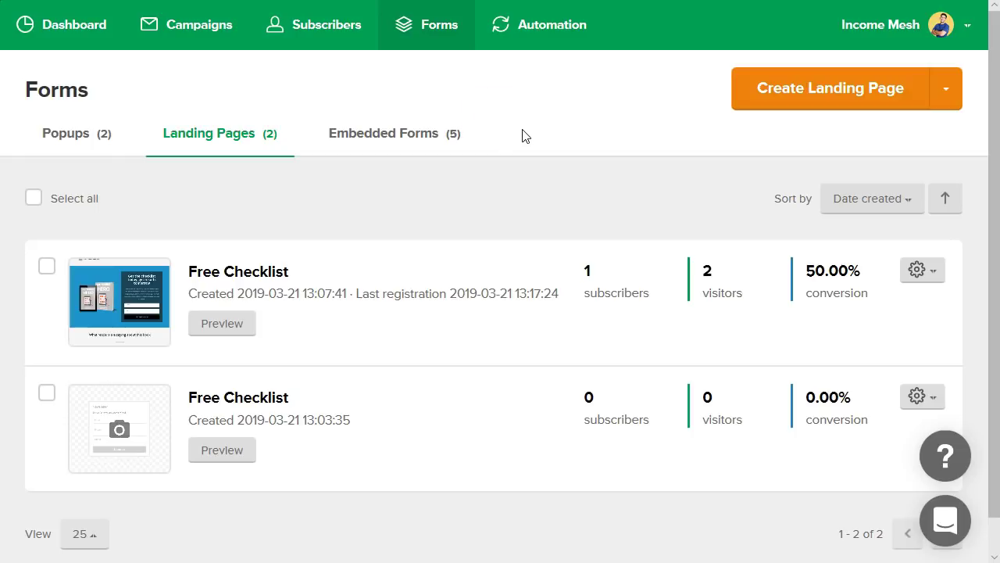
{"action": "left_click", "coordinate": [803, 103]}
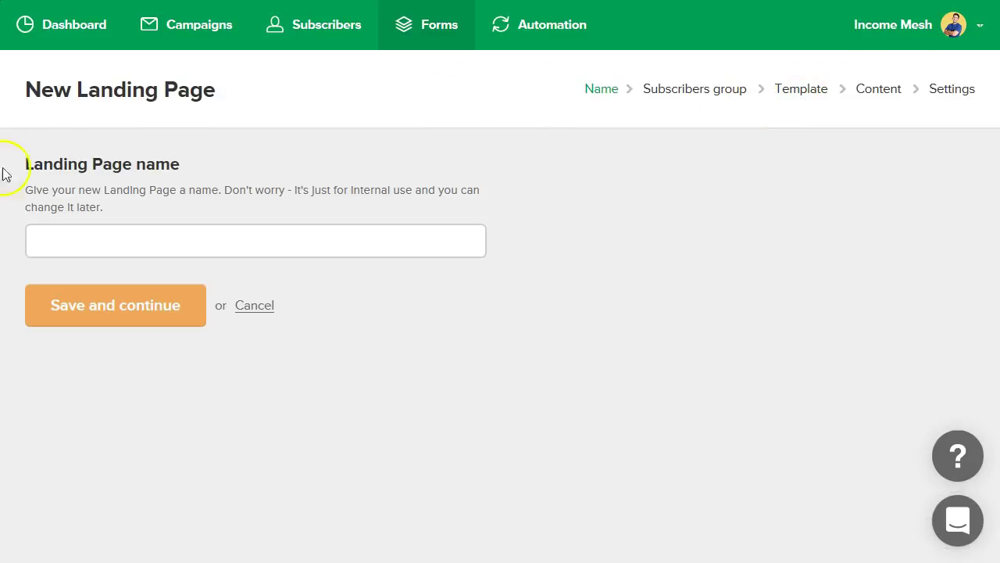
- Name the landing page 'Free Checklist' and continue to the subscriber groups step
{"action": "left_click", "coordinate": [215, 245]}
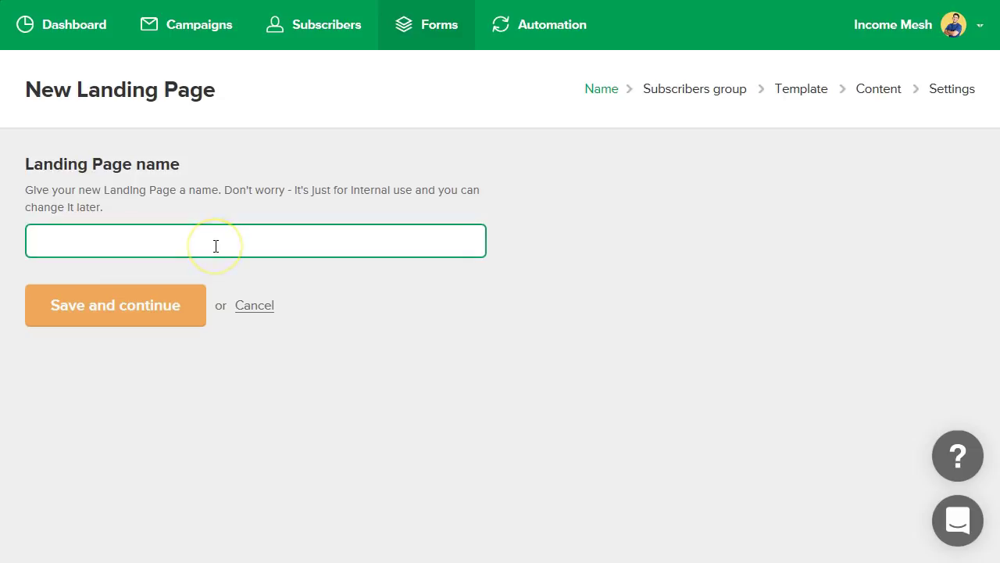
{"action": "type", "text": "Free Checklist"}
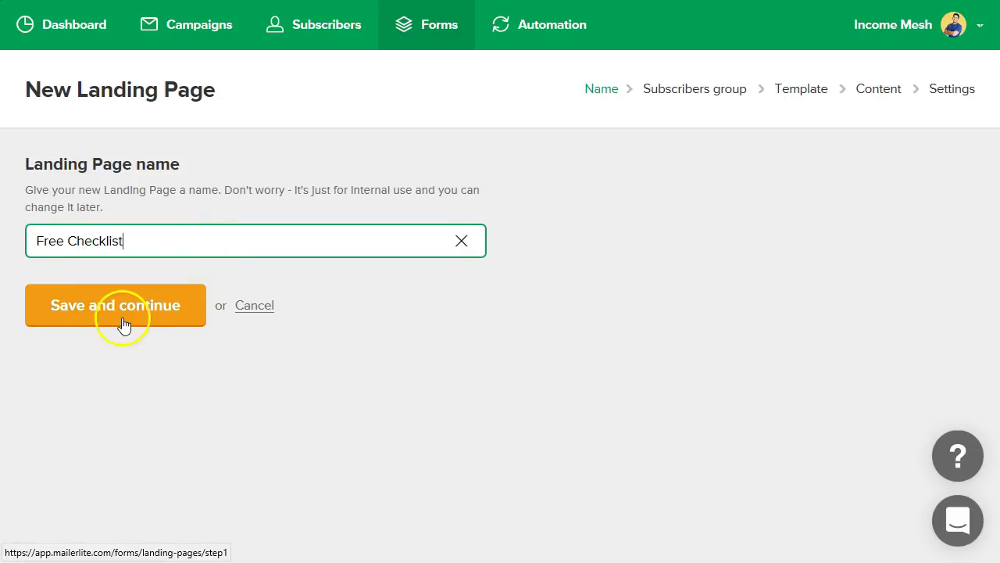
{"action": "left_click", "coordinate": [123, 320]}
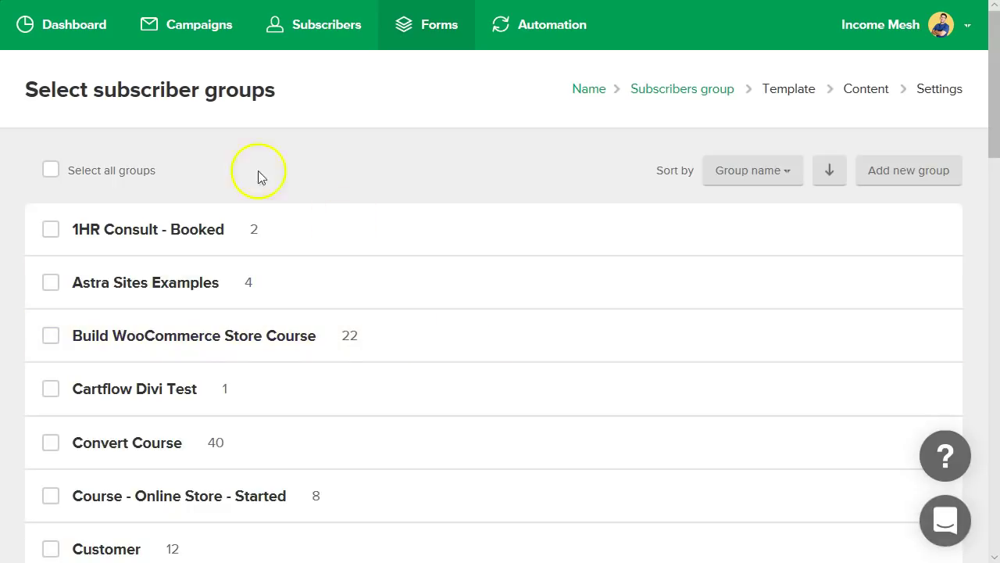
{"action": "left_click_drag", "start_coordinate": [22, 90], "coordinate": [279, 102]}
{"action": "left_click", "coordinate": [283, 103]}
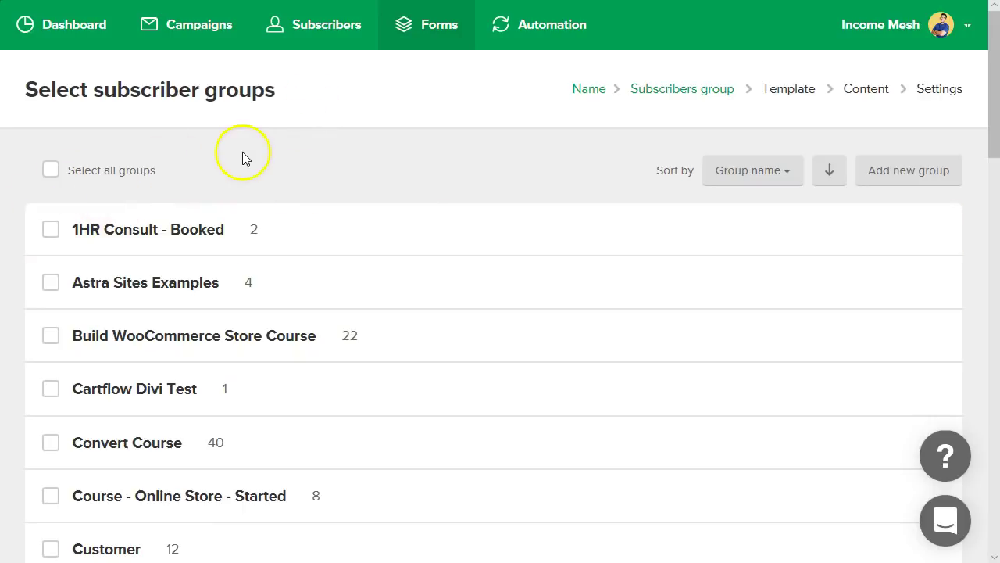
- Create a new subscriber group called 'Checklist Lovers'
{"action": "left_click", "coordinate": [904, 172]}
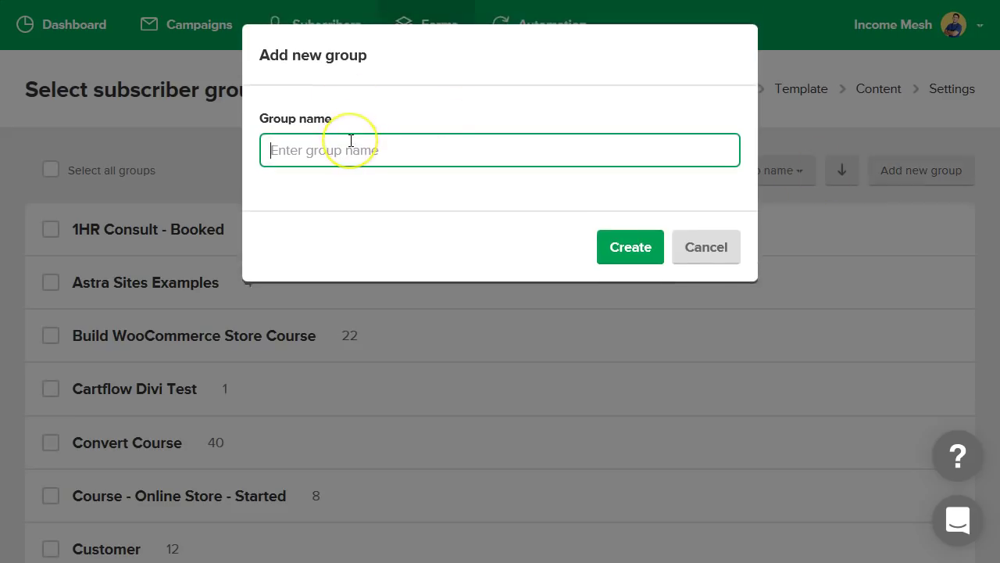
{"action": "type", "text": "Checklist "}
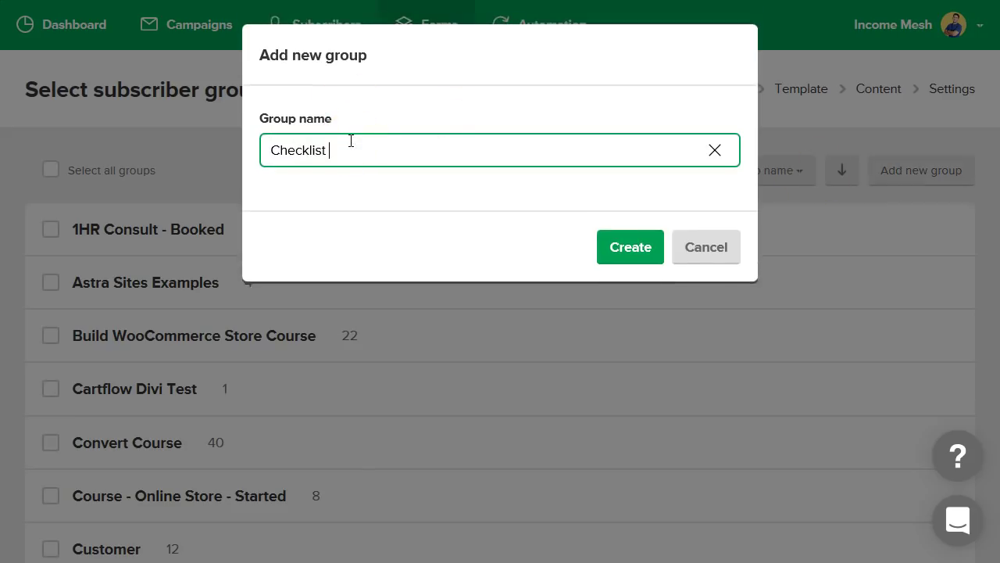
{"action": "type", "text": "Lovers"}
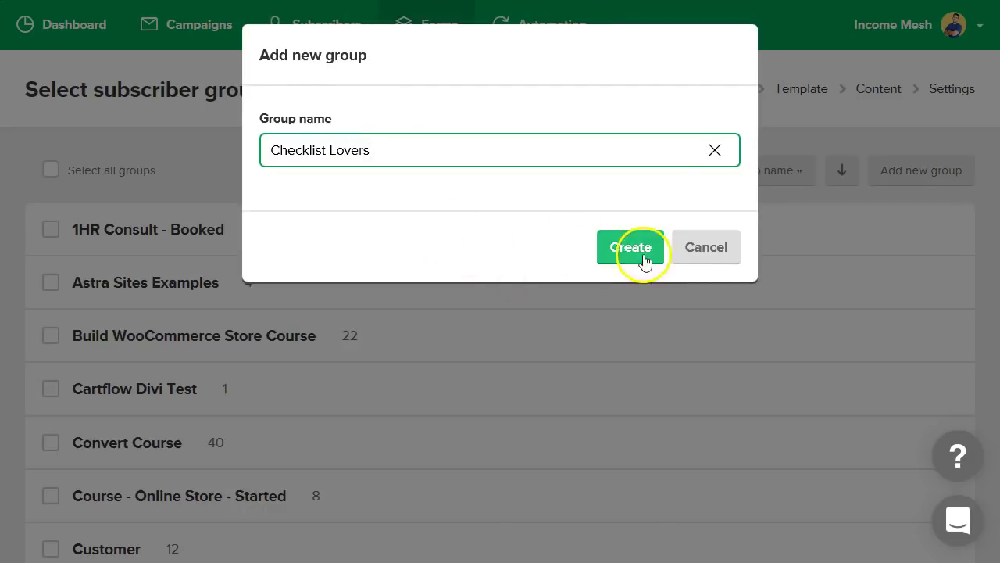
{"action": "left_click", "coordinate": [645, 262]}
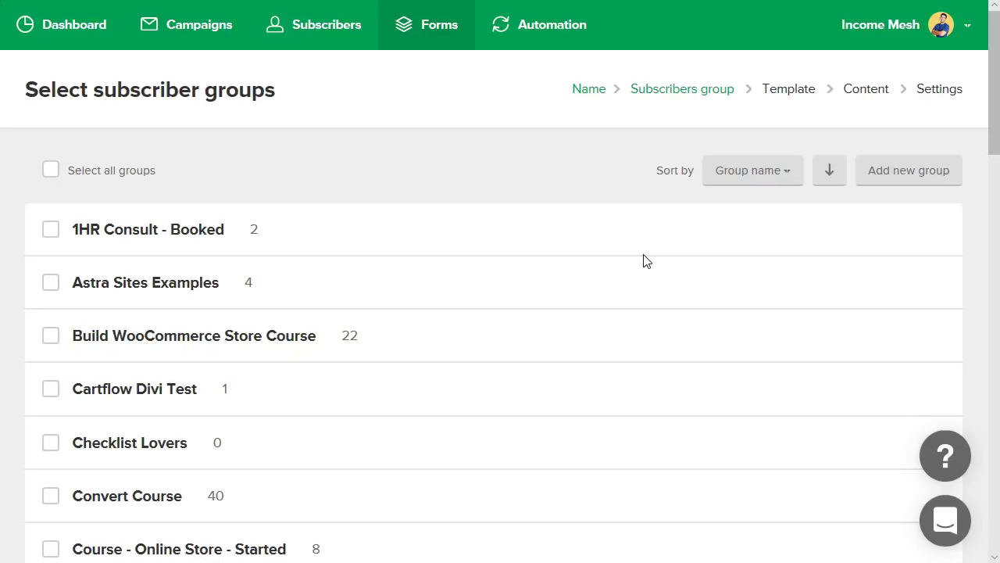
- Assign the Checklist Lovers group to the landing page and save the choice
{"action": "scroll", "coordinate": [516, 184], "scroll_direction": "down", "scroll_amount": 2}
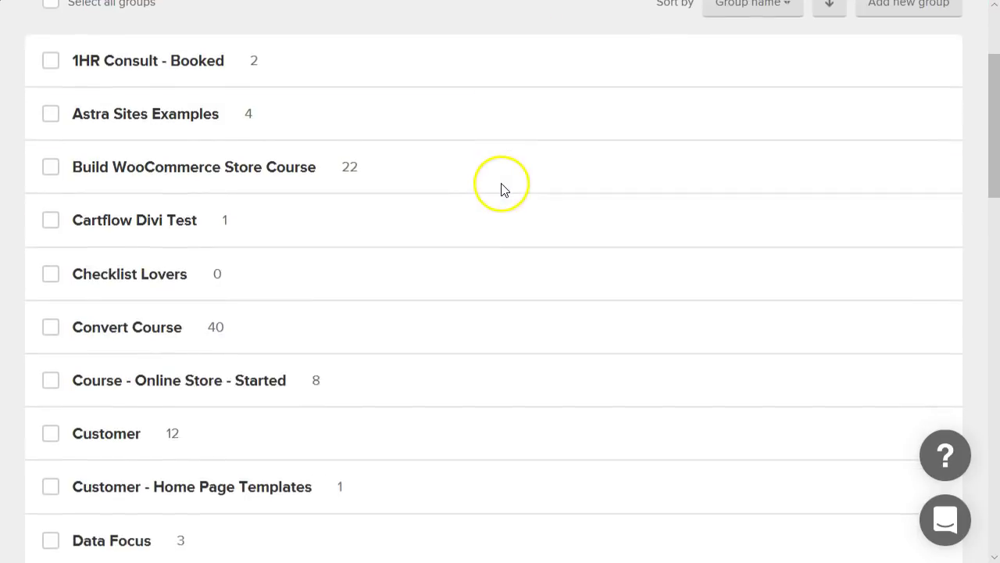
{"action": "scroll", "coordinate": [503, 189], "scroll_direction": "down", "scroll_amount": 1}
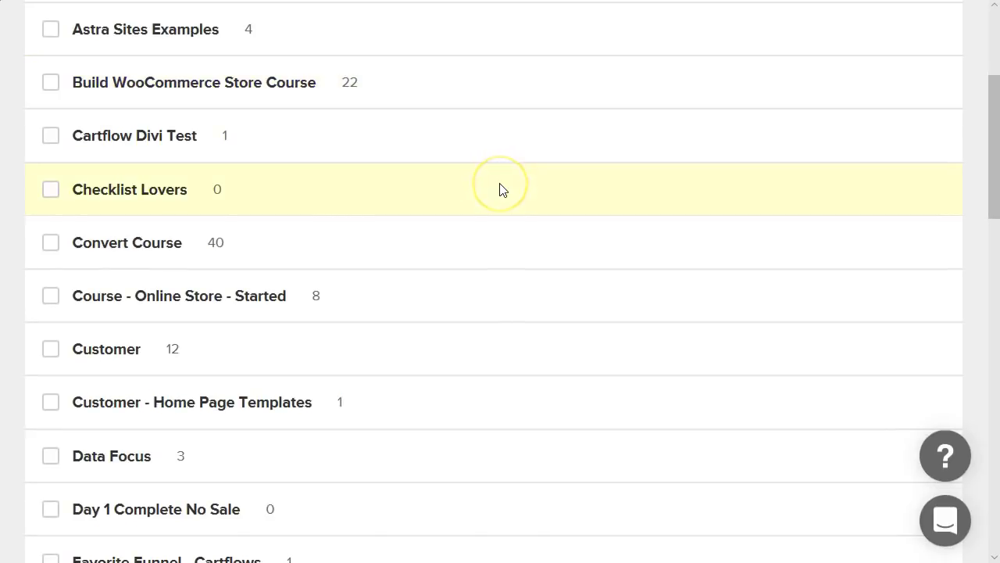
{"action": "scroll", "coordinate": [503, 194], "scroll_direction": "down", "scroll_amount": 6}
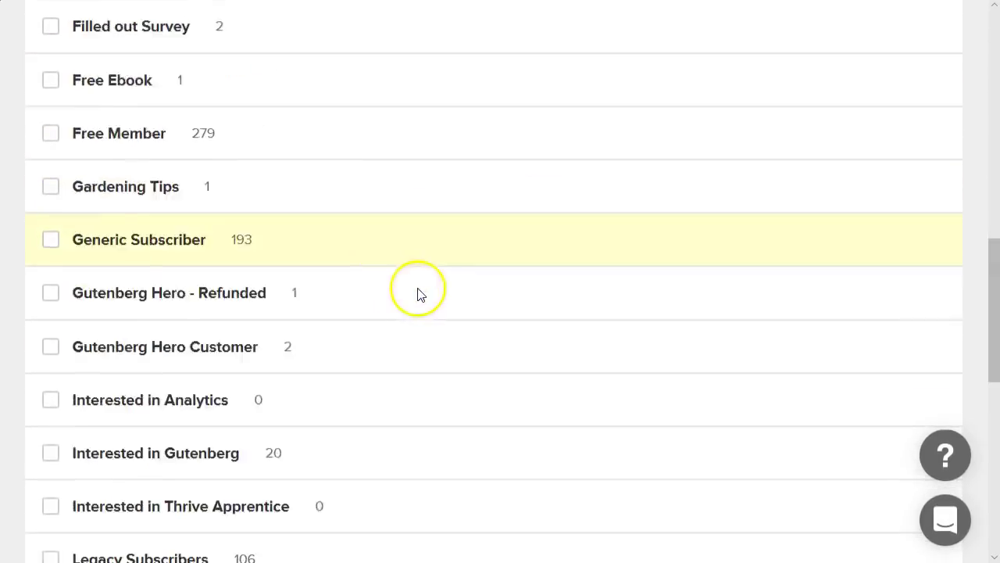
{"action": "scroll", "coordinate": [438, 289], "scroll_direction": "down", "scroll_amount": 2}
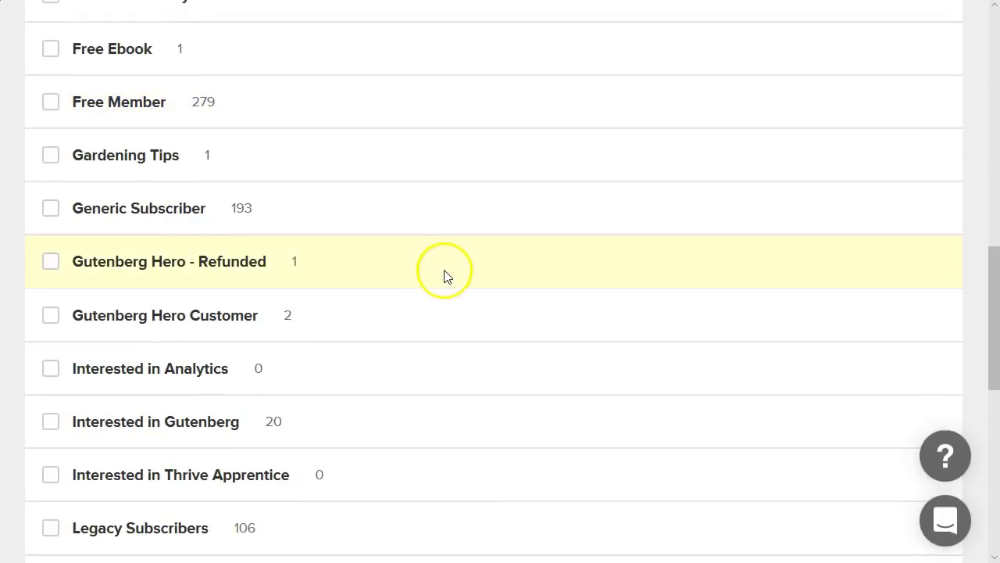
{"action": "scroll", "coordinate": [447, 254], "scroll_direction": "up", "scroll_amount": 7}
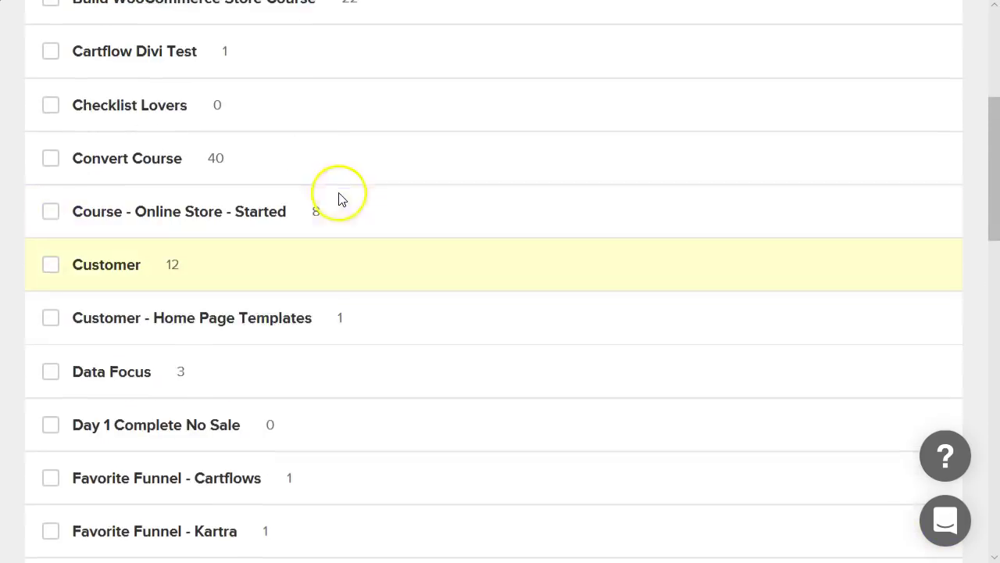
{"action": "left_click", "coordinate": [50, 109]}
{"action": "scroll", "coordinate": [628, 279], "scroll_direction": "up", "scroll_amount": 5}
{"action": "scroll", "coordinate": [629, 282], "scroll_direction": "down", "scroll_amount": 16}
{"action": "scroll", "coordinate": [629, 282], "scroll_direction": "down", "scroll_amount": 2}
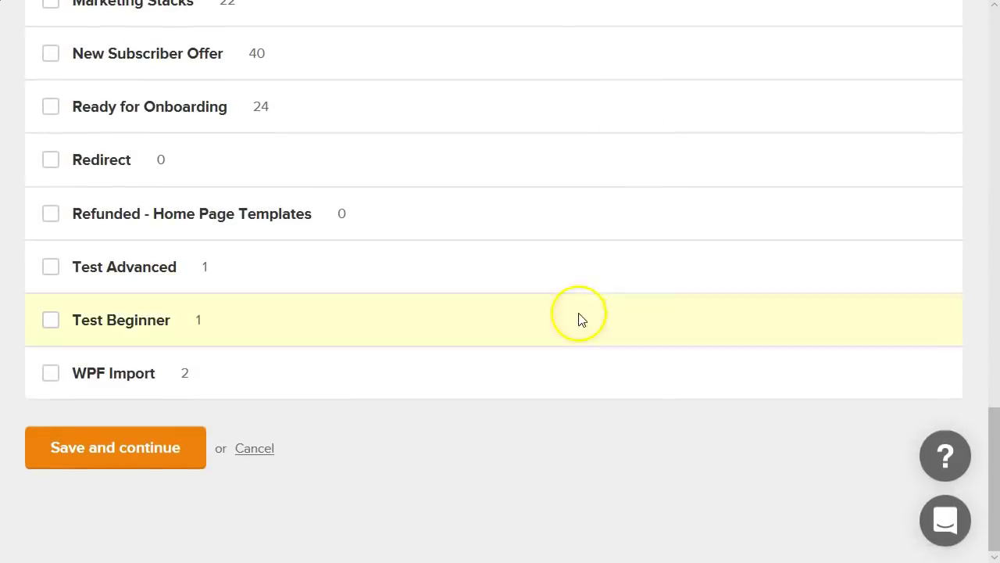
{"action": "left_click", "coordinate": [148, 448]}
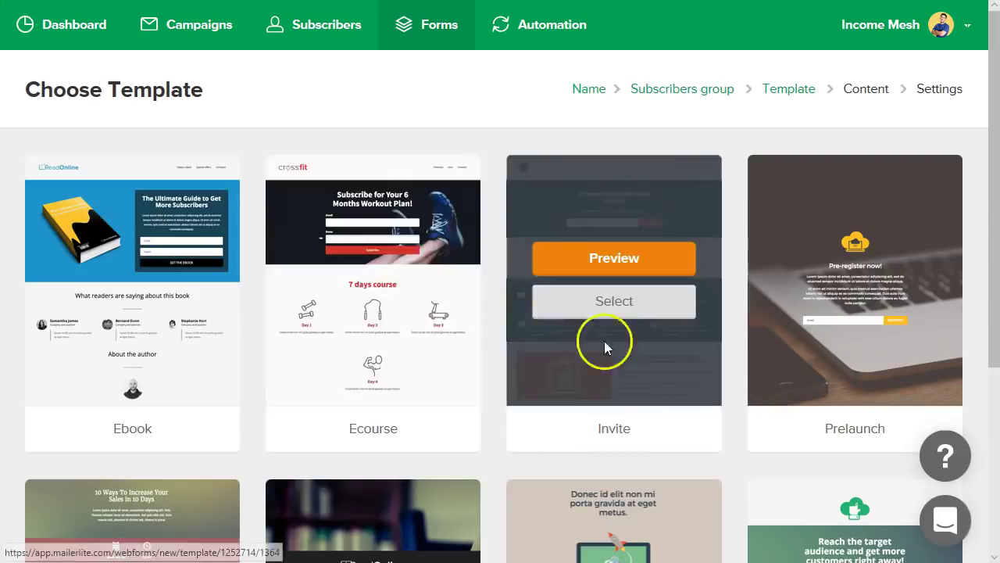
- Browse the template gallery and select the Ebook template for editing
{"action": "mouse_move", "coordinate": [189, 232]}
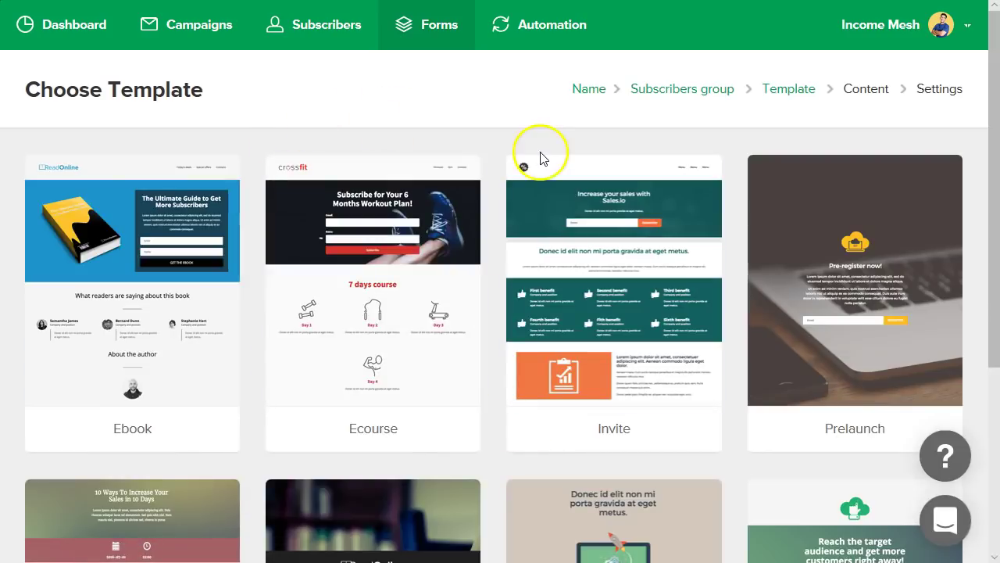
{"action": "scroll", "coordinate": [503, 141], "scroll_direction": "down", "scroll_amount": 4}
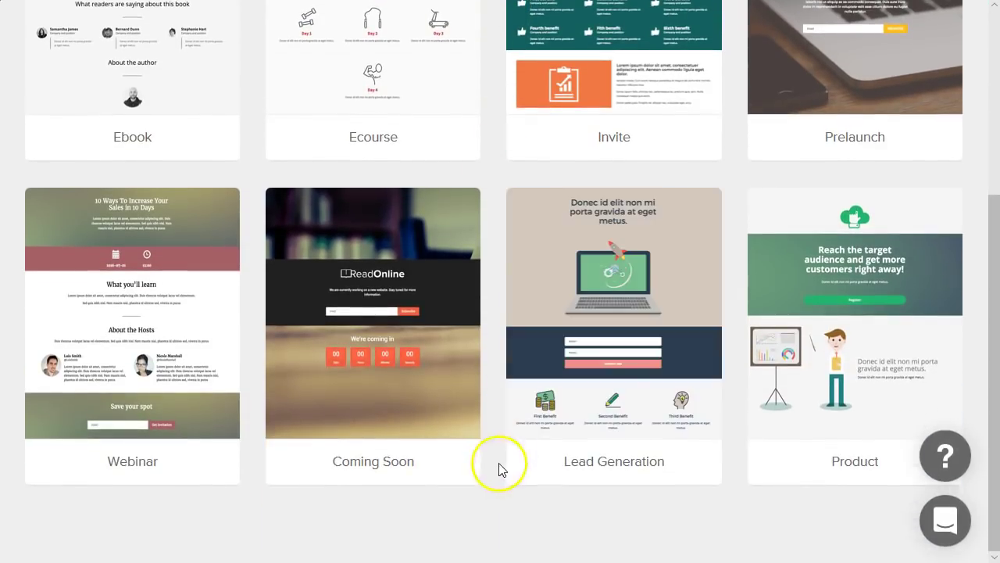
{"action": "scroll", "coordinate": [498, 468], "scroll_direction": "up", "scroll_amount": 2}
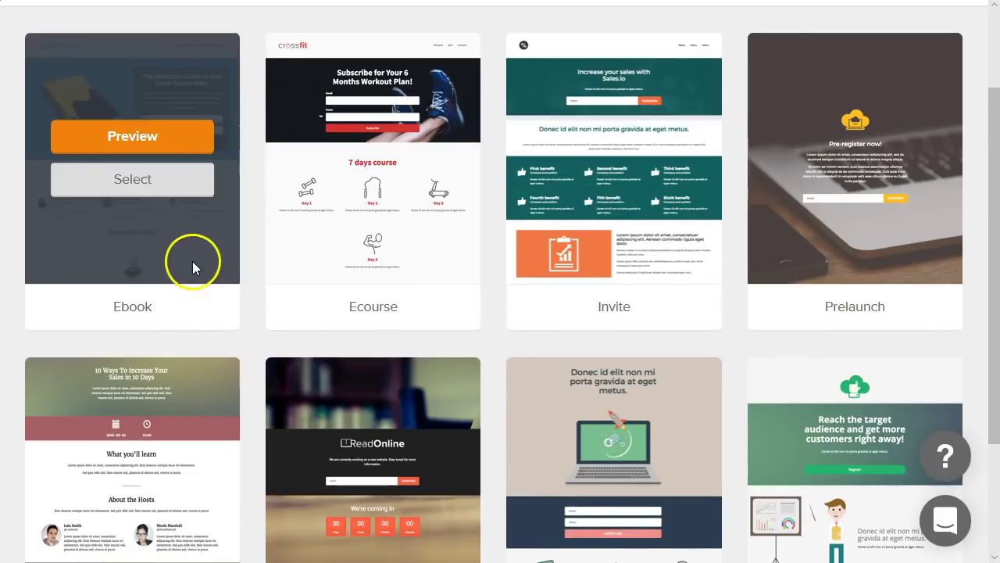
{"action": "scroll", "coordinate": [752, 375], "scroll_direction": "down", "scroll_amount": 3}
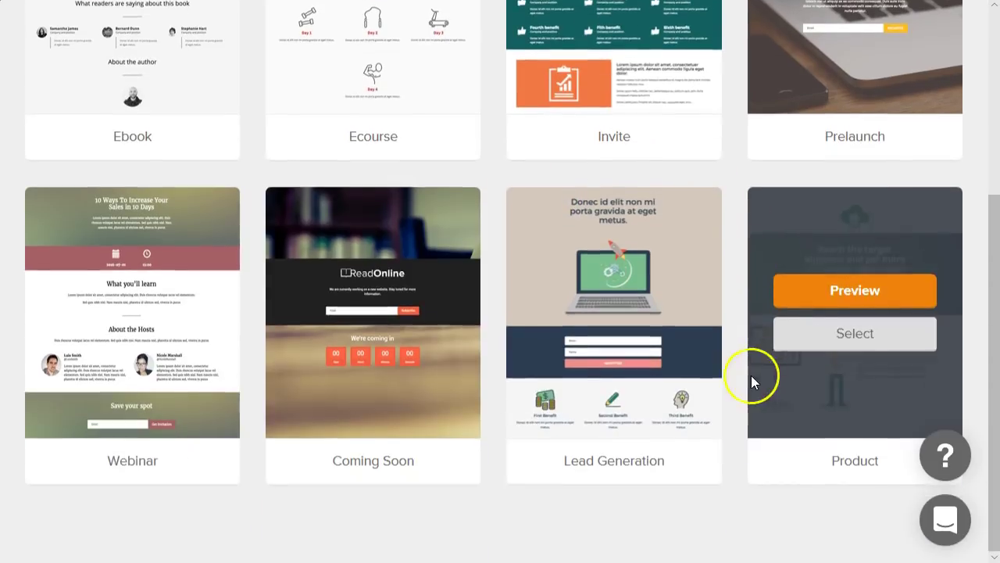
{"action": "scroll", "coordinate": [720, 532], "scroll_direction": "up", "scroll_amount": 4}
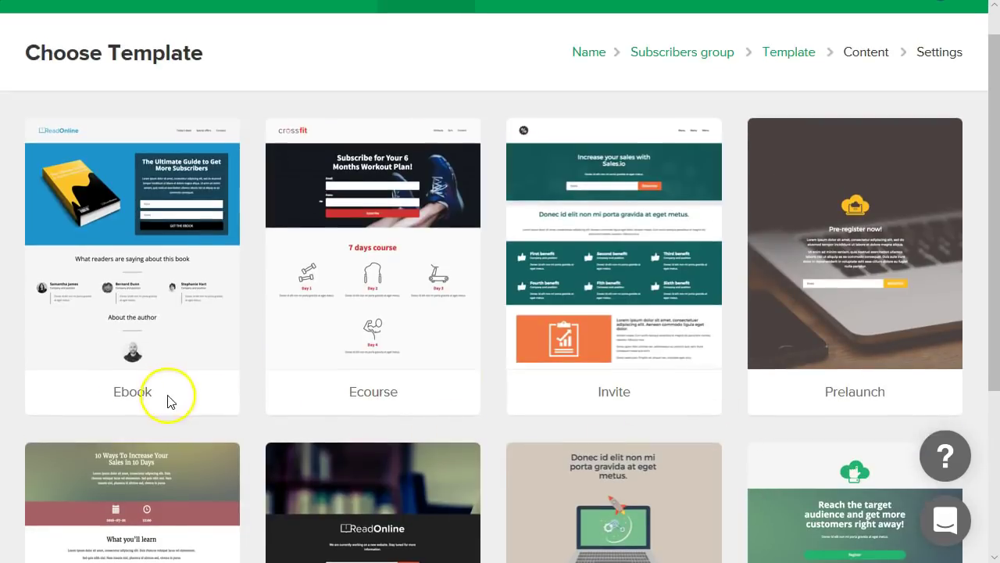
{"action": "mouse_move", "coordinate": [83, 282]}
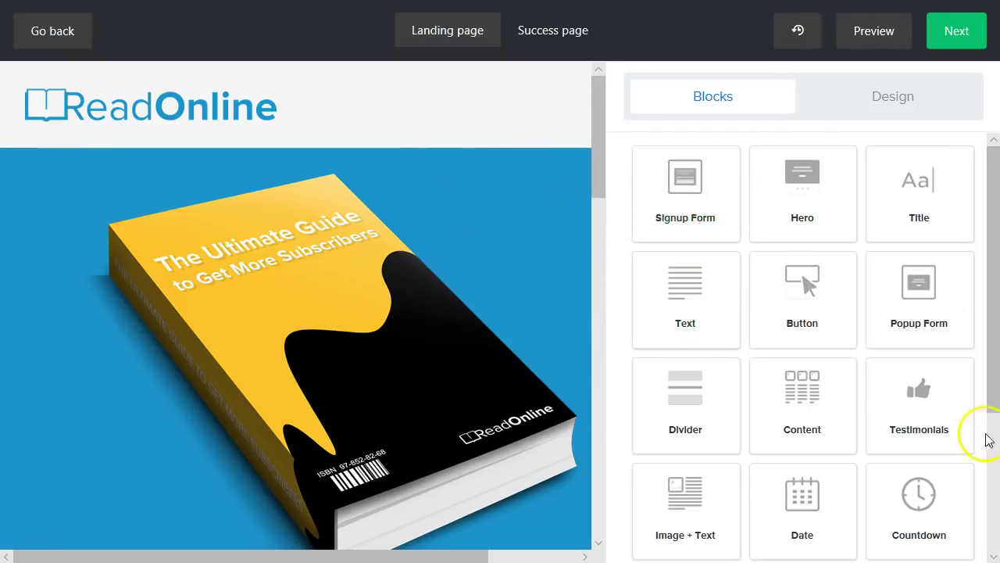
- Zoom the browser out three levels and scroll through the Ebook page layout
{"action": "key", "text": "ctrl+minus"}
{"action": "key", "text": "ctrl+minus"}
{"action": "key", "text": "ctrl+minus"}
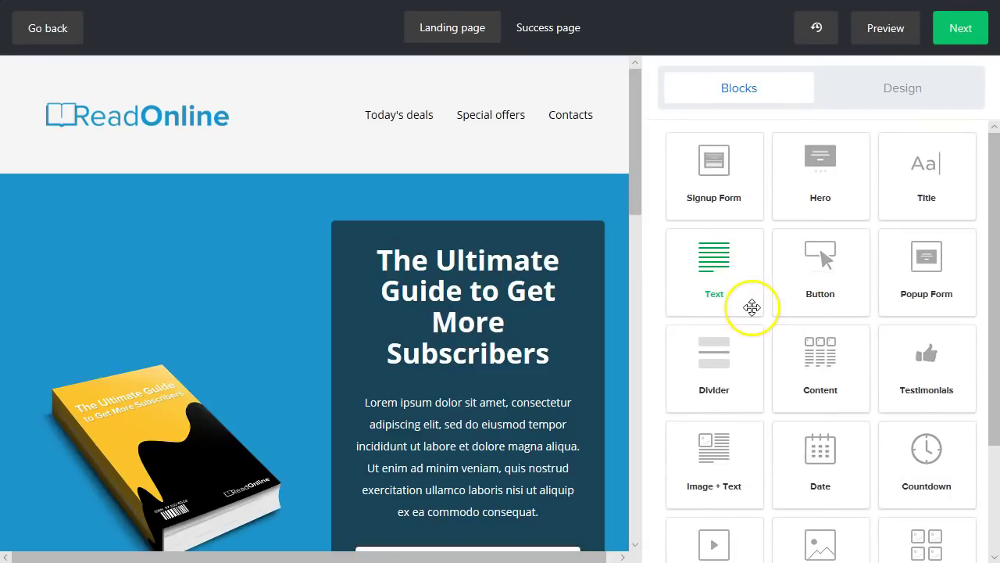
{"action": "key", "text": "ctrl+minus"}
{"action": "key", "text": "ctrl+minus"}
{"action": "key", "text": "ctrl+minus"}
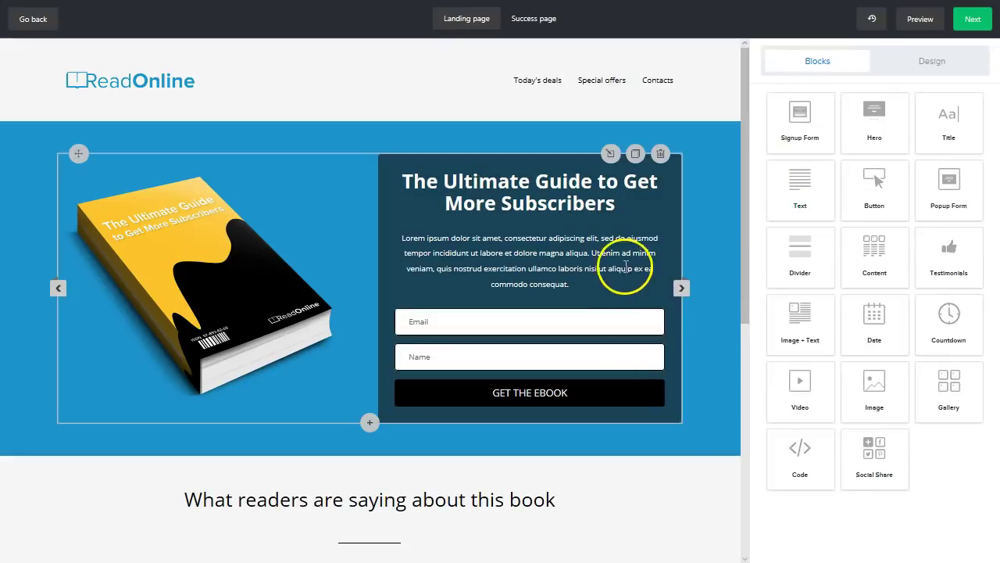
{"action": "key", "text": "ctrl+minus"}
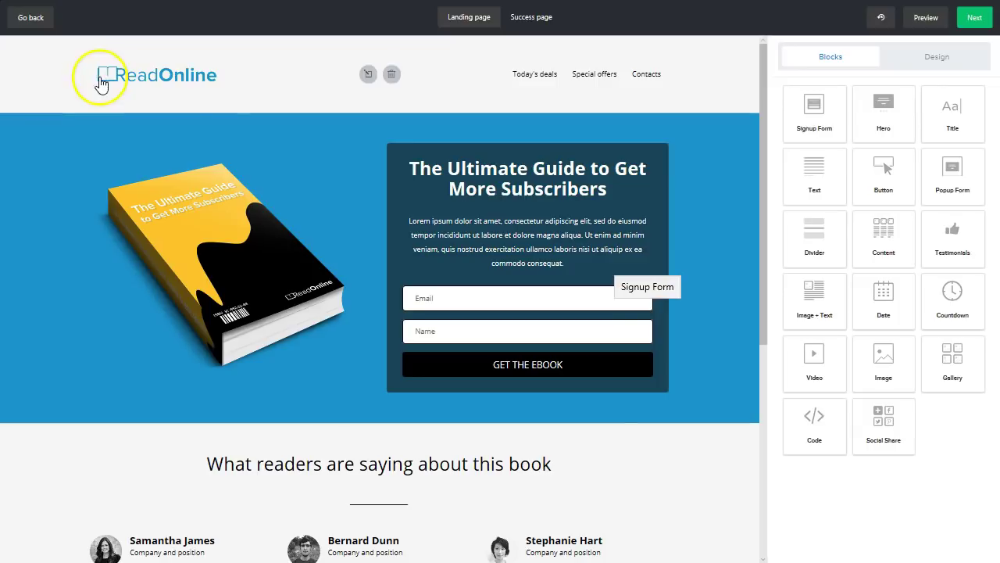
{"action": "scroll", "coordinate": [650, 234], "scroll_direction": "down", "scroll_amount": 5}
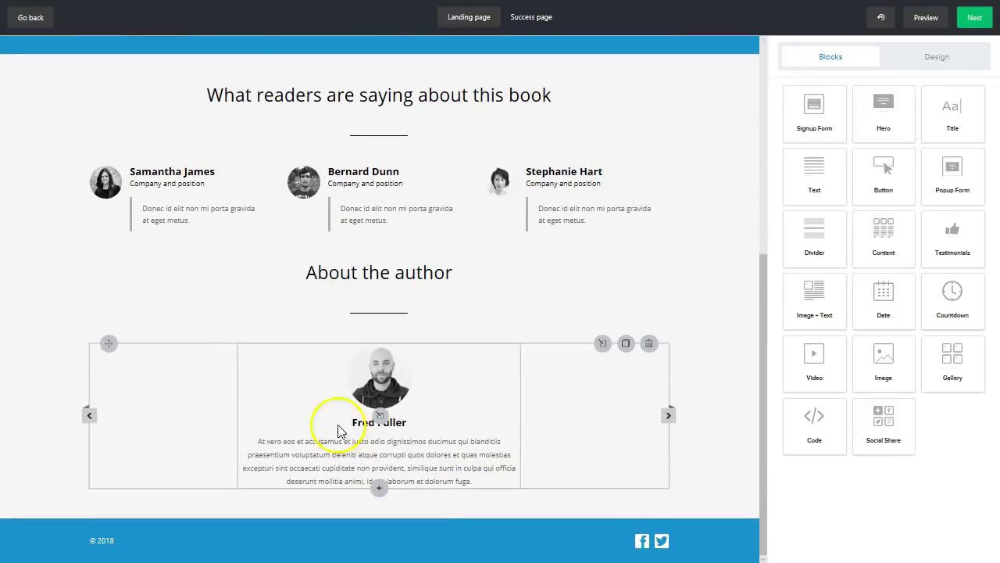
{"action": "scroll", "coordinate": [338, 422], "scroll_direction": "up", "scroll_amount": 5}
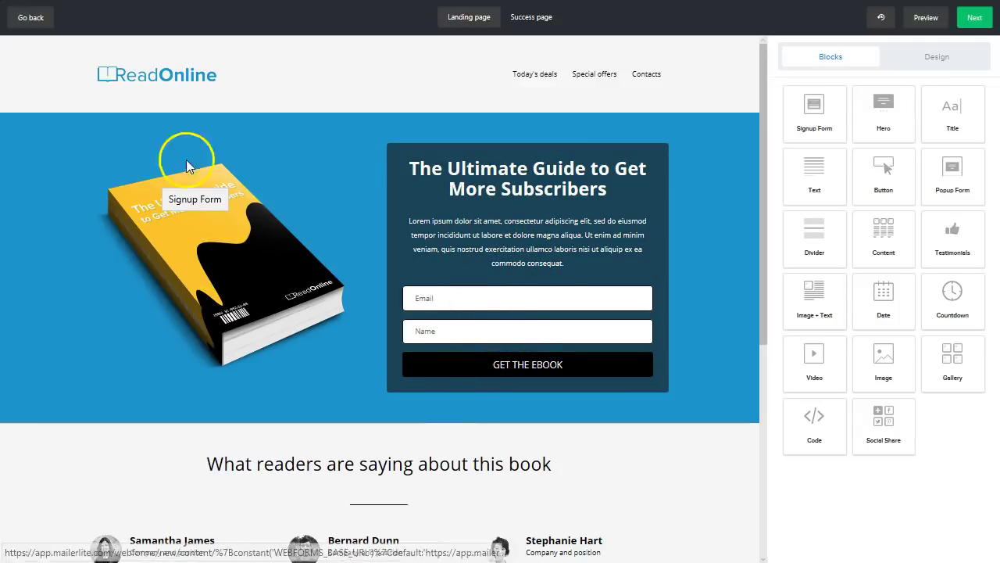
{"action": "scroll", "coordinate": [277, 261], "scroll_direction": "down", "scroll_amount": 1}
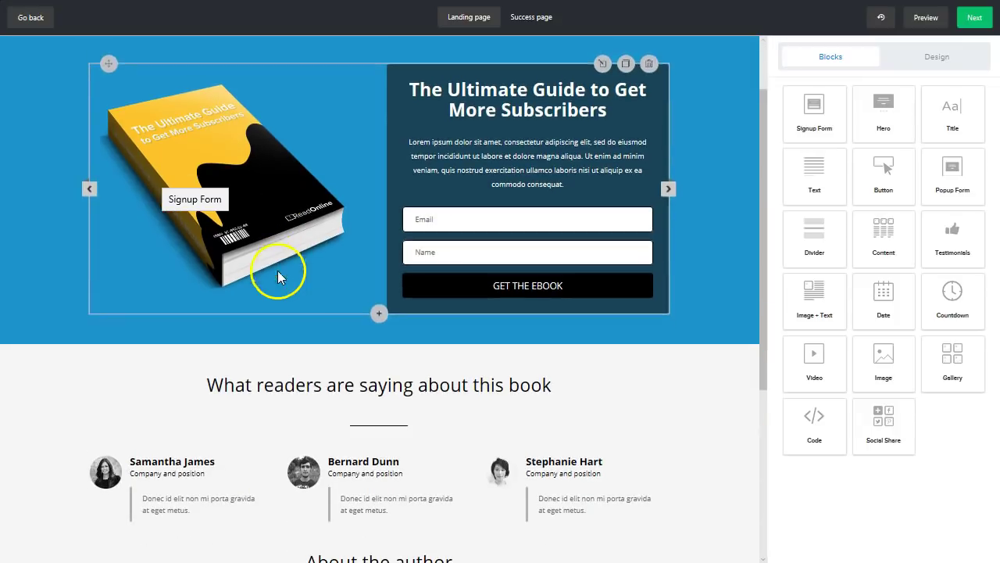
{"action": "scroll", "coordinate": [297, 305], "scroll_direction": "down", "scroll_amount": 3}
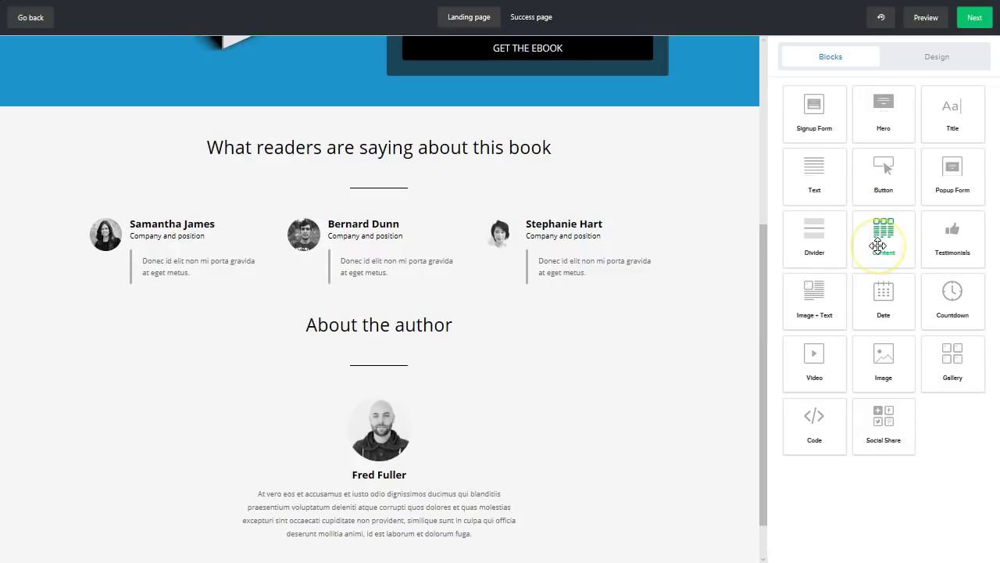
{"action": "scroll", "coordinate": [670, 315], "scroll_direction": "up", "scroll_amount": 4}
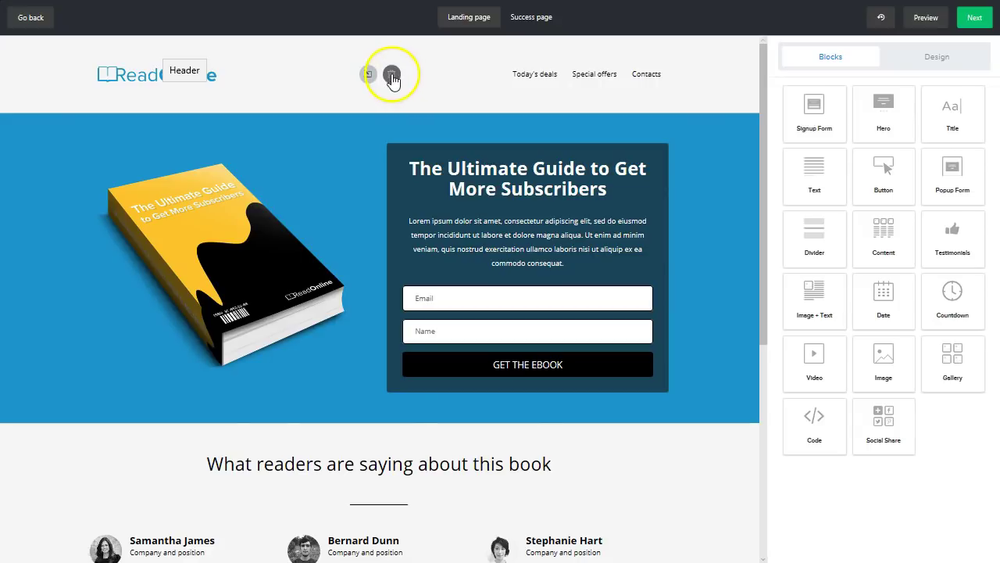
- Hide the landing page header block, then restore it
{"action": "left_click", "coordinate": [391, 76]}
{"action": "mouse_move", "coordinate": [380, 48]}
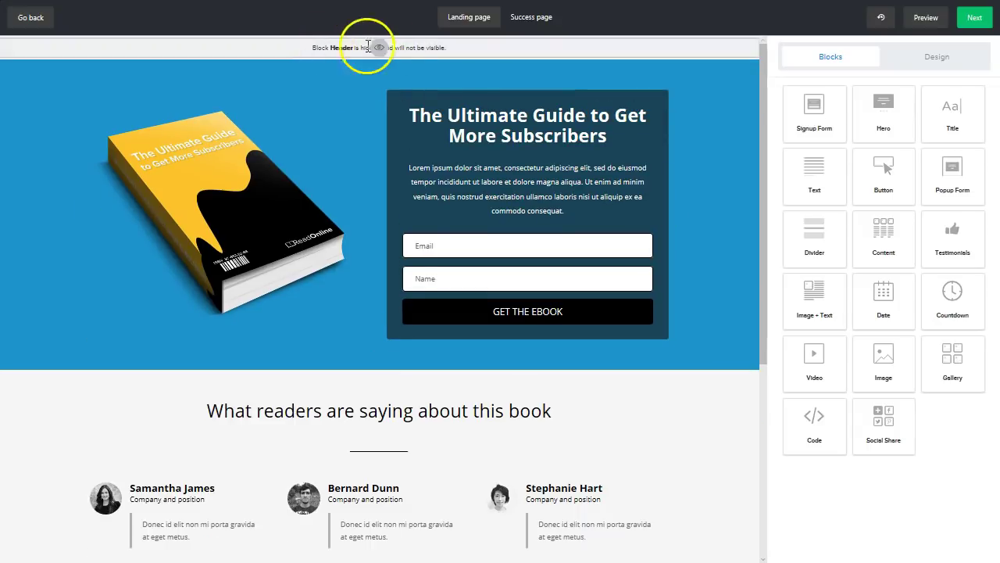
{"action": "left_click", "coordinate": [378, 48]}
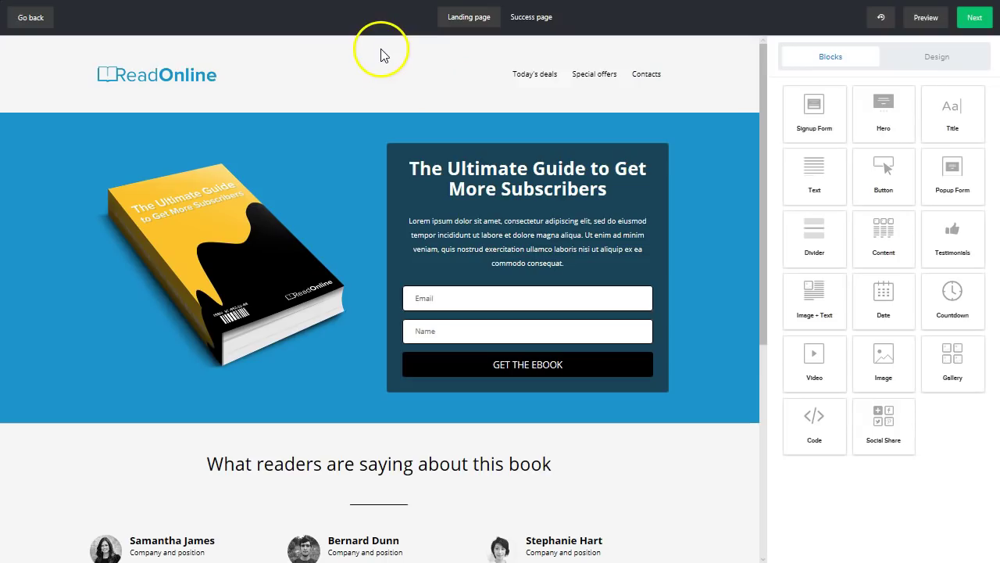
- Delete the Today's deals, Special offers and Contacts links from the header
{"action": "left_click", "coordinate": [552, 85]}
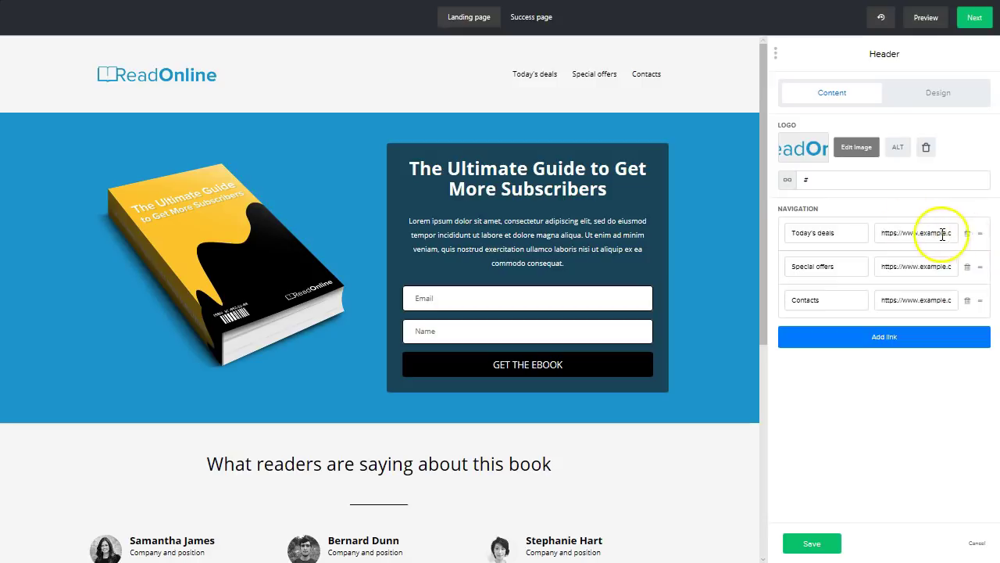
{"action": "left_click", "coordinate": [968, 235]}
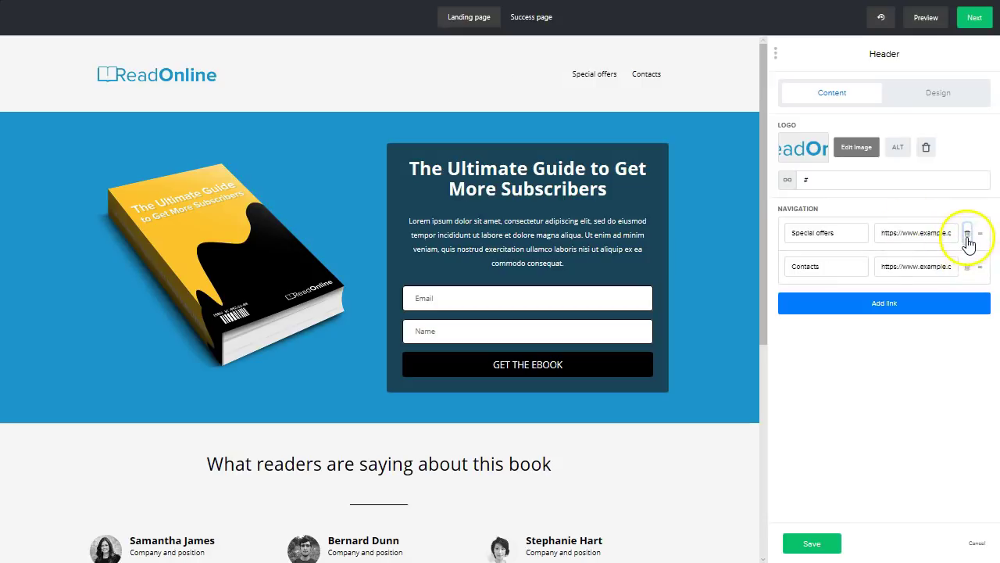
{"action": "left_click", "coordinate": [968, 234]}
{"action": "left_click", "coordinate": [967, 235]}
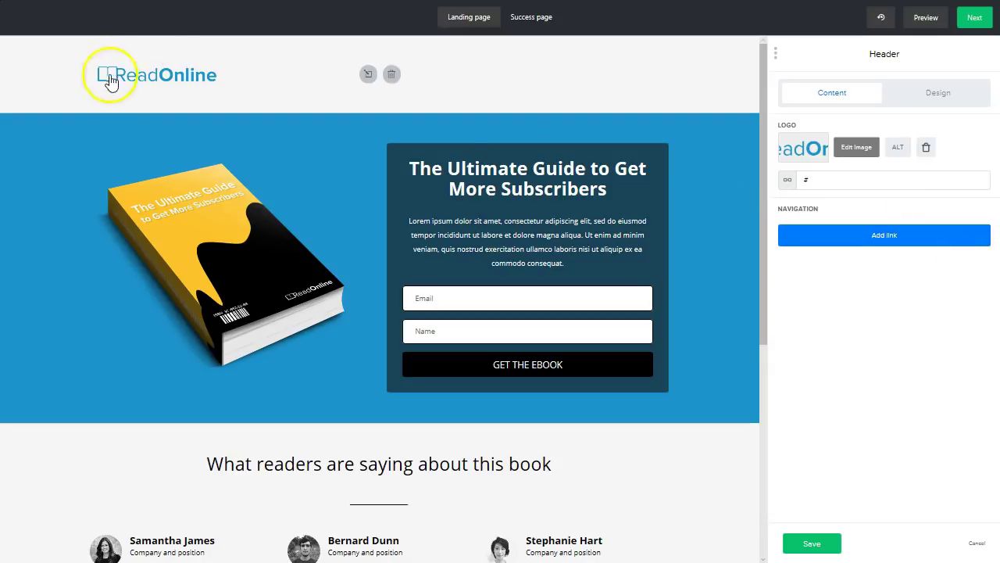
{"action": "left_click", "coordinate": [132, 89]}
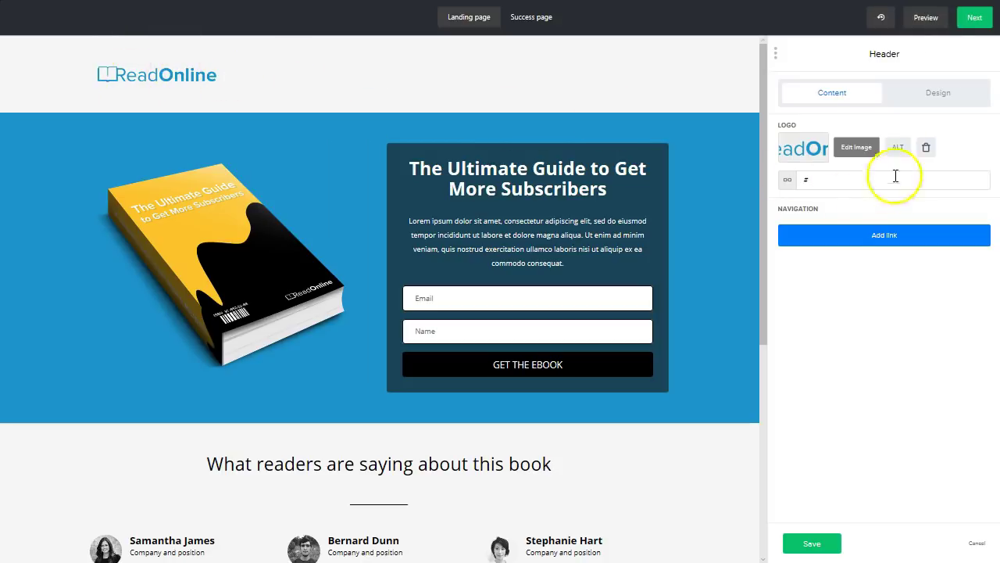
- Swap the header logo for Income Mesh Logo.png from the image library
{"action": "left_click", "coordinate": [926, 152]}
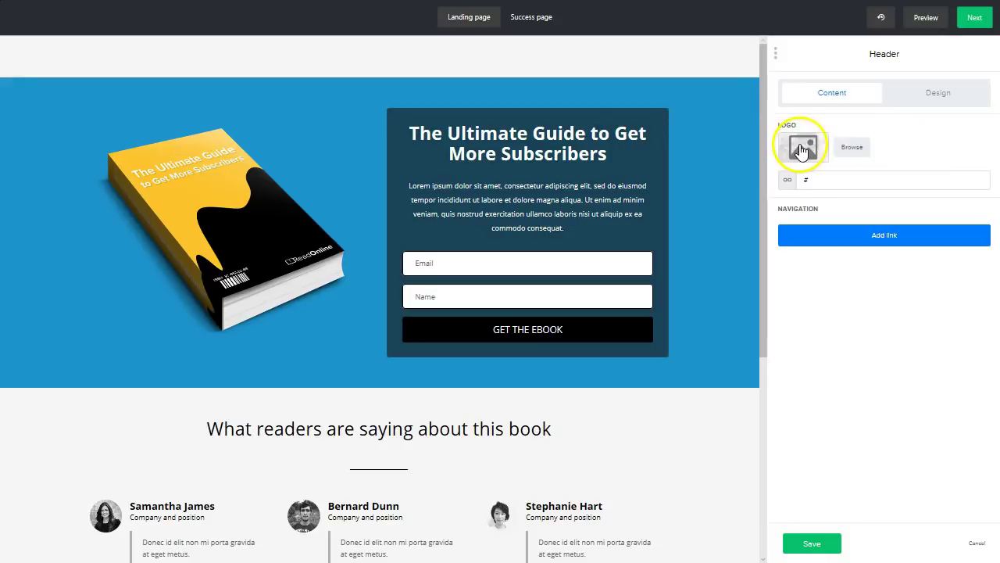
{"action": "left_click", "coordinate": [800, 147]}
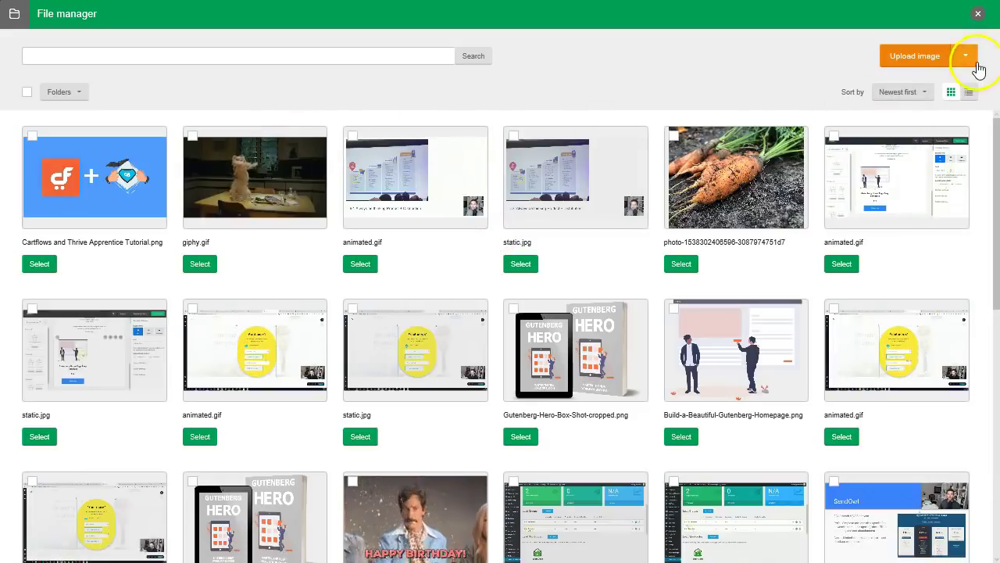
{"action": "left_click", "coordinate": [965, 56]}
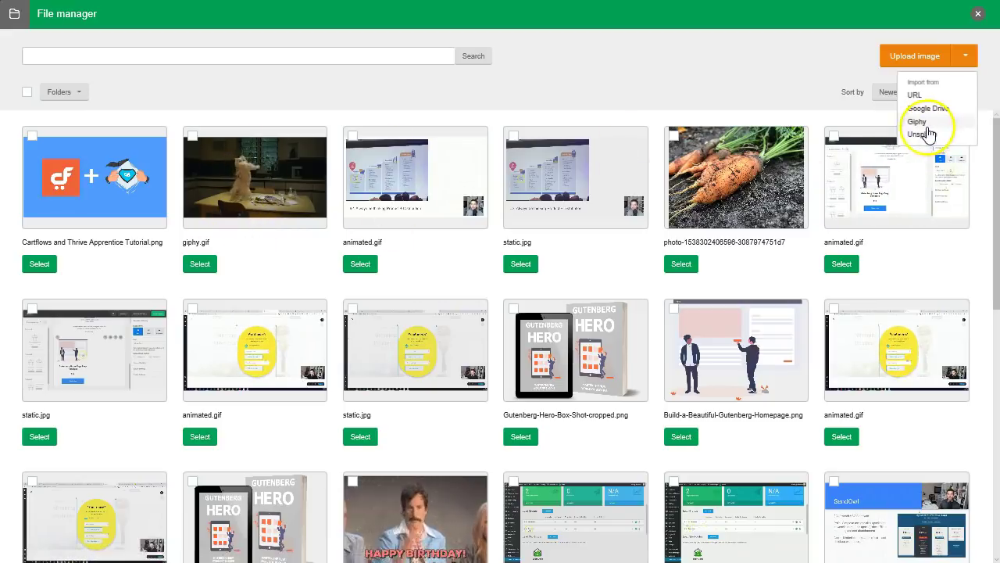
{"action": "left_click", "coordinate": [591, 81]}
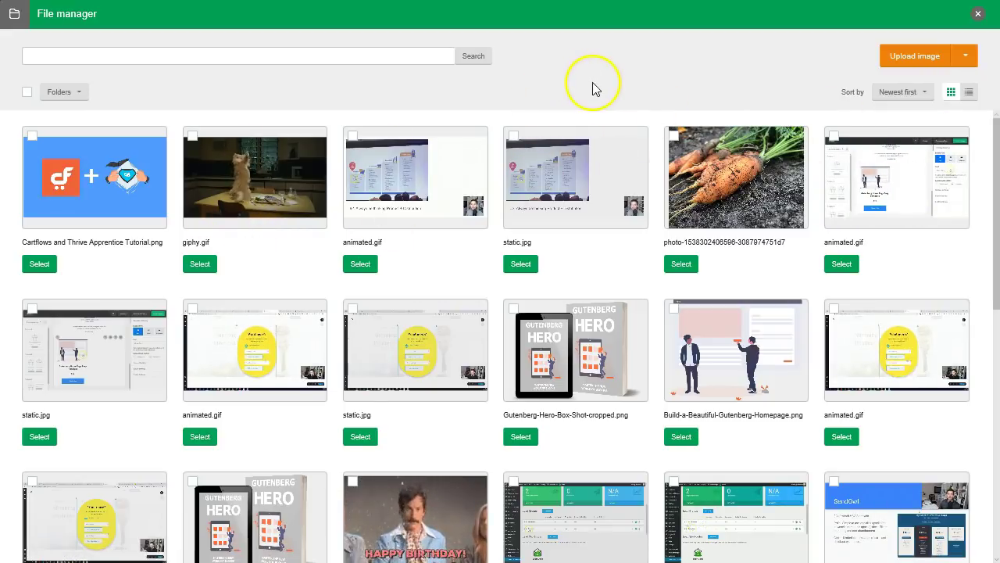
{"action": "scroll", "coordinate": [529, 205], "scroll_direction": "down", "scroll_amount": 2}
{"action": "scroll", "coordinate": [528, 201], "scroll_direction": "down", "scroll_amount": 1}
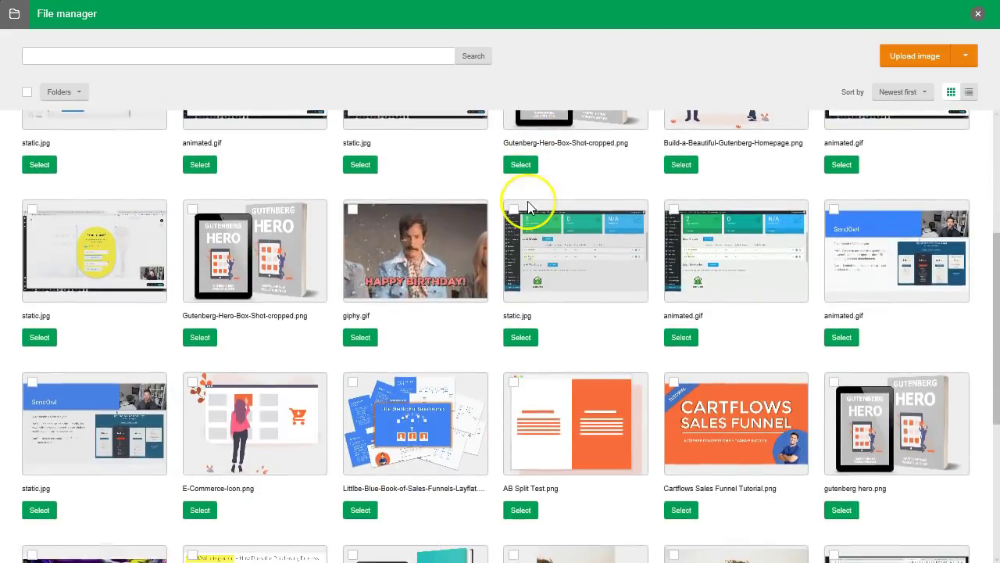
{"action": "scroll", "coordinate": [528, 200], "scroll_direction": "down", "scroll_amount": 3}
{"action": "scroll", "coordinate": [528, 201], "scroll_direction": "down", "scroll_amount": 5}
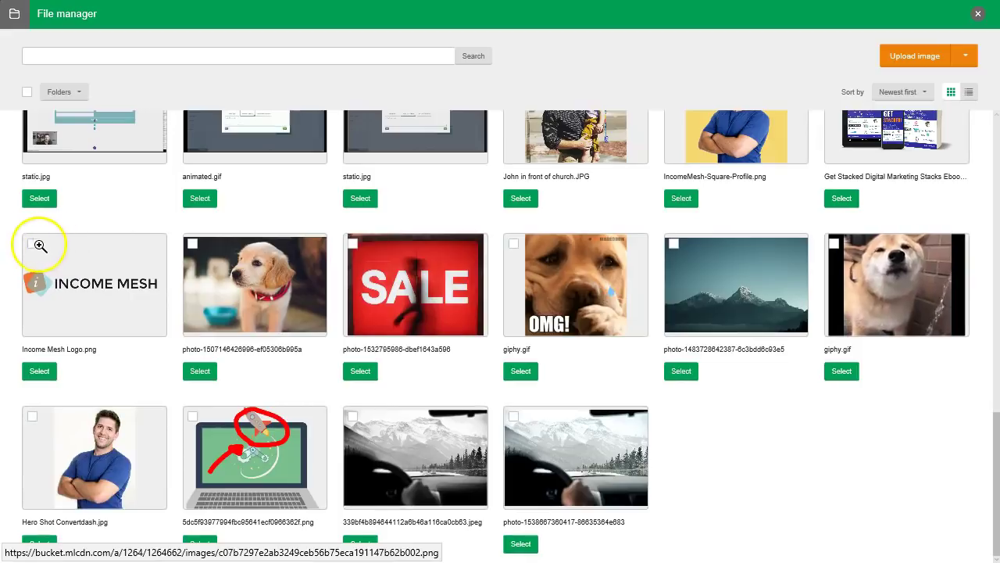
{"action": "left_click", "coordinate": [33, 243]}
{"action": "left_click", "coordinate": [39, 371]}
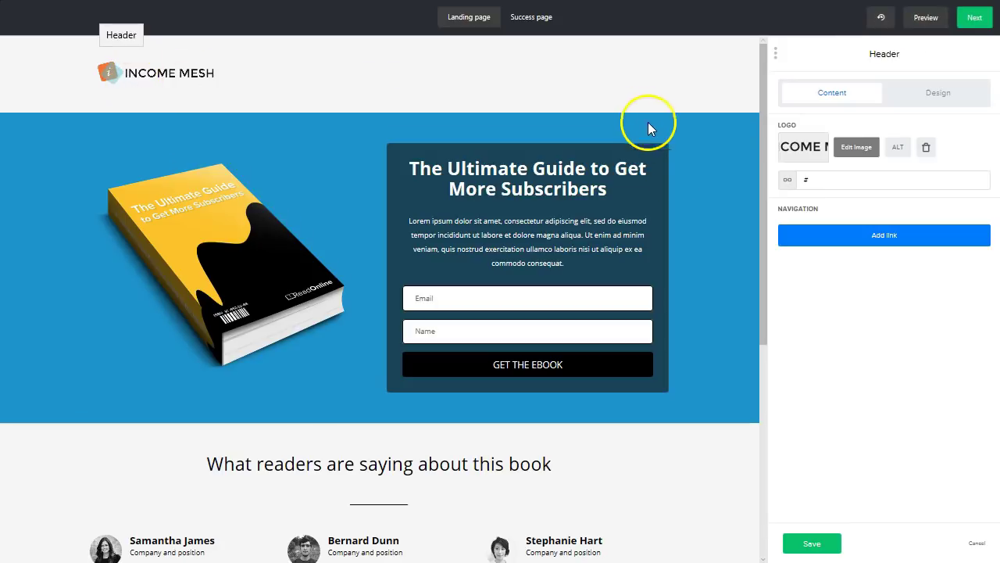
- Replace the signup form's ebook cover with Gutenberg-Hero-Box-Shot-cropped.png
{"action": "left_click", "coordinate": [203, 250]}
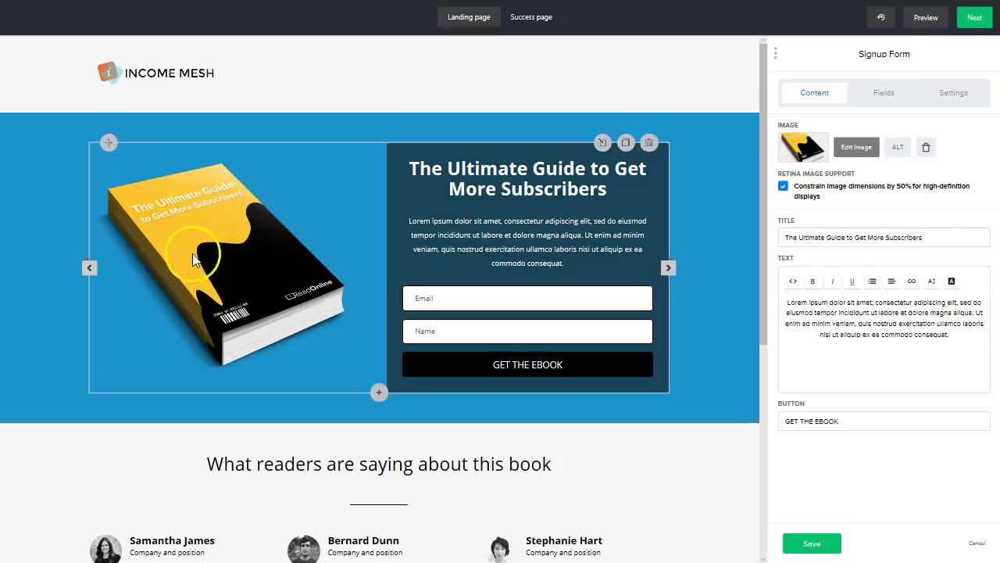
{"action": "left_click", "coordinate": [927, 152]}
{"action": "left_click", "coordinate": [848, 150]}
{"action": "scroll", "coordinate": [786, 246], "scroll_direction": "down", "scroll_amount": 3}
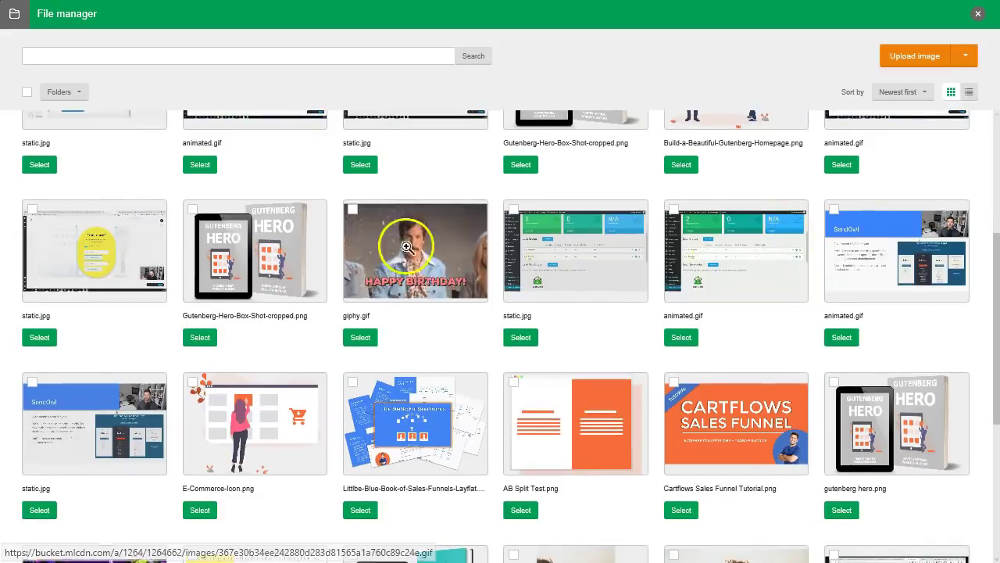
{"action": "left_click", "coordinate": [193, 209]}
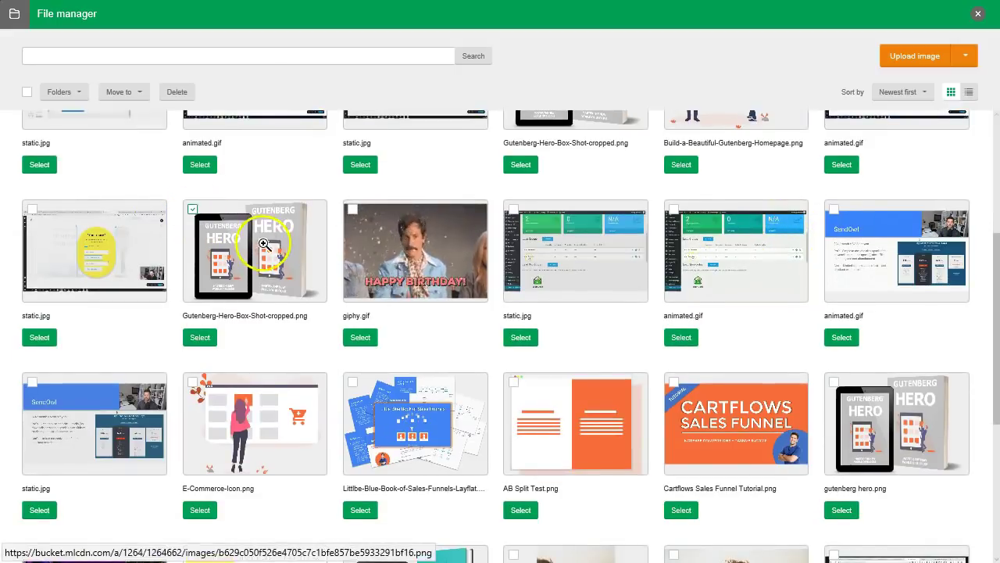
{"action": "left_click", "coordinate": [200, 338]}
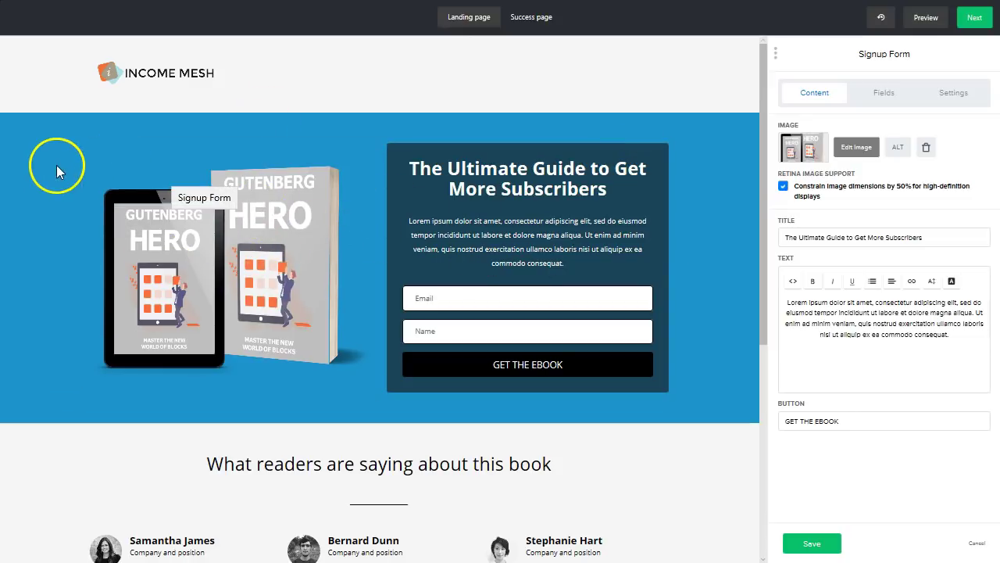
- Change the signup section's background colour from blue to red (#cc1e1e) and save
{"action": "left_click", "coordinate": [956, 95]}
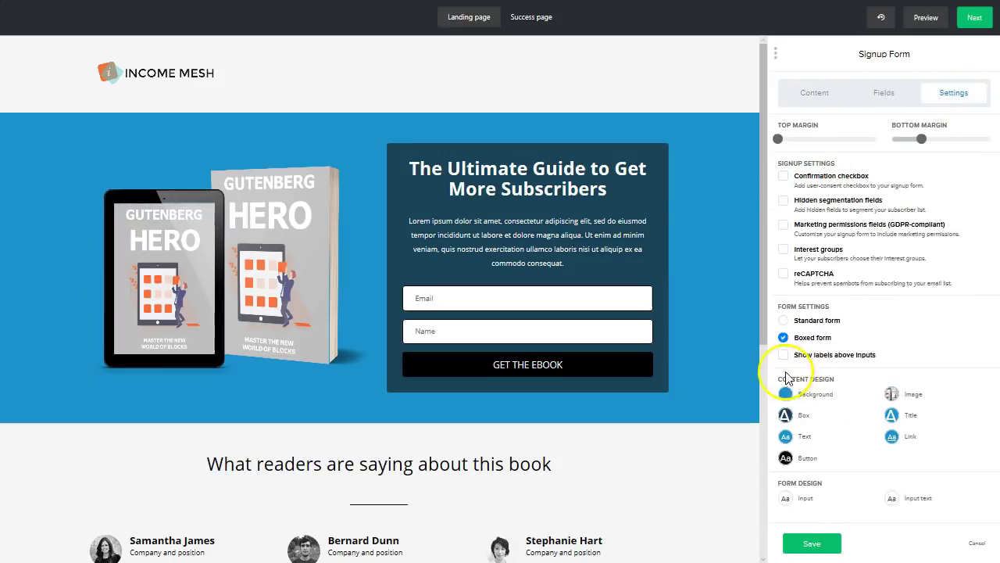
{"action": "left_click", "coordinate": [786, 395]}
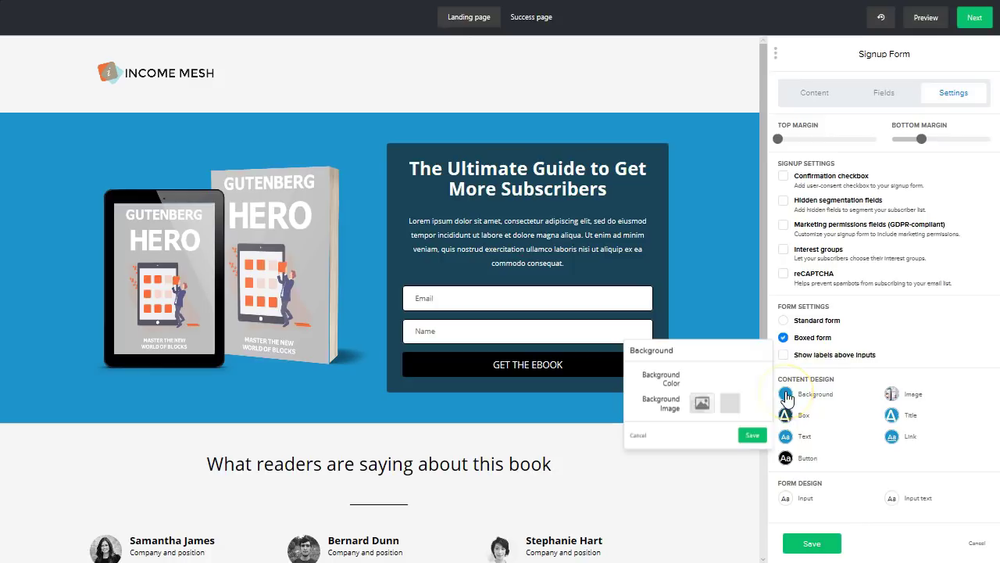
{"action": "left_click", "coordinate": [699, 380]}
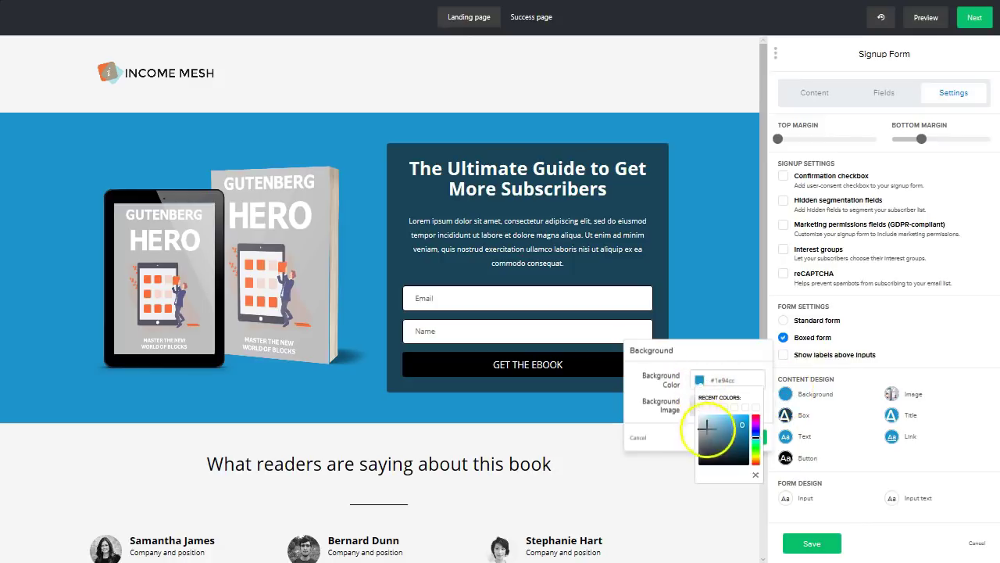
{"action": "left_click", "coordinate": [756, 415]}
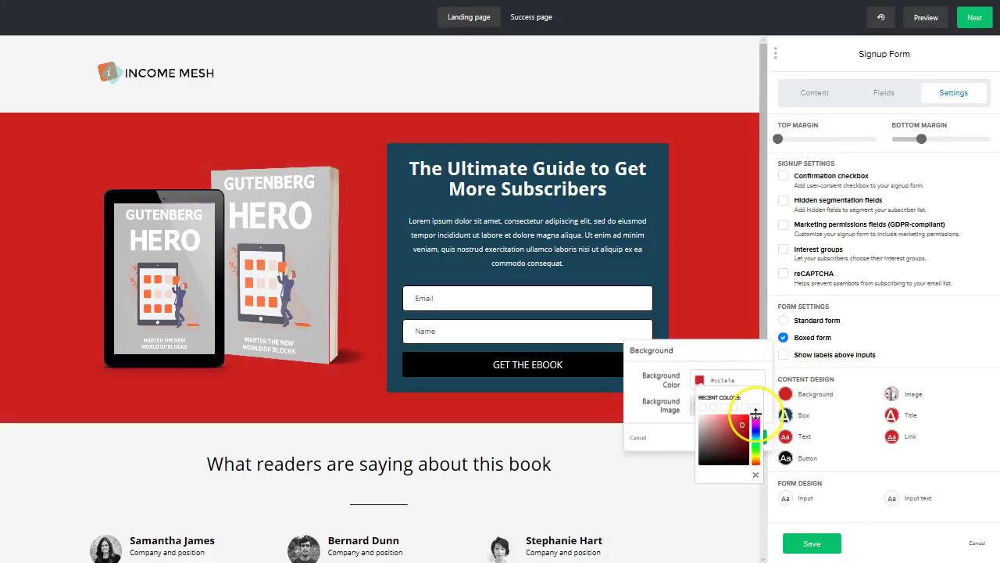
{"action": "left_click", "coordinate": [722, 273]}
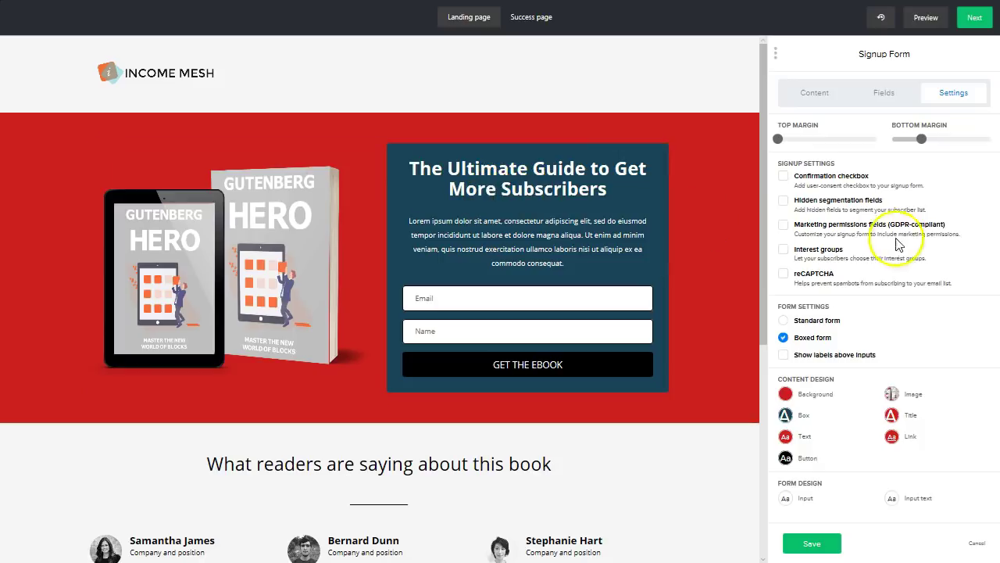
- Title the form 'The Ultimate Gutenberg Checklist' and replace the lorem ipsum text with 'Get it now!'
{"action": "left_click", "coordinate": [814, 94]}
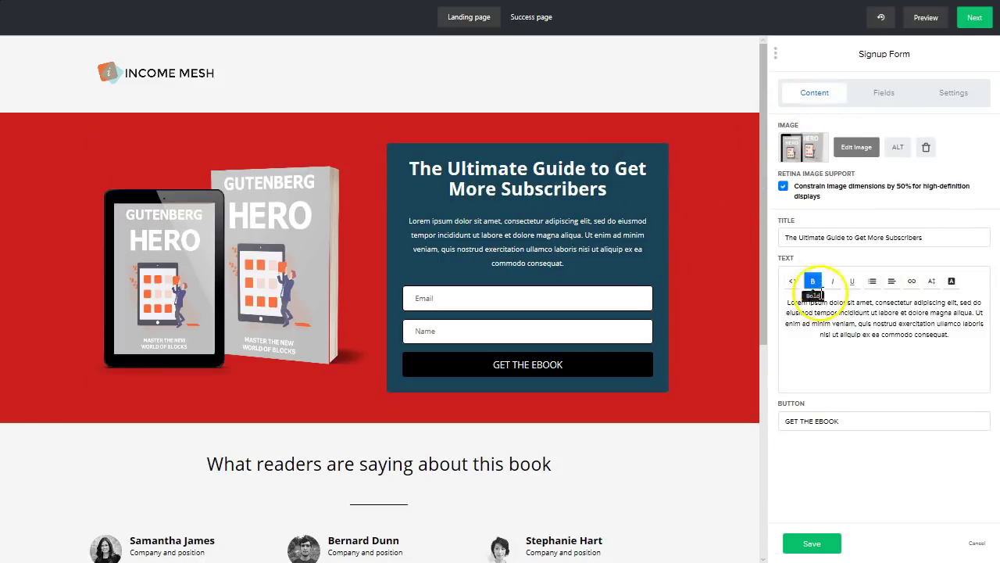
{"action": "triple_click", "coordinate": [831, 243]}
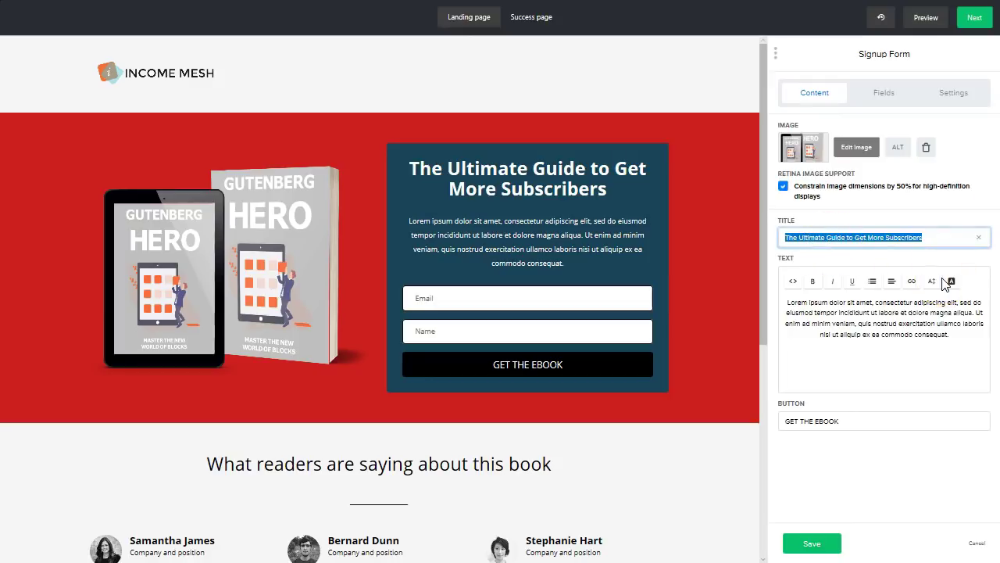
{"action": "type", "text": "The Ultima"}
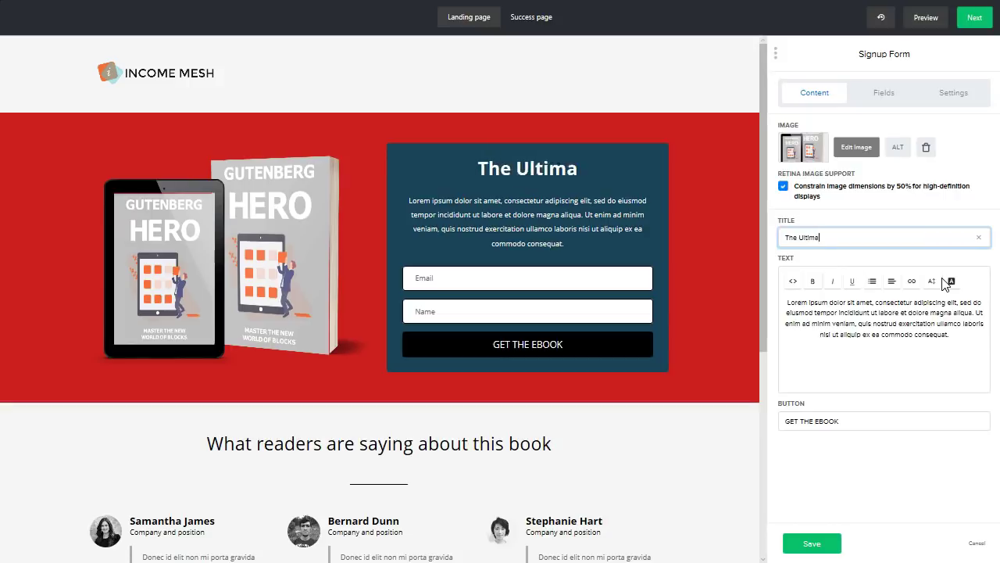
{"action": "type", "text": "te Gutenberg DCh"}
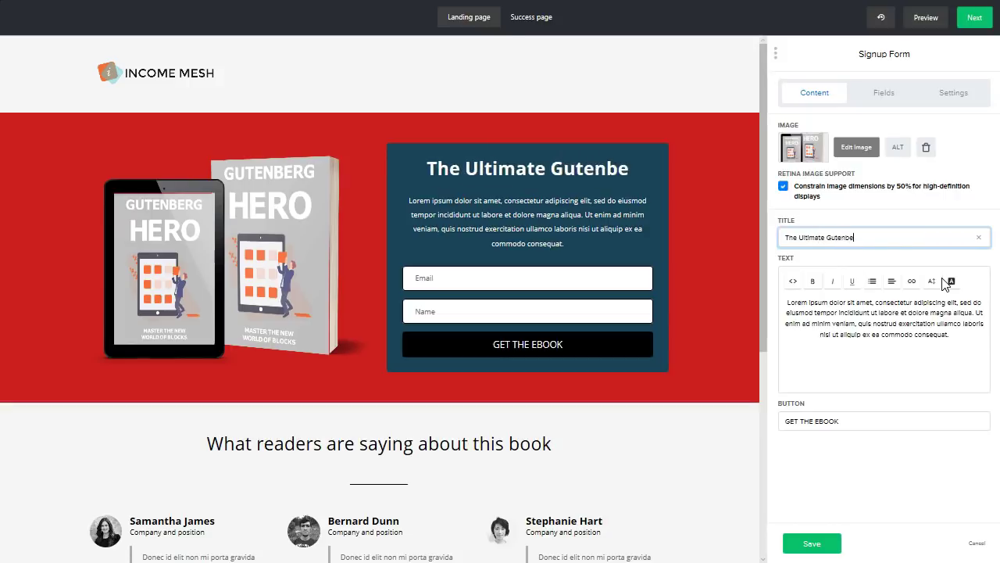
{"action": "key", "text": "BackSpace"}
{"action": "key", "text": "BackSpace"}
{"action": "key", "text": "BackSpace"}
{"action": "type", "text": "Checklist"}
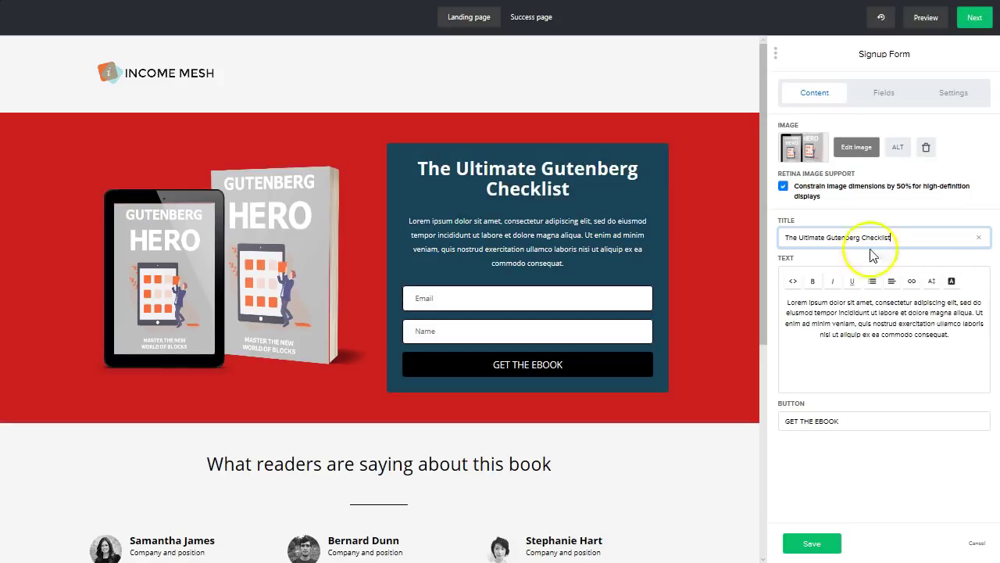
{"action": "triple_click", "coordinate": [896, 353]}
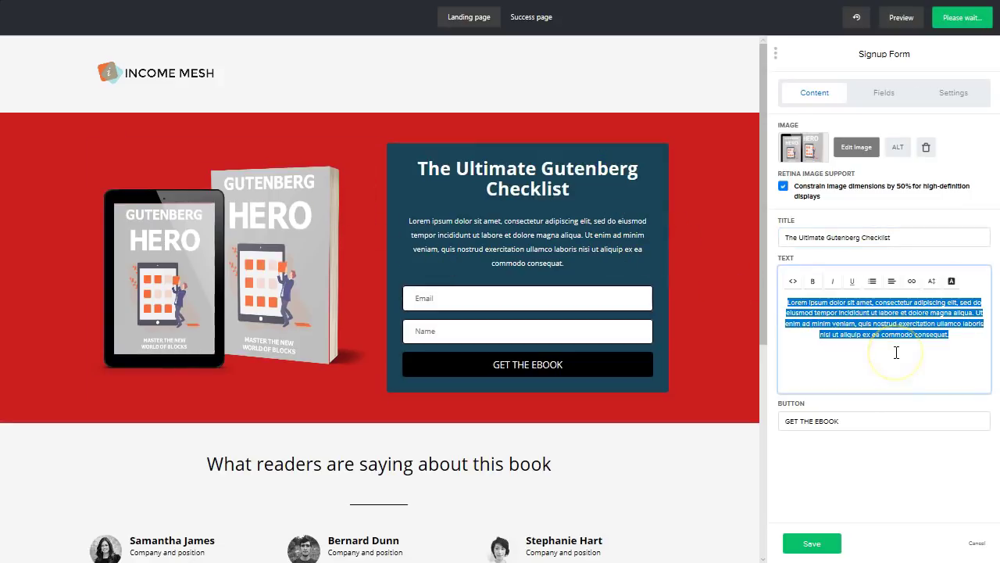
{"action": "type", "text": "Get it now!"}
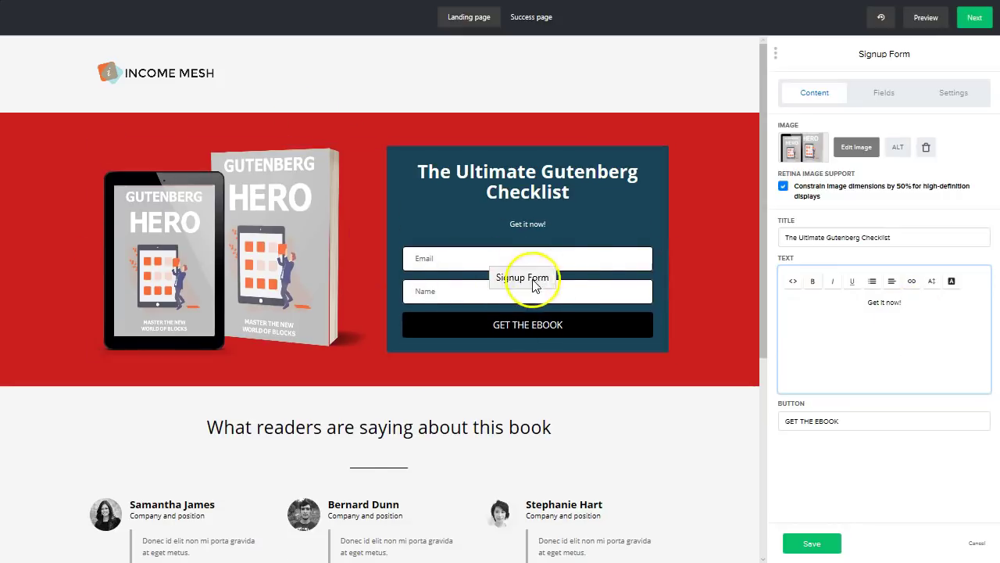
- Add a new form field and set its type to City, below Email and Name
{"action": "left_click", "coordinate": [895, 94]}
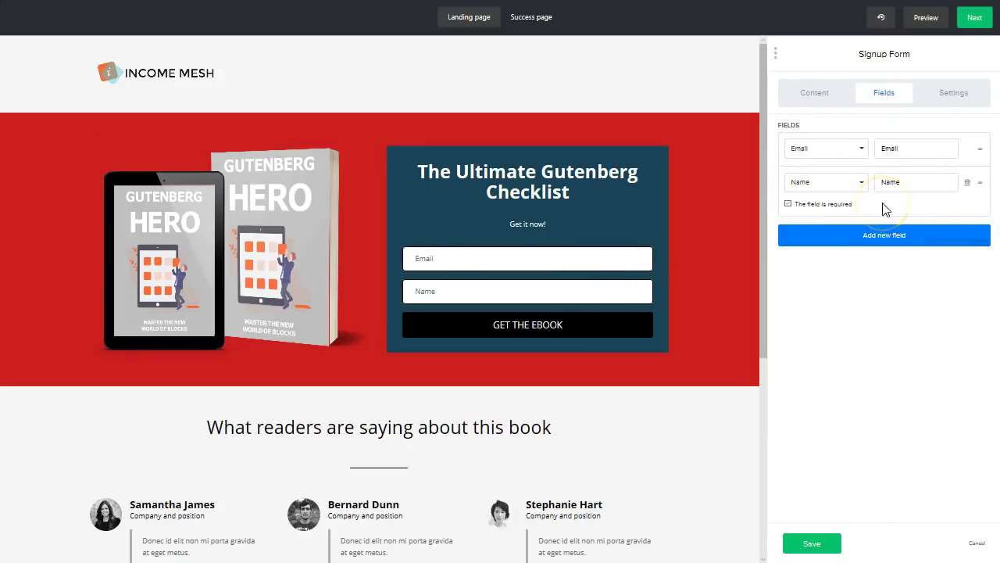
{"action": "left_click", "coordinate": [897, 250]}
{"action": "left_click", "coordinate": [839, 236]}
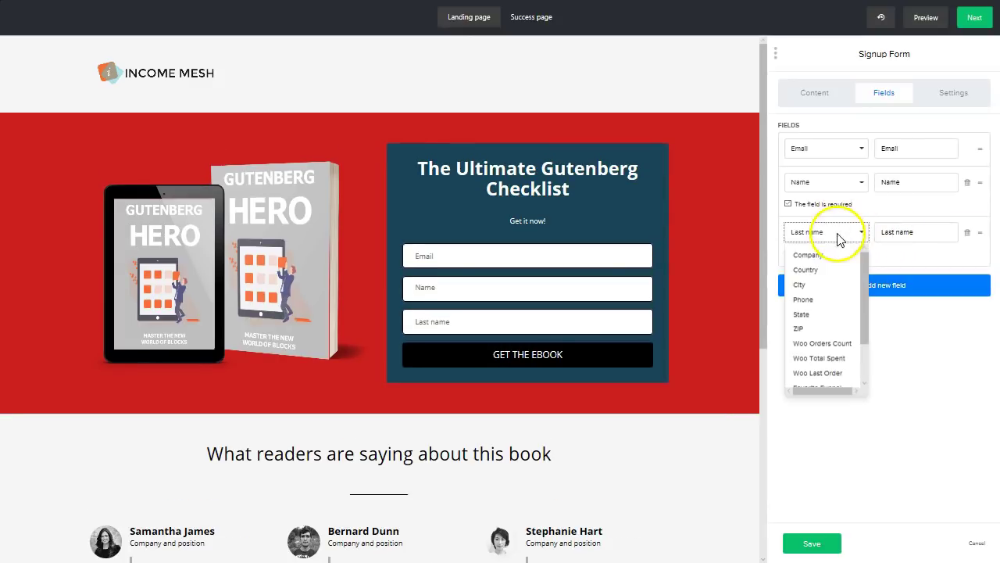
{"action": "scroll", "coordinate": [837, 282], "scroll_direction": "down", "scroll_amount": 2}
{"action": "scroll", "coordinate": [844, 286], "scroll_direction": "up", "scroll_amount": 2}
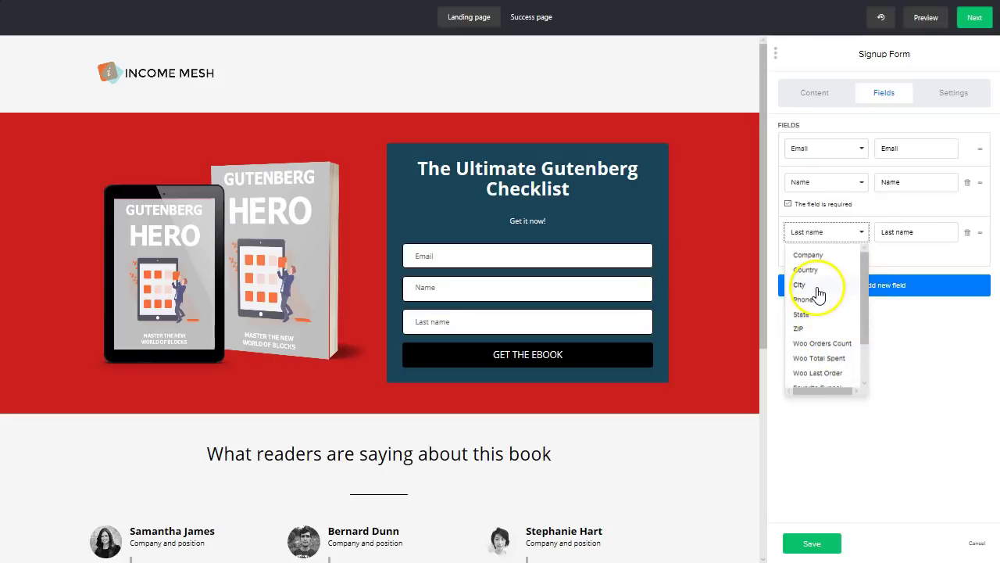
{"action": "left_click", "coordinate": [800, 285]}
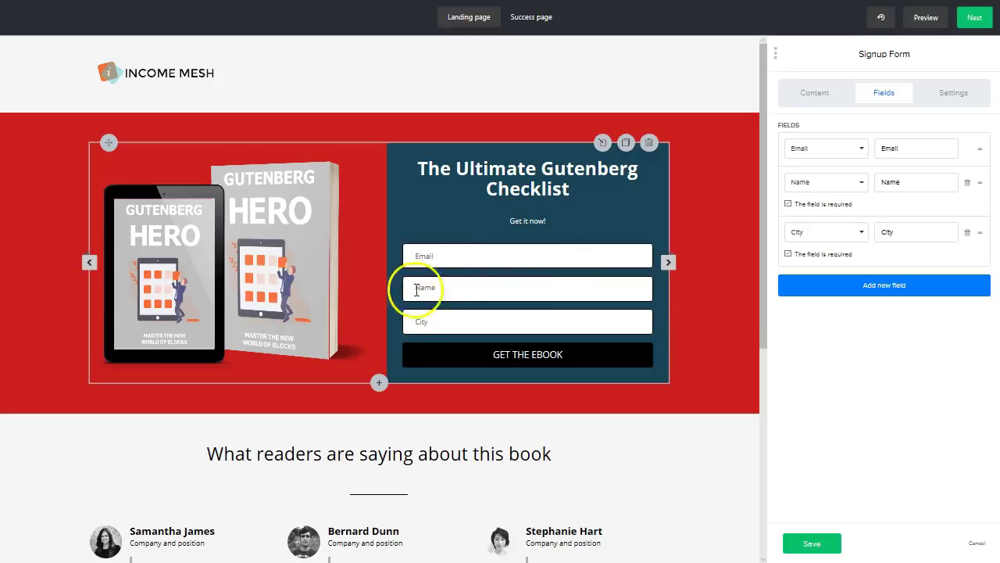
- Delete the existing photo from the About the author image block
{"action": "scroll", "coordinate": [527, 315], "scroll_direction": "down", "scroll_amount": 3}
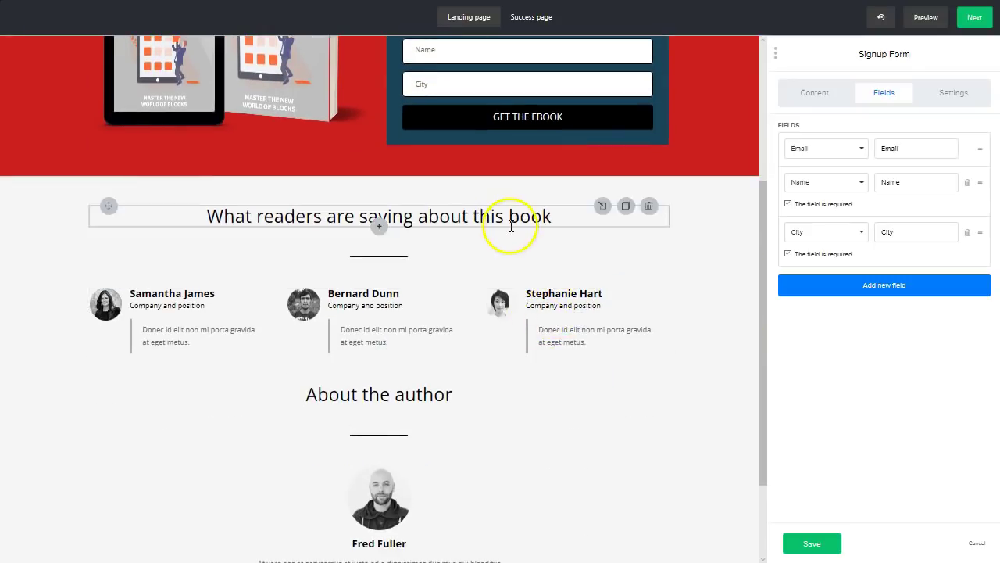
{"action": "scroll", "coordinate": [317, 321], "scroll_direction": "down", "scroll_amount": 2}
{"action": "left_click", "coordinate": [379, 377]}
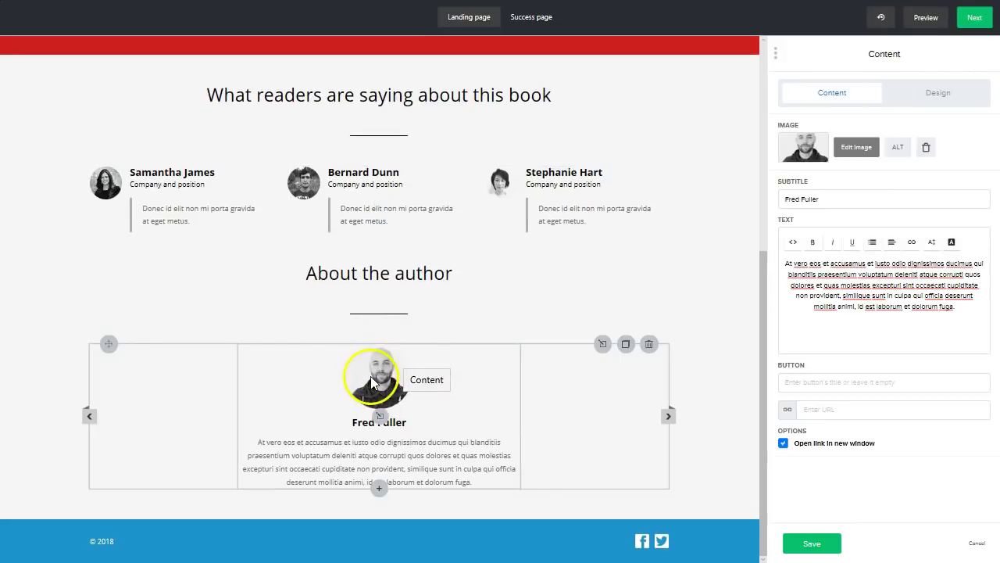
{"action": "left_click", "coordinate": [926, 150]}
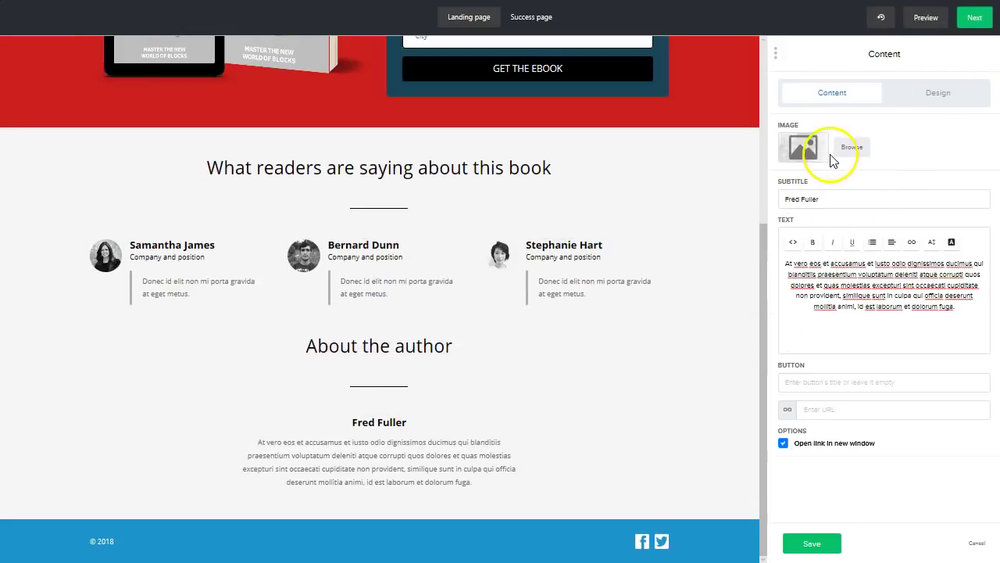
- Insert the photo of a man holding a baby before a church from the file manager
{"action": "left_click", "coordinate": [853, 148]}
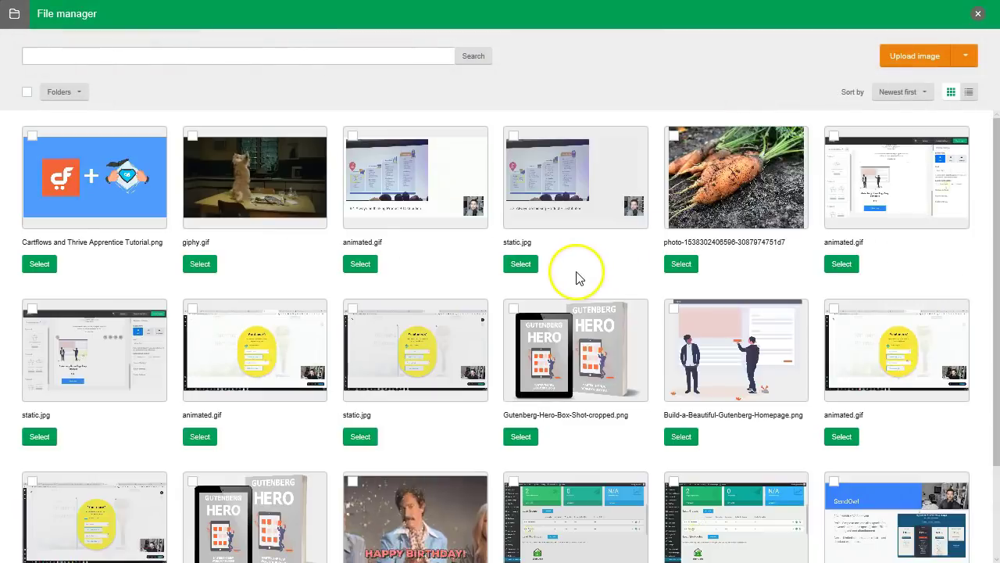
{"action": "scroll", "coordinate": [579, 278], "scroll_direction": "down", "scroll_amount": 3}
{"action": "scroll", "coordinate": [578, 279], "scroll_direction": "down", "scroll_amount": 10}
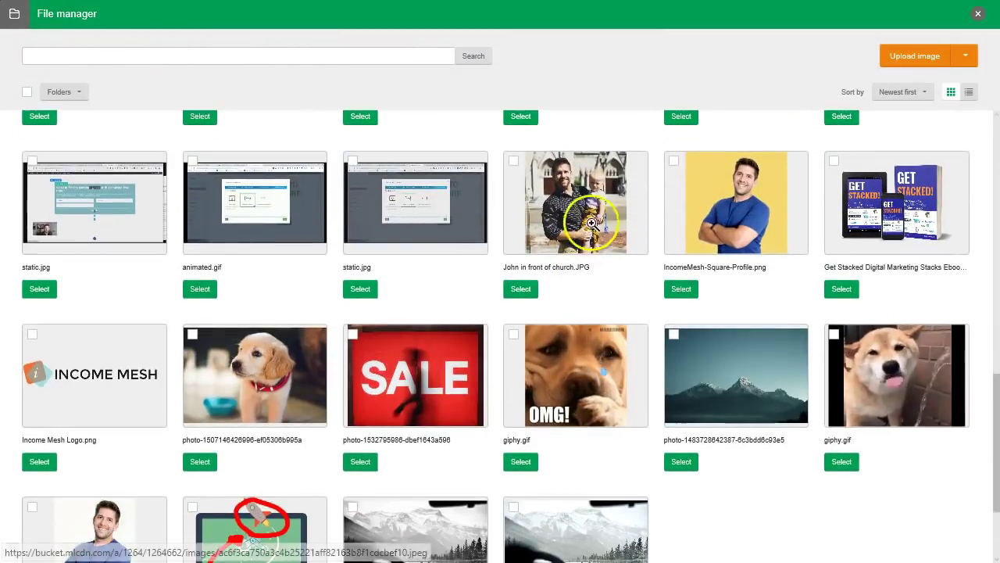
{"action": "left_click", "coordinate": [514, 161]}
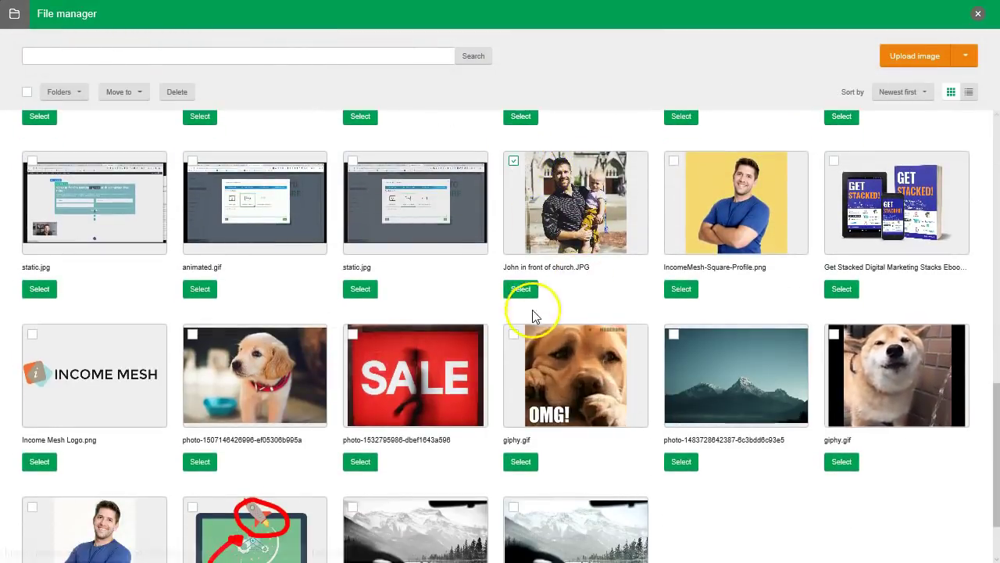
{"action": "left_click", "coordinate": [520, 290]}
{"action": "scroll", "coordinate": [594, 385], "scroll_direction": "down", "scroll_amount": 3}
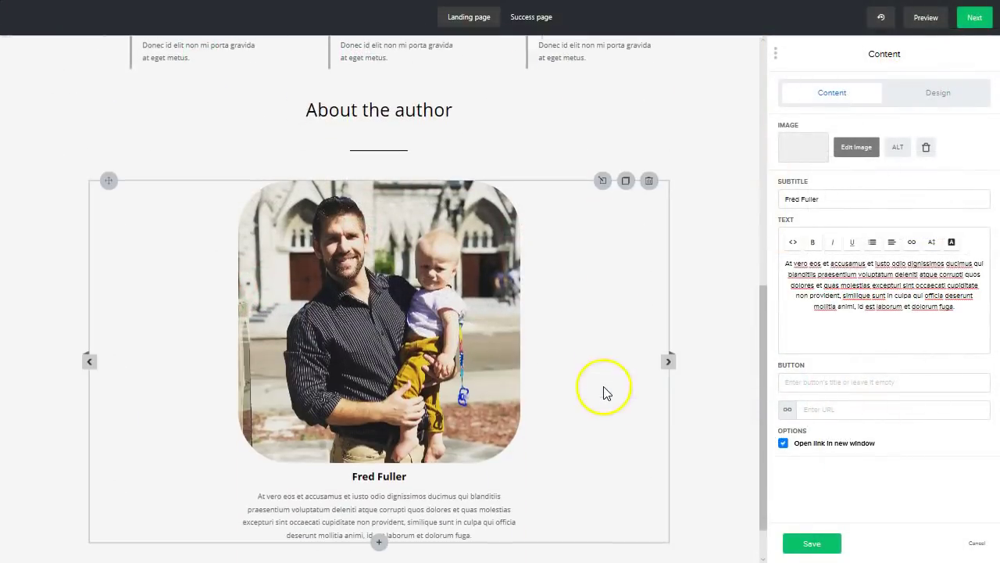
{"action": "scroll", "coordinate": [518, 319], "scroll_direction": "down", "scroll_amount": 1}
{"action": "scroll", "coordinate": [515, 411], "scroll_direction": "up", "scroll_amount": 2}
{"action": "scroll", "coordinate": [514, 403], "scroll_direction": "up", "scroll_amount": 4}
{"action": "scroll", "coordinate": [519, 397], "scroll_direction": "down", "scroll_amount": 5}
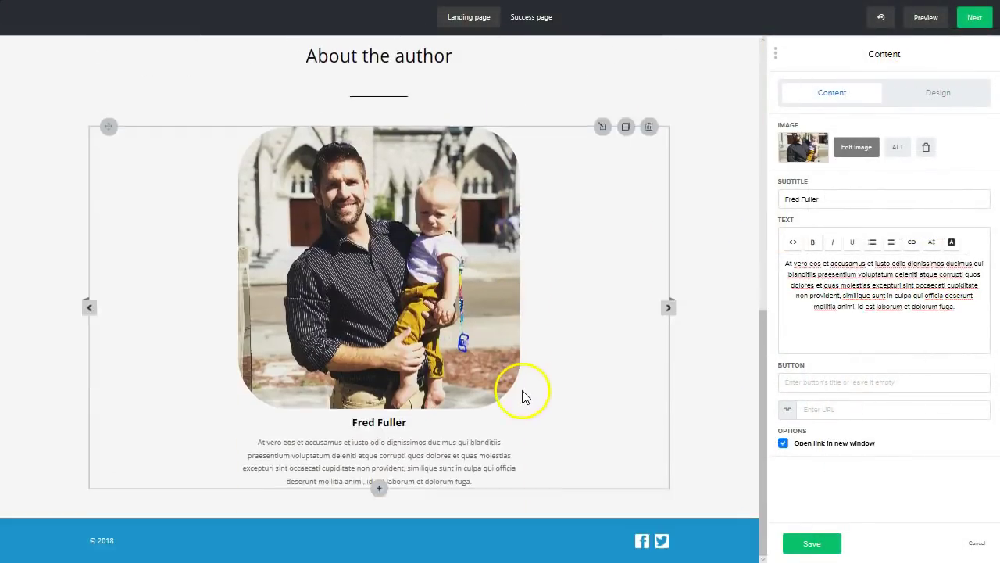
{"action": "scroll", "coordinate": [514, 349], "scroll_direction": "up", "scroll_amount": 3}
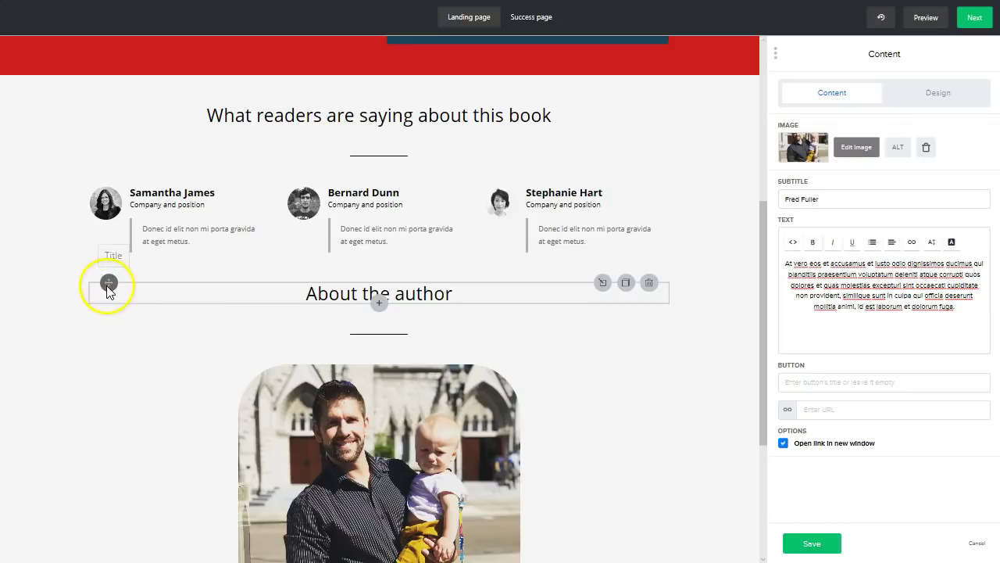
- Move the About the author heading, divider and photo block above the testimonials
{"action": "left_click_drag", "start_coordinate": [108, 285], "coordinate": [259, 420]}
{"action": "scroll", "coordinate": [328, 438], "scroll_direction": "down", "scroll_amount": 4}
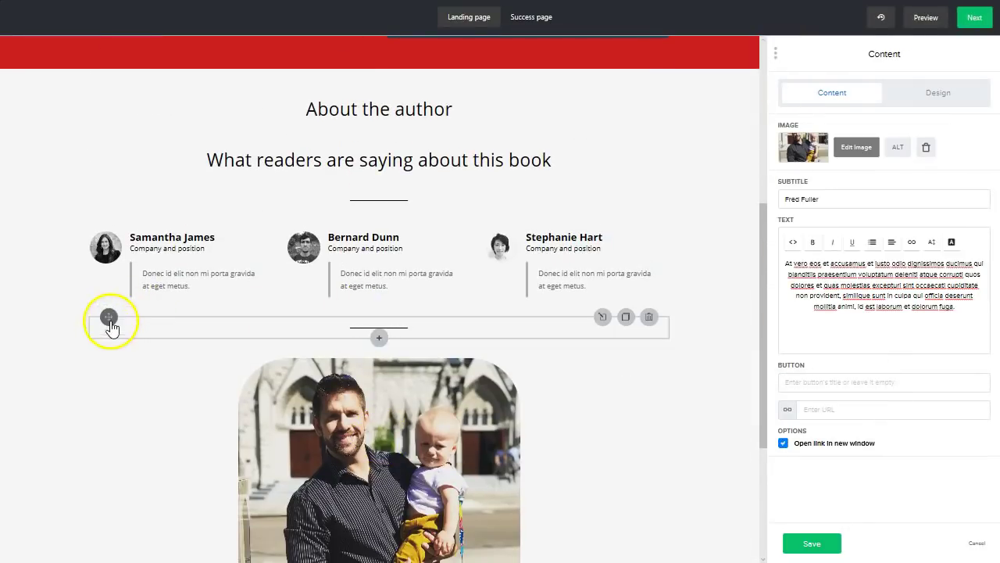
{"action": "left_click_drag", "start_coordinate": [108, 319], "coordinate": [266, 154]}
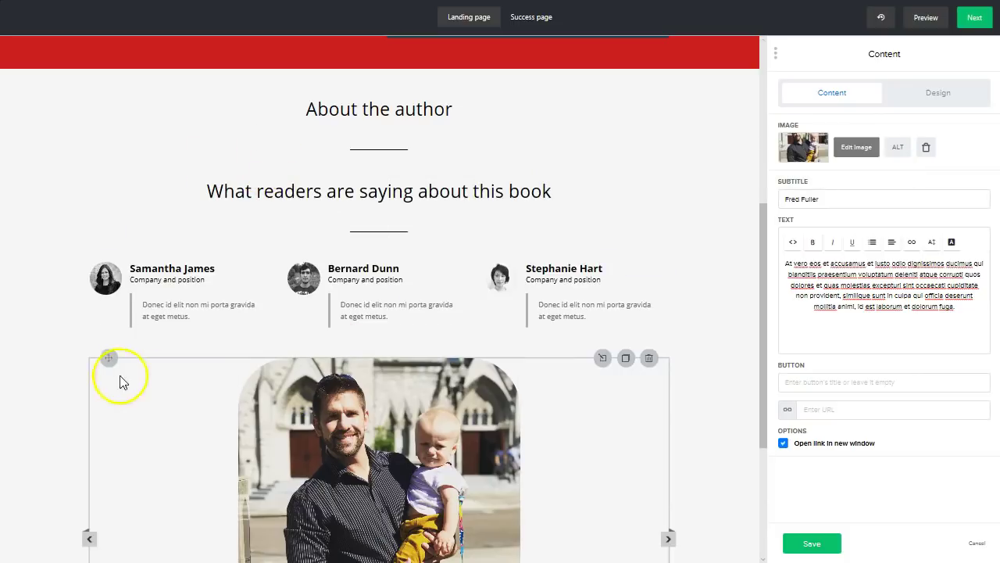
{"action": "left_click_drag", "start_coordinate": [109, 359], "coordinate": [292, 147]}
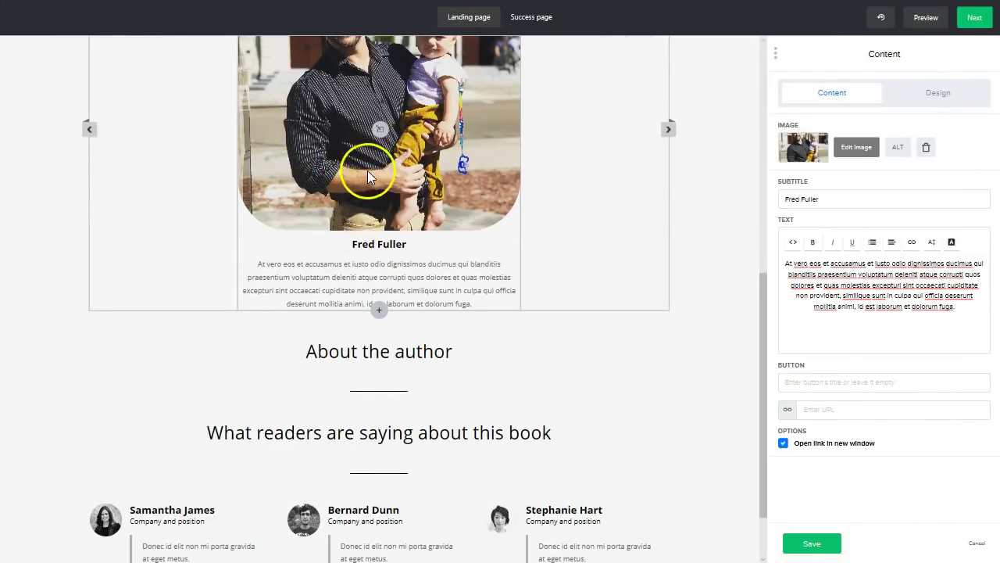
{"action": "scroll", "coordinate": [277, 250], "scroll_direction": "up", "scroll_amount": 3}
{"action": "scroll", "coordinate": [156, 200], "scroll_direction": "down", "scroll_amount": 1}
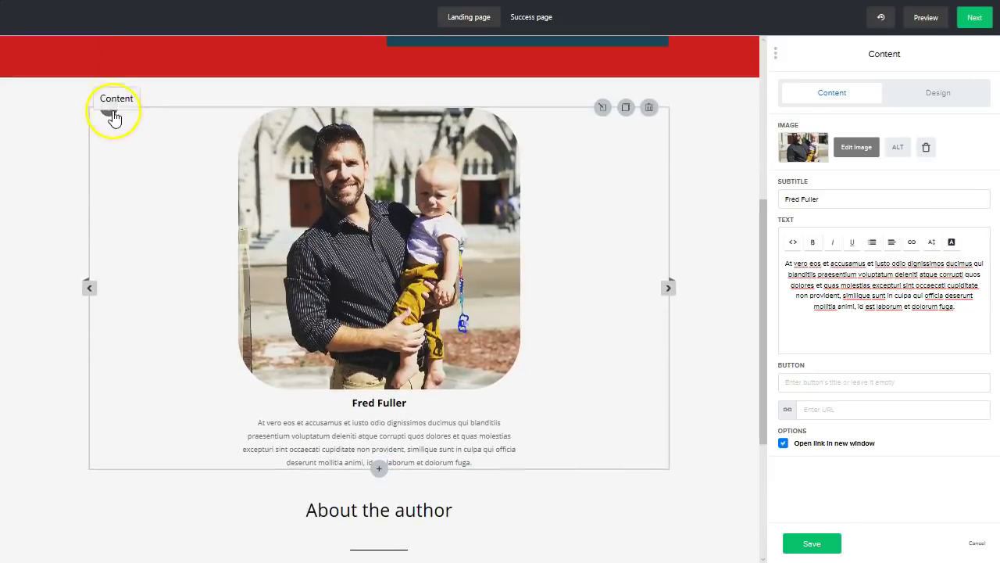
{"action": "left_click_drag", "start_coordinate": [114, 113], "coordinate": [375, 188]}
- Open the footer settings showing the © 2018 copyright and Facebook and Twitter links
{"action": "scroll", "coordinate": [335, 223], "scroll_direction": "down", "scroll_amount": 4}
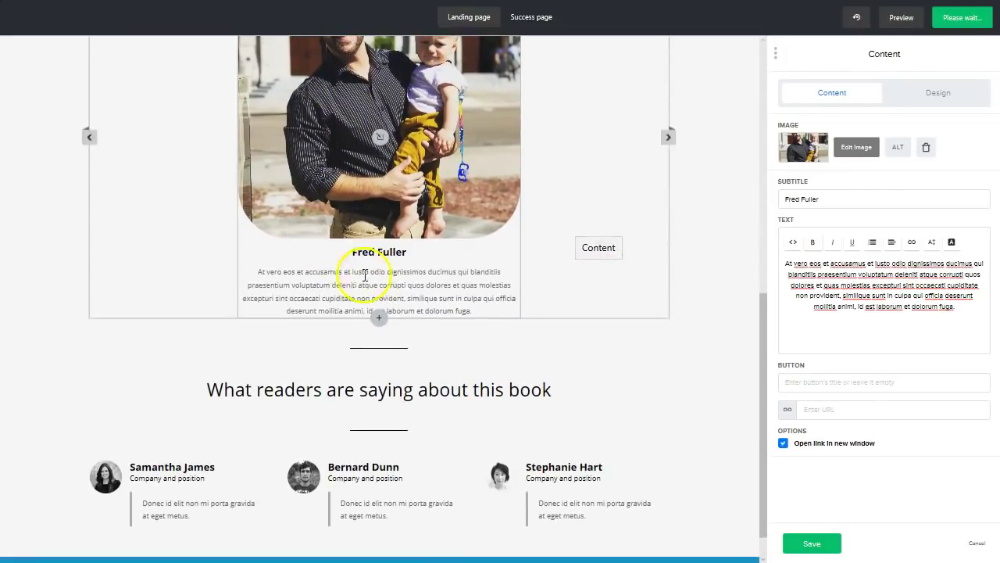
{"action": "scroll", "coordinate": [353, 282], "scroll_direction": "up", "scroll_amount": 1}
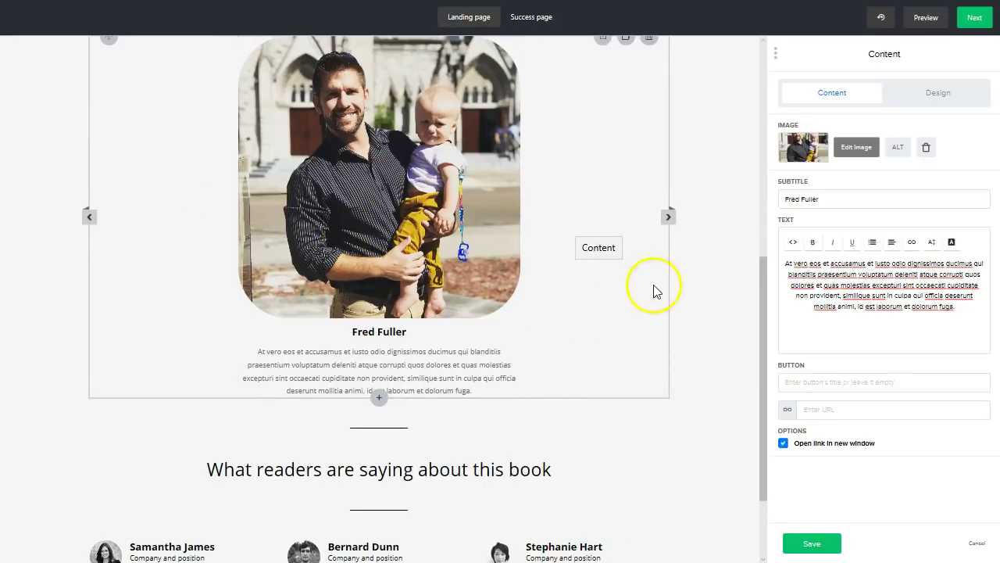
{"action": "scroll", "coordinate": [698, 188], "scroll_direction": "down", "scroll_amount": 2}
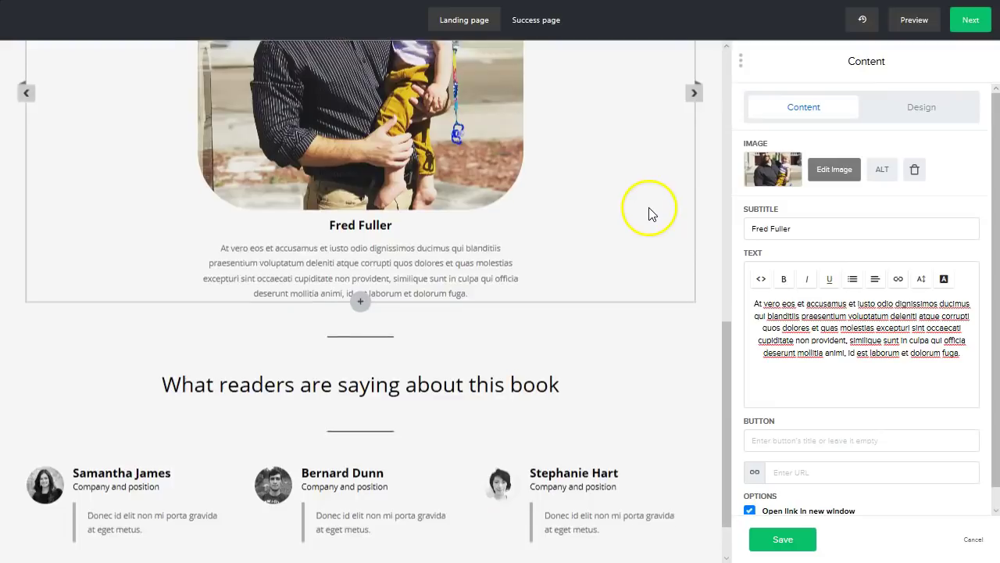
{"action": "scroll", "coordinate": [649, 213], "scroll_direction": "down", "scroll_amount": 1}
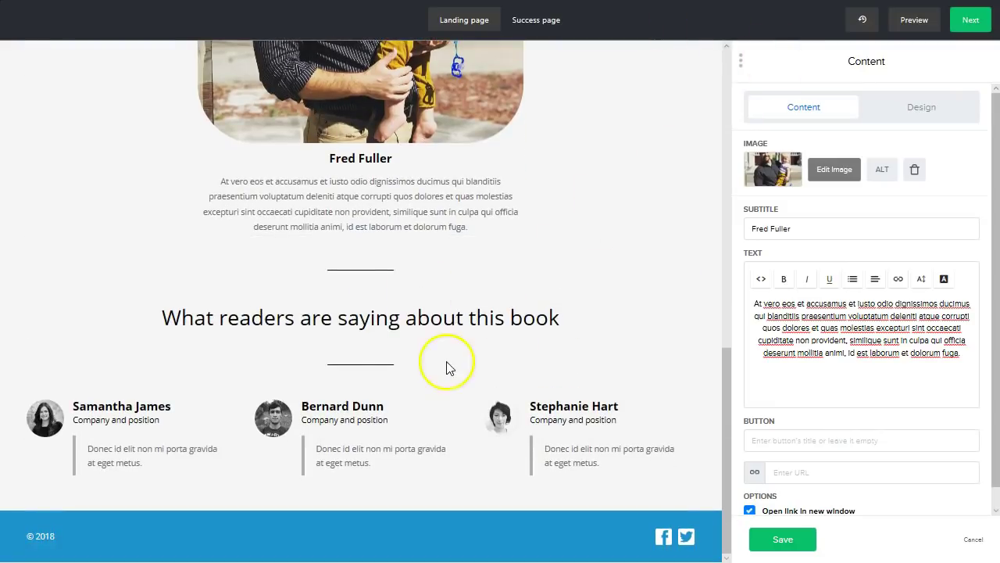
{"action": "left_click", "coordinate": [448, 409]}
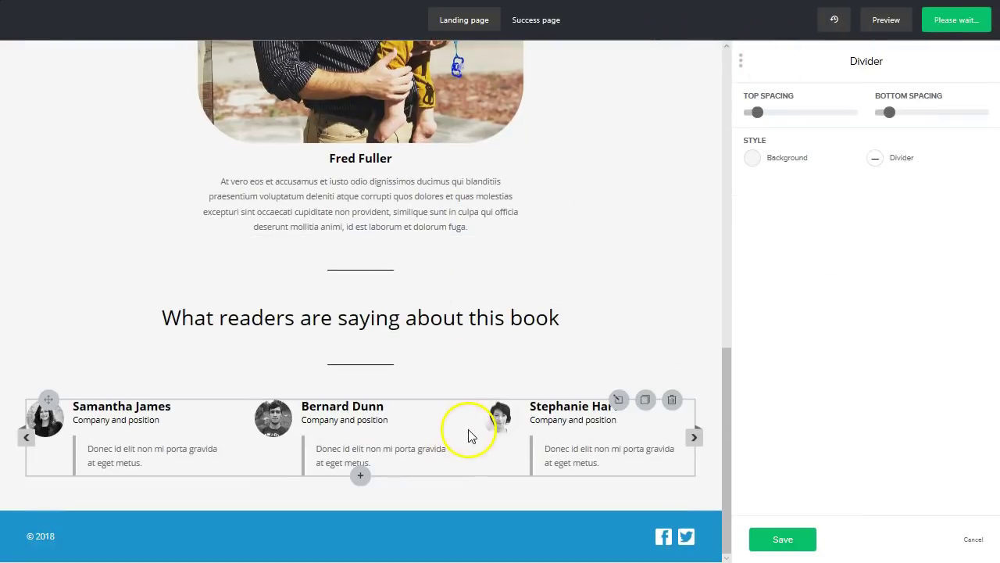
{"action": "left_click", "coordinate": [440, 527]}
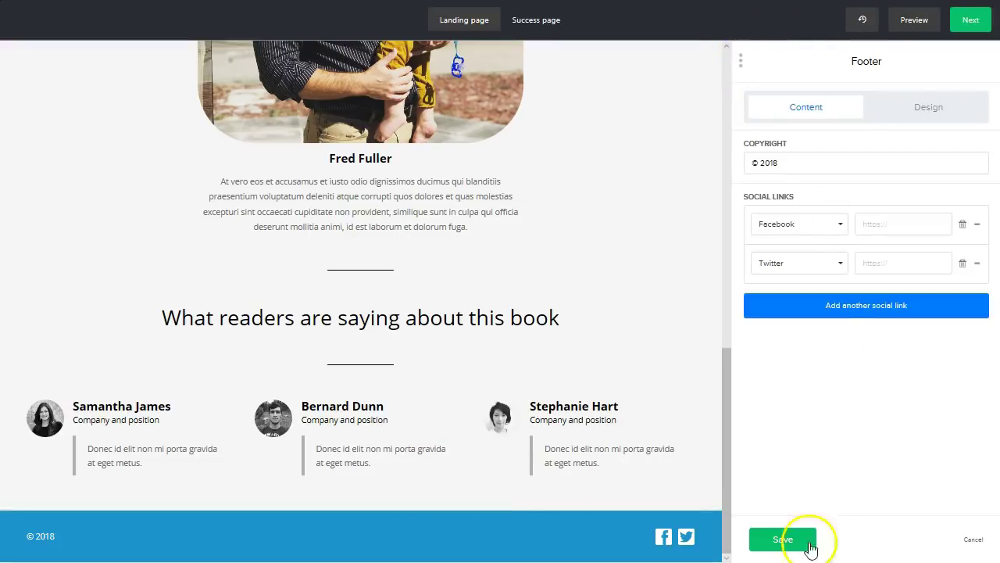
- Save the footer settings and place a Countdown block below the hero section
{"action": "left_click", "coordinate": [783, 539]}
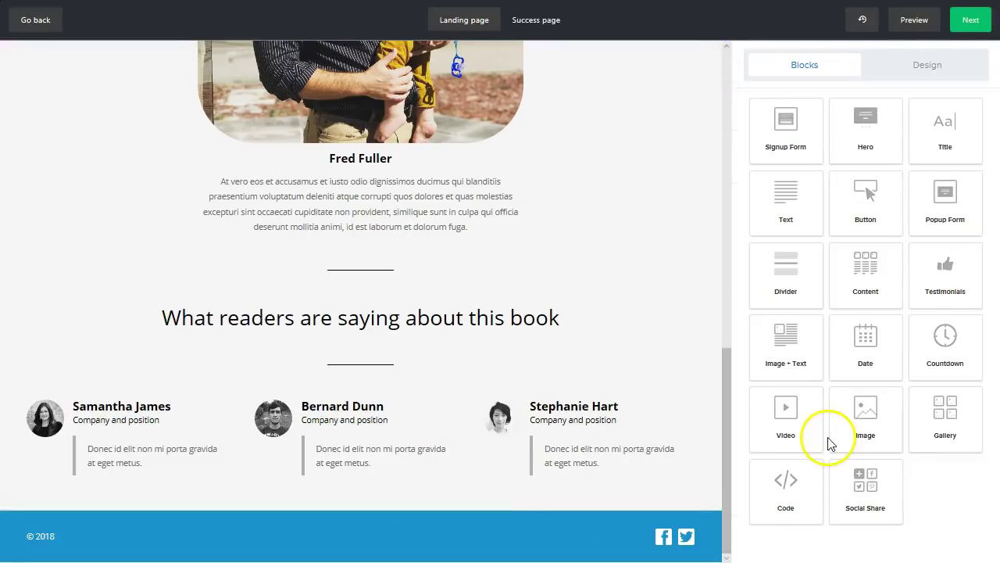
{"action": "scroll", "coordinate": [536, 302], "scroll_direction": "up", "scroll_amount": 10}
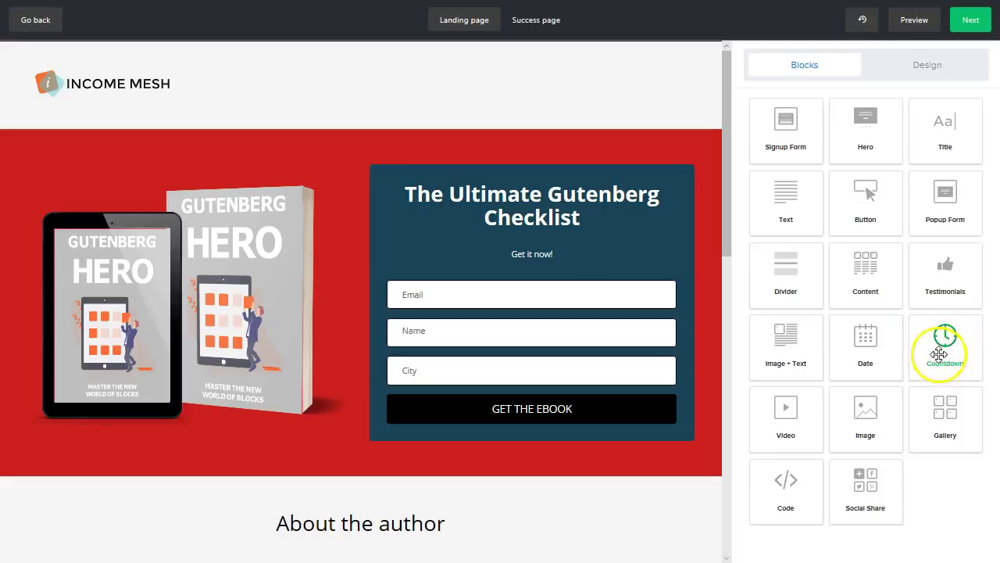
{"action": "left_click_drag", "start_coordinate": [946, 356], "coordinate": [399, 434]}
{"action": "scroll", "coordinate": [526, 336], "scroll_direction": "down", "scroll_amount": 2}
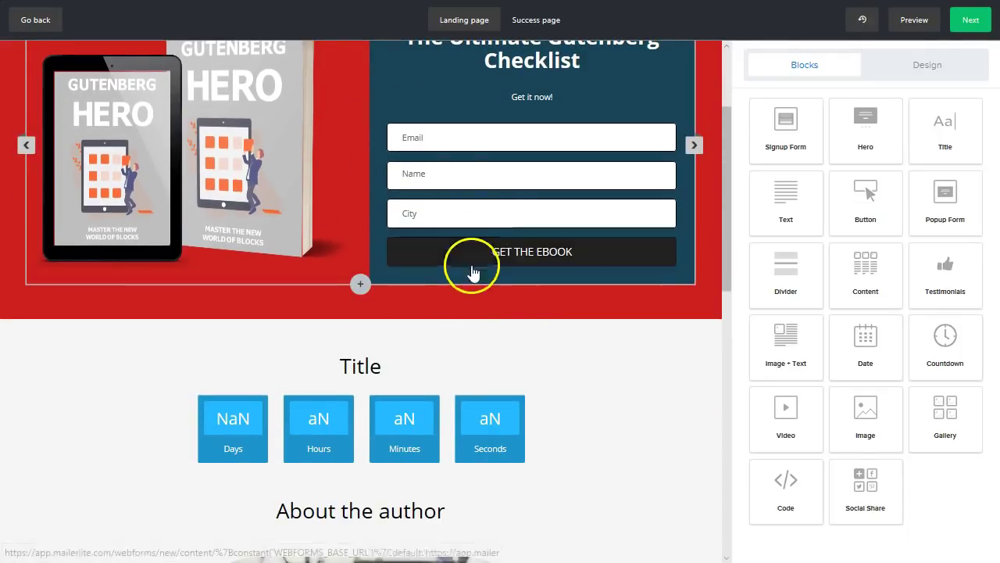
- Title the countdown 'This Offer won't be free for long!', expiring March 30, 2019, and save
{"action": "left_click", "coordinate": [364, 364]}
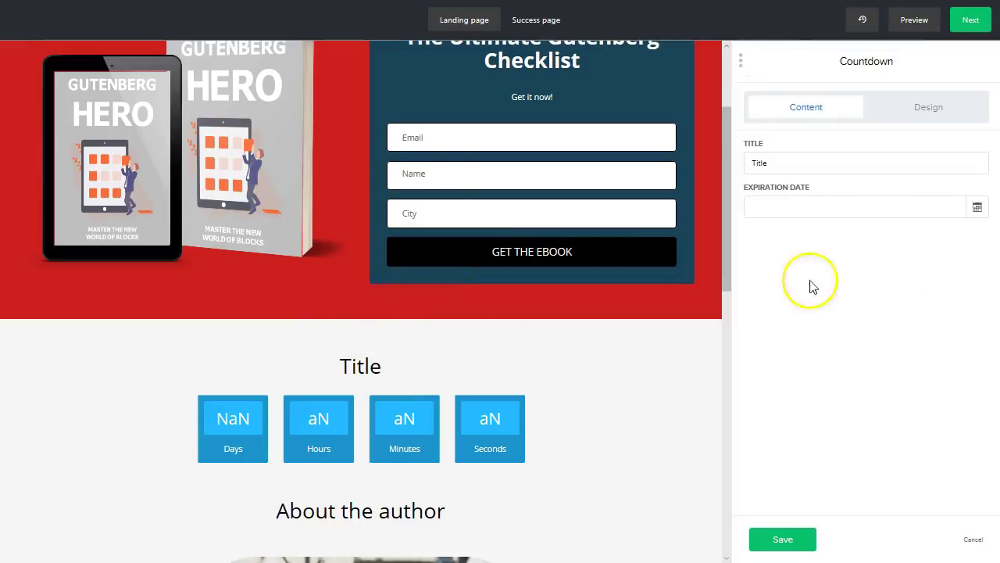
{"action": "type", "text": "This Offer"}
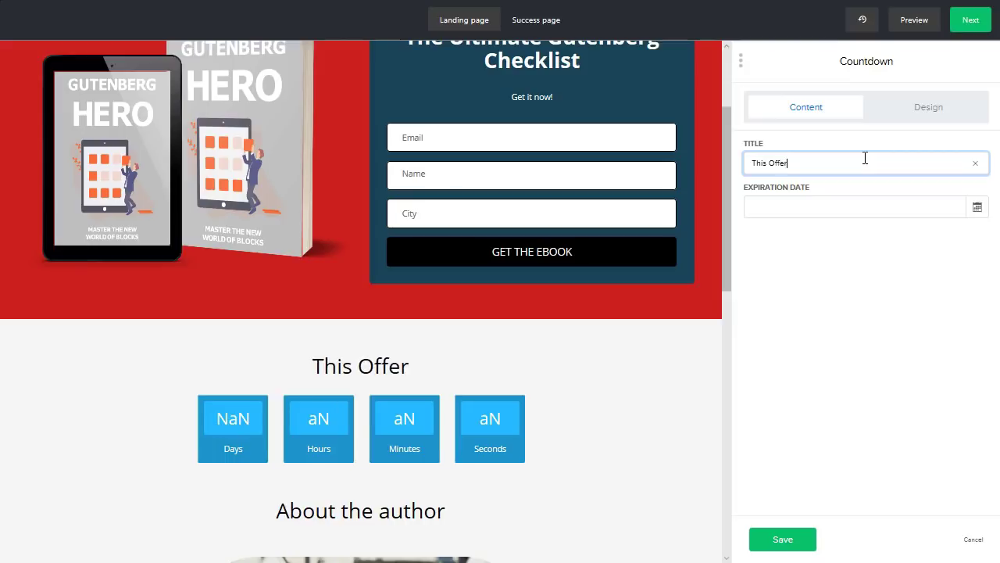
{"action": "type", "text": " won't be free for long!"}
{"action": "left_click", "coordinate": [842, 218]}
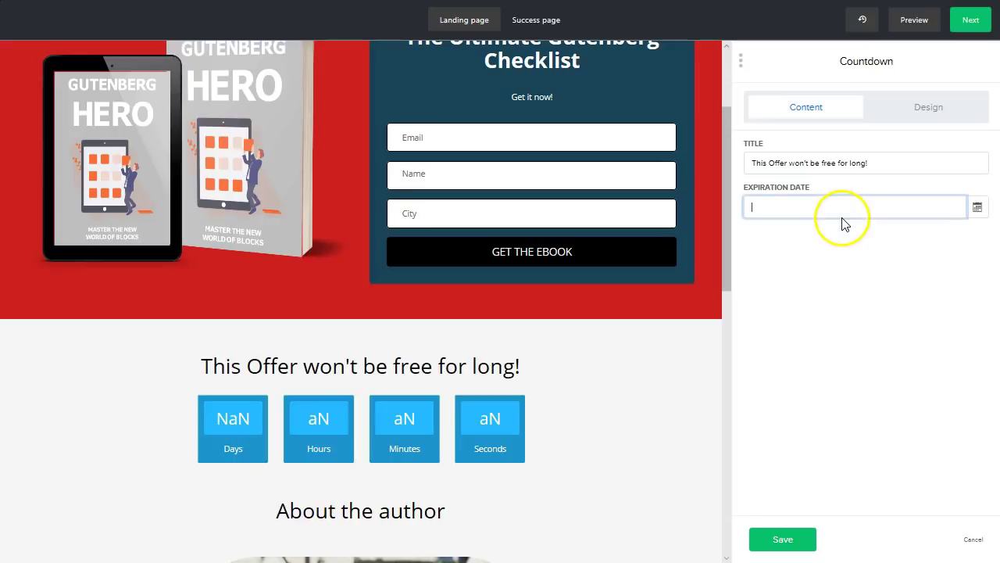
{"action": "left_click", "coordinate": [977, 208]}
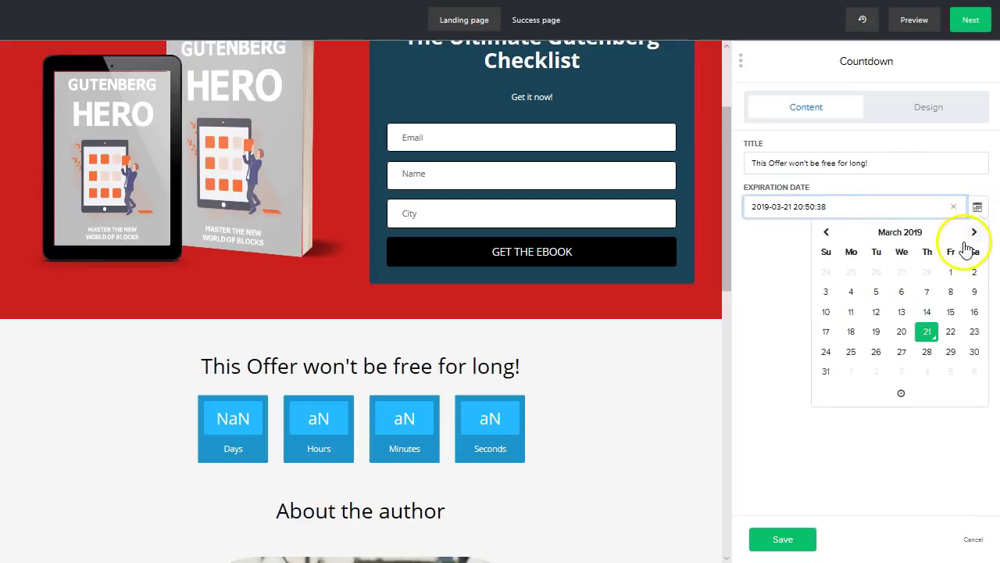
{"action": "left_click", "coordinate": [977, 354]}
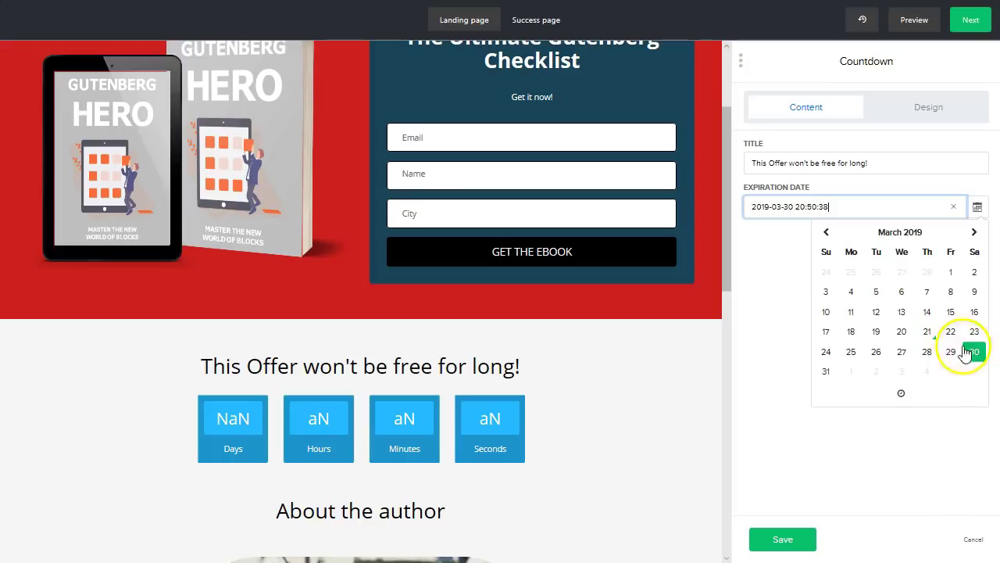
{"action": "left_click", "coordinate": [785, 369]}
{"action": "left_click", "coordinate": [783, 538]}
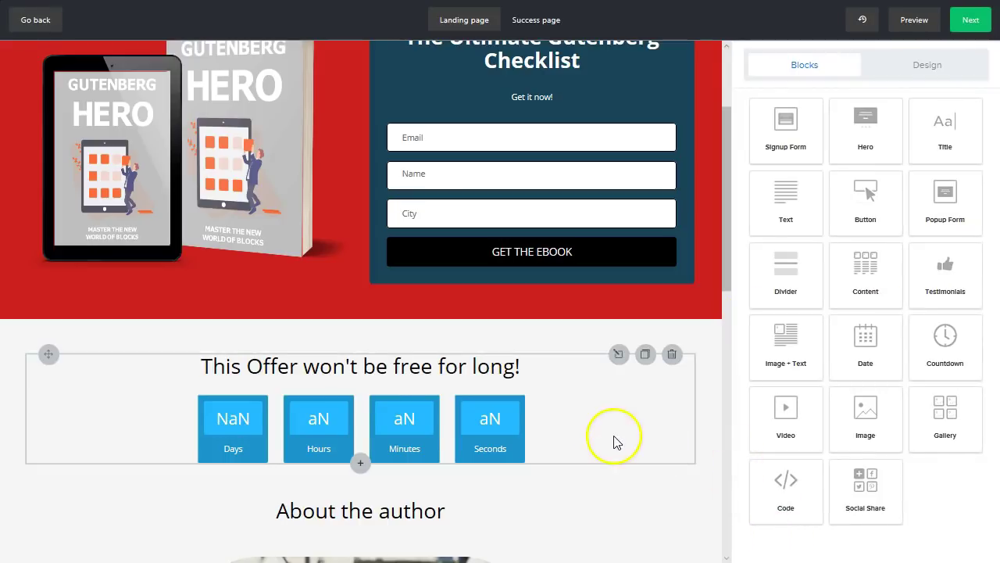
- Reopen the countdown settings, review them, and save again
{"action": "left_click", "coordinate": [234, 408]}
{"action": "scroll", "coordinate": [578, 437], "scroll_direction": "down", "scroll_amount": 8}
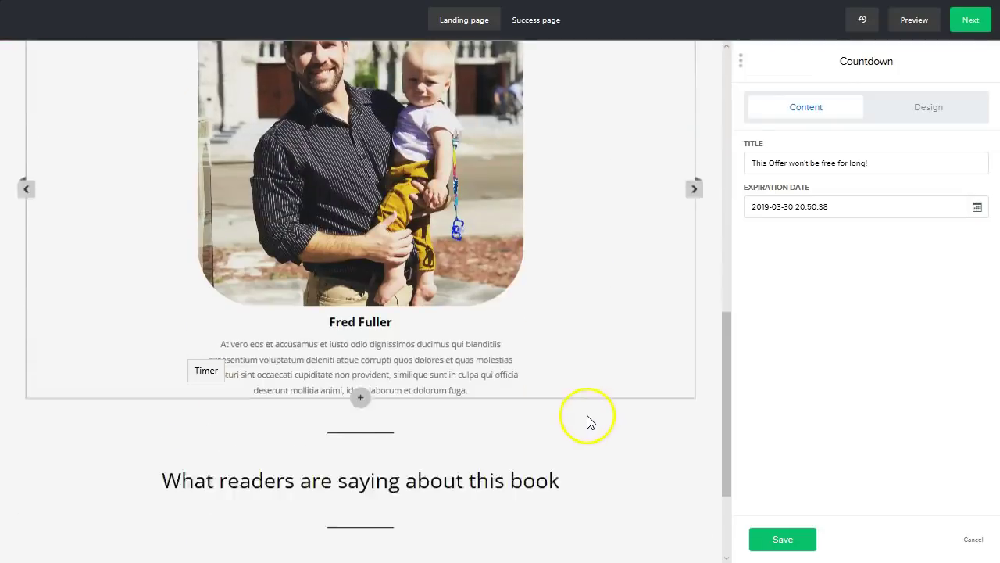
{"action": "scroll", "coordinate": [590, 422], "scroll_direction": "down", "scroll_amount": 2}
{"action": "scroll", "coordinate": [658, 476], "scroll_direction": "up", "scroll_amount": 4}
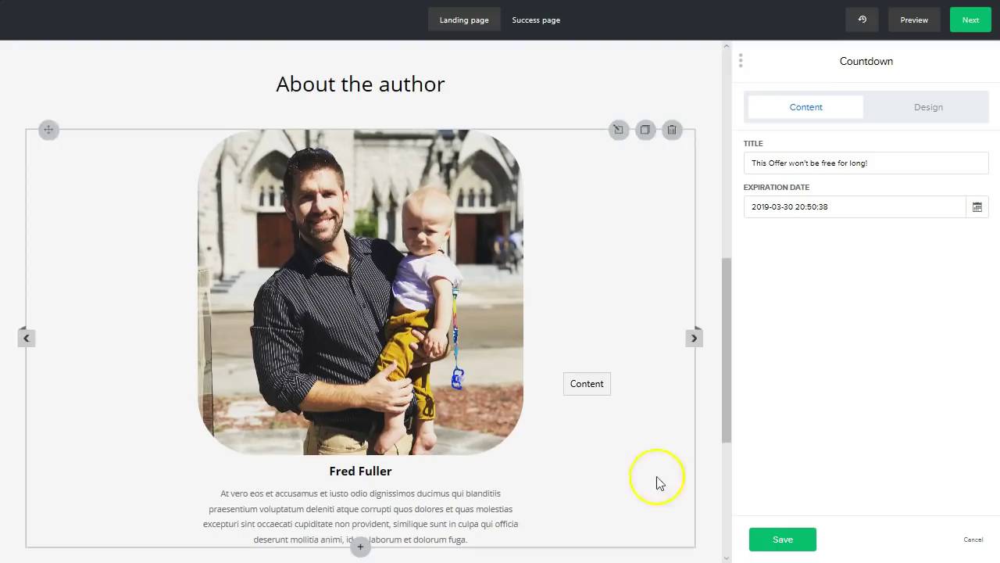
{"action": "left_click", "coordinate": [781, 539]}
{"action": "scroll", "coordinate": [570, 438], "scroll_direction": "up", "scroll_amount": 4}
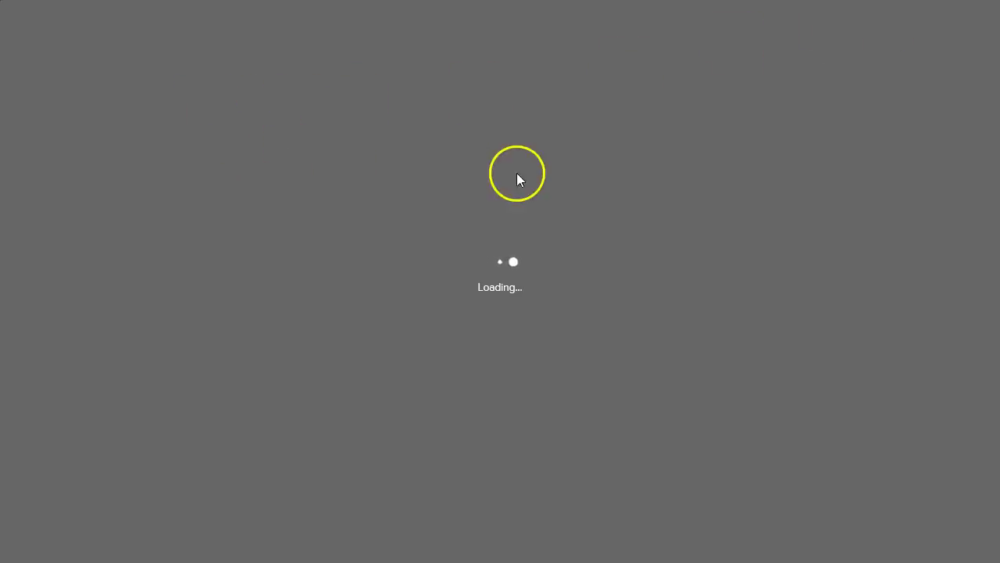
{"action": "scroll", "coordinate": [732, 284], "scroll_direction": "down", "scroll_amount": 4}
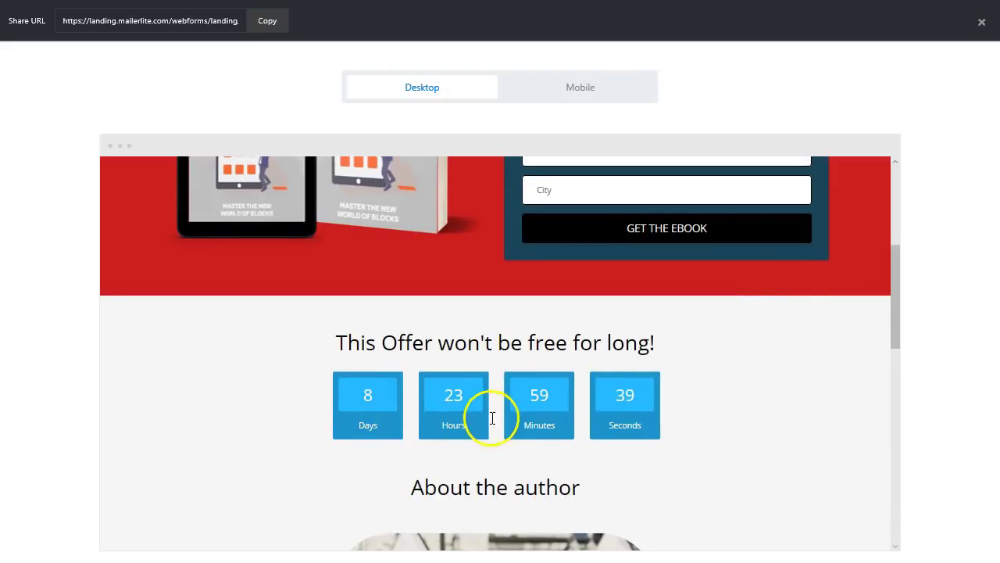
{"action": "scroll", "coordinate": [706, 429], "scroll_direction": "down", "scroll_amount": 6}
{"action": "scroll", "coordinate": [649, 409], "scroll_direction": "up", "scroll_amount": 8}
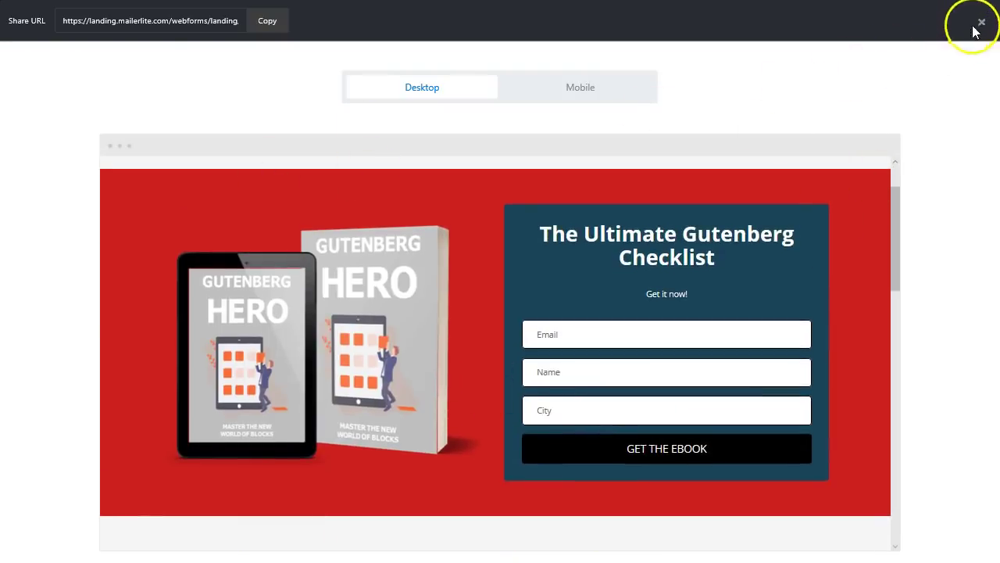
{"action": "left_click", "coordinate": [982, 22]}
{"action": "scroll", "coordinate": [469, 332], "scroll_direction": "up", "scroll_amount": 2}
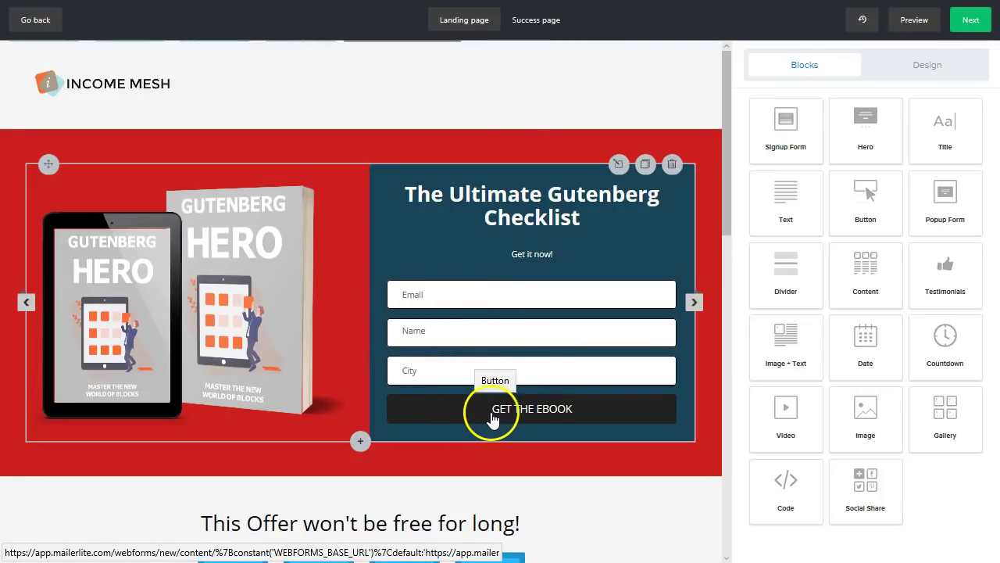
- Add a three-column Content section beneath the Success page title
{"action": "left_click", "coordinate": [534, 20]}
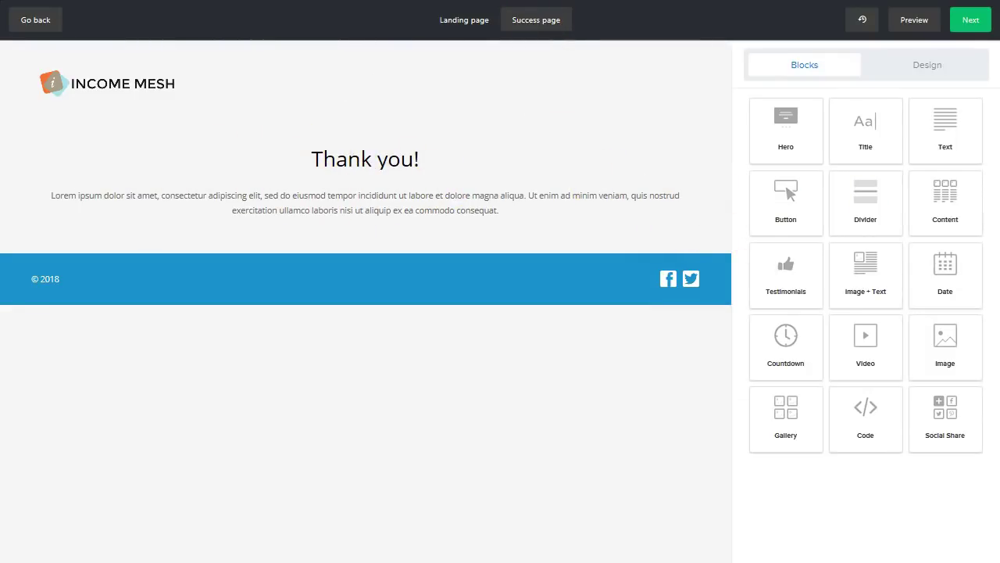
{"action": "left_click_drag", "start_coordinate": [951, 201], "coordinate": [469, 172]}
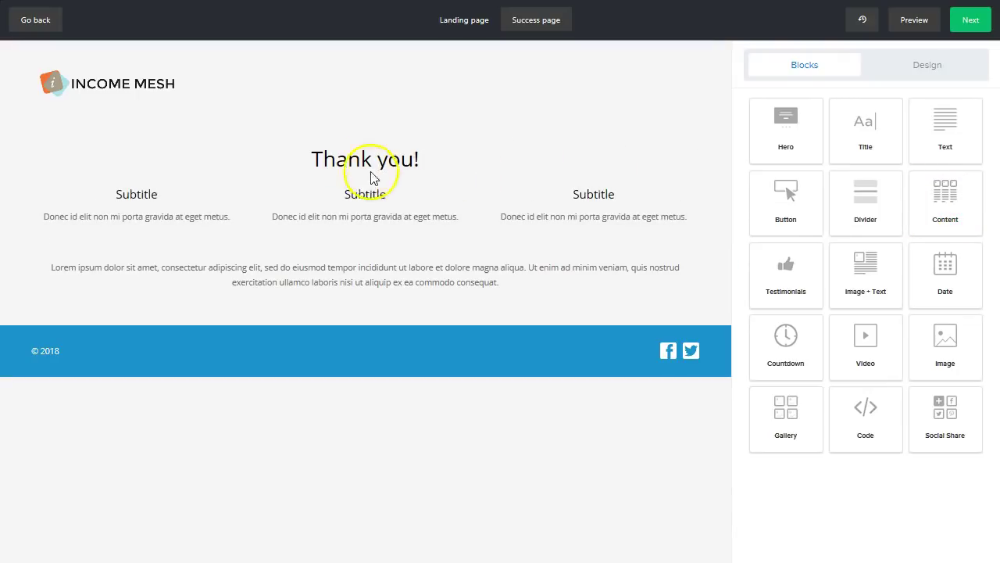
{"action": "left_click", "coordinate": [396, 160]}
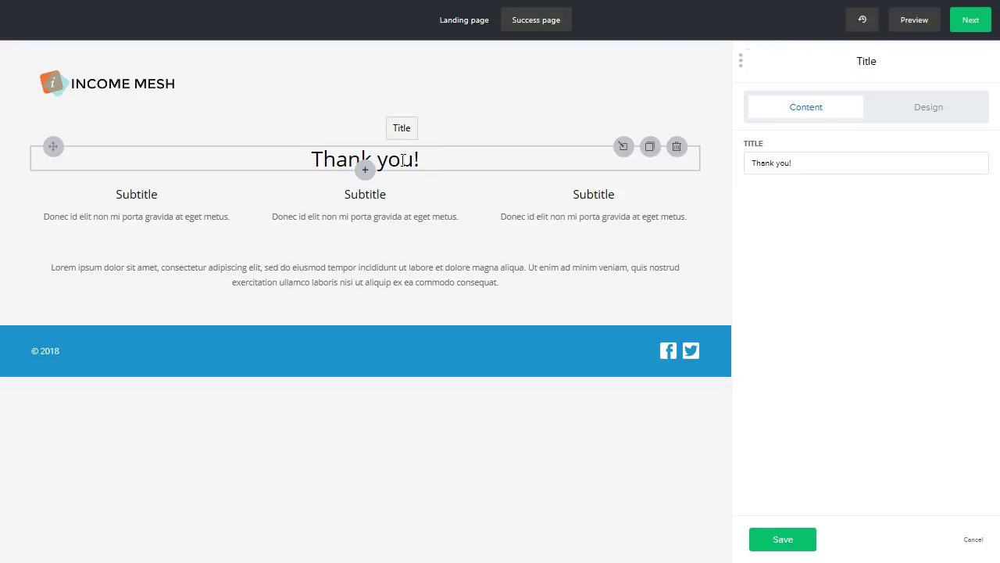
- Change the heading to 'Thank you! Be sure to check out my latest posts!'
{"action": "left_click", "coordinate": [811, 166]}
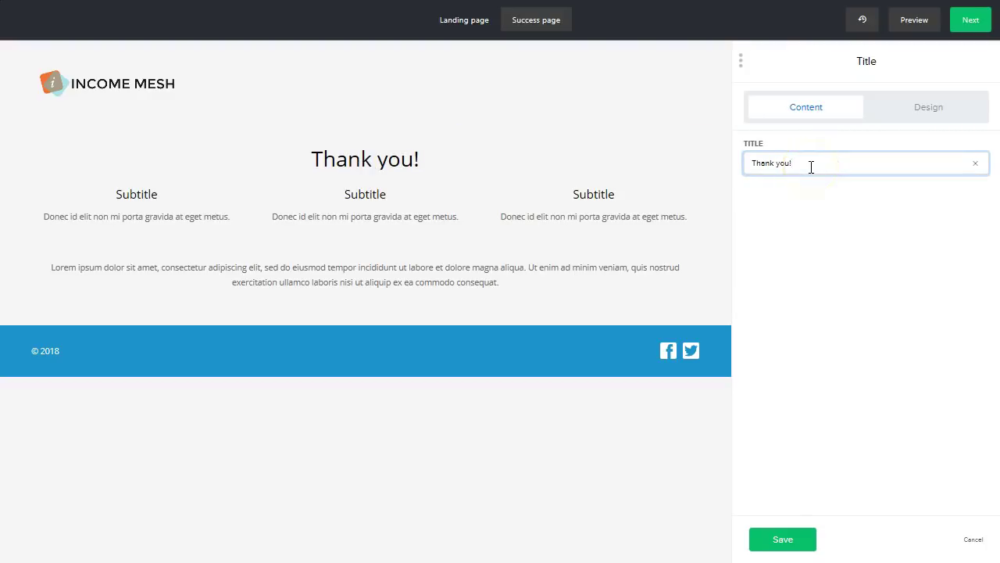
{"action": "type", "text": "Pleas"}
{"action": "key", "text": "BackSpace"}
{"action": "key", "text": "BackSpace"}
{"action": "key", "text": "BackSpace"}
{"action": "type", "text": "Be sure to "}
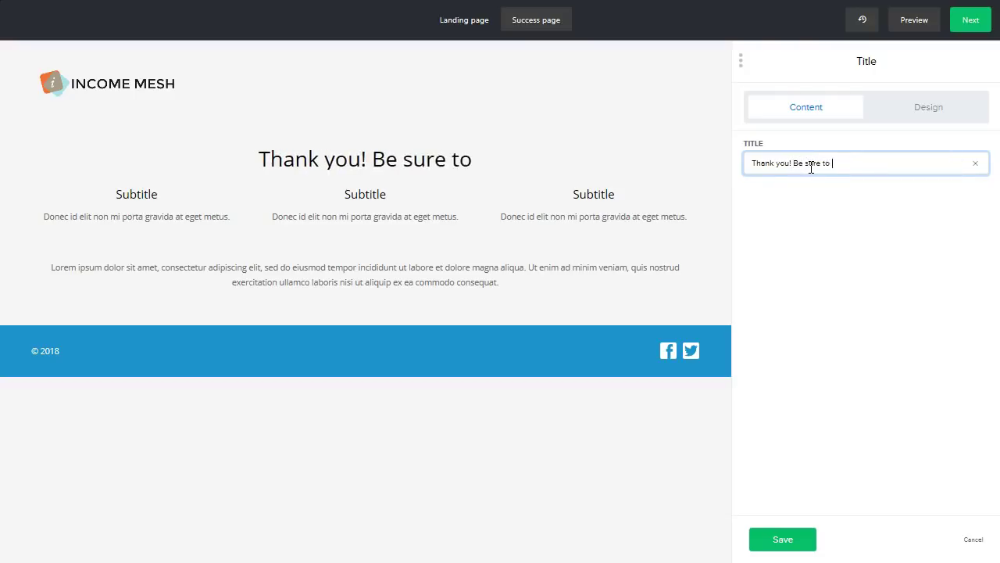
{"action": "type", "text": "check out my latest"}
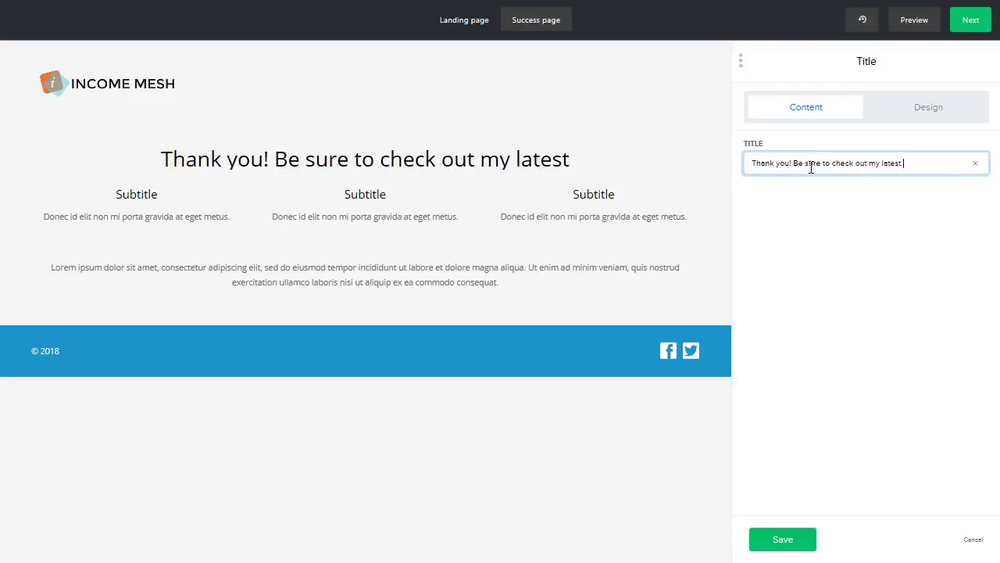
{"action": "type", "text": "osts!"}
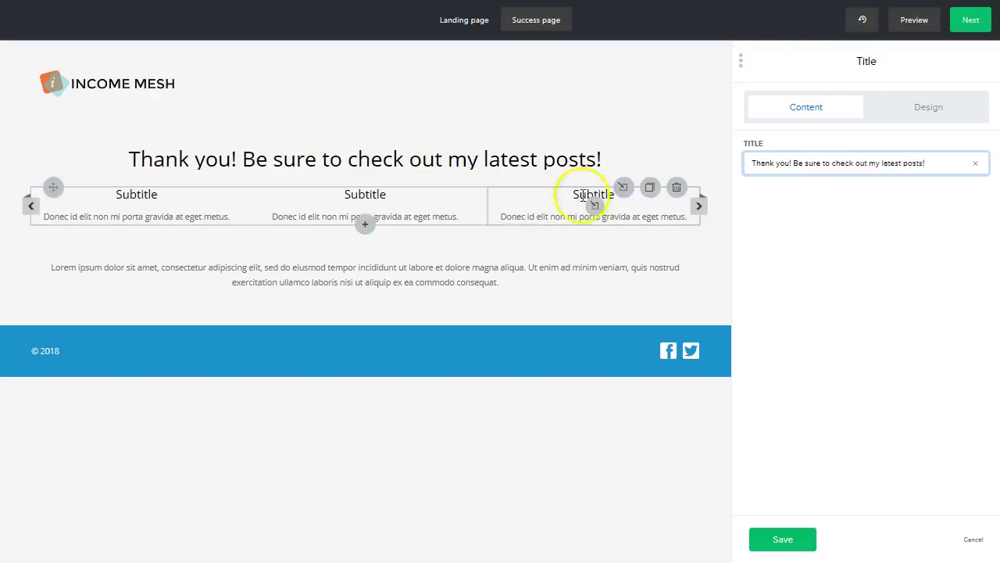
{"action": "left_click", "coordinate": [426, 211]}
{"action": "left_click", "coordinate": [426, 209]}
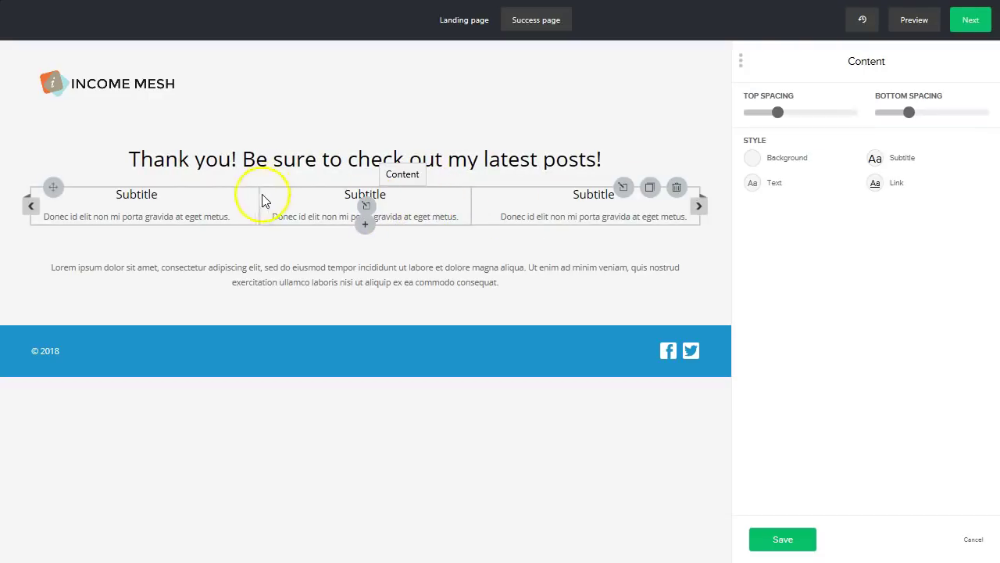
- Put the first file-manager image into the first content column and save it
{"action": "left_click", "coordinate": [137, 205]}
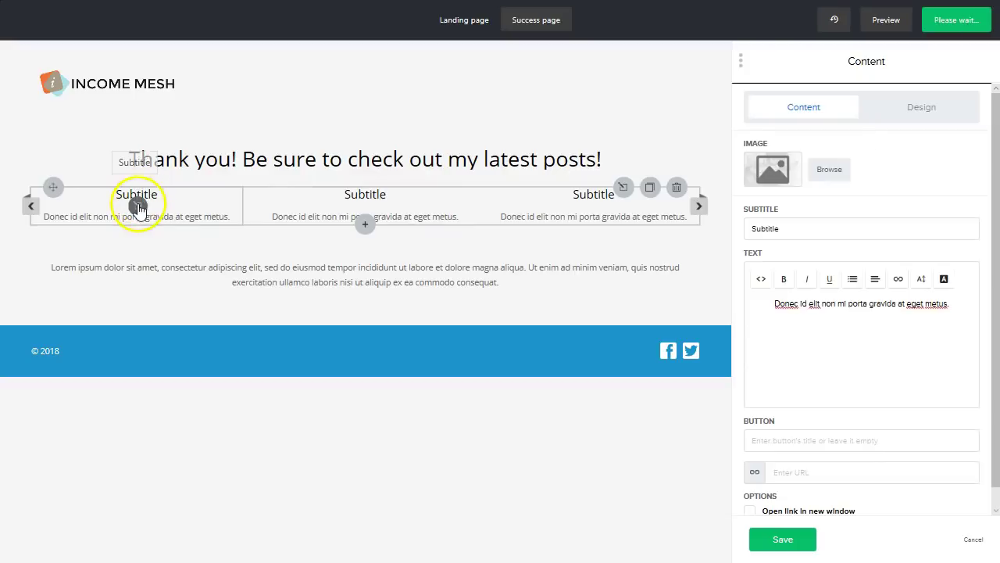
{"action": "left_click", "coordinate": [827, 177]}
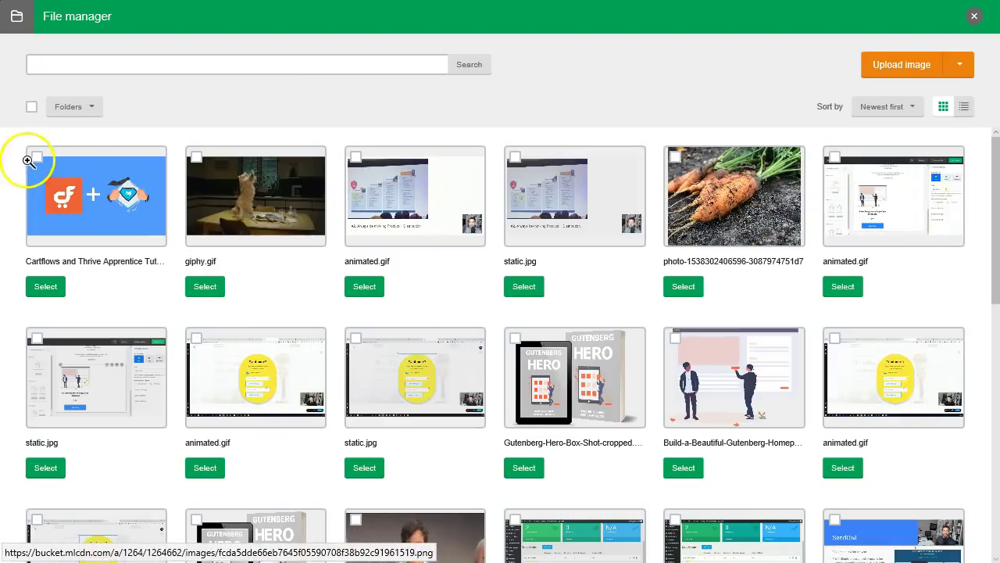
{"action": "left_click", "coordinate": [34, 163]}
{"action": "left_click", "coordinate": [47, 287]}
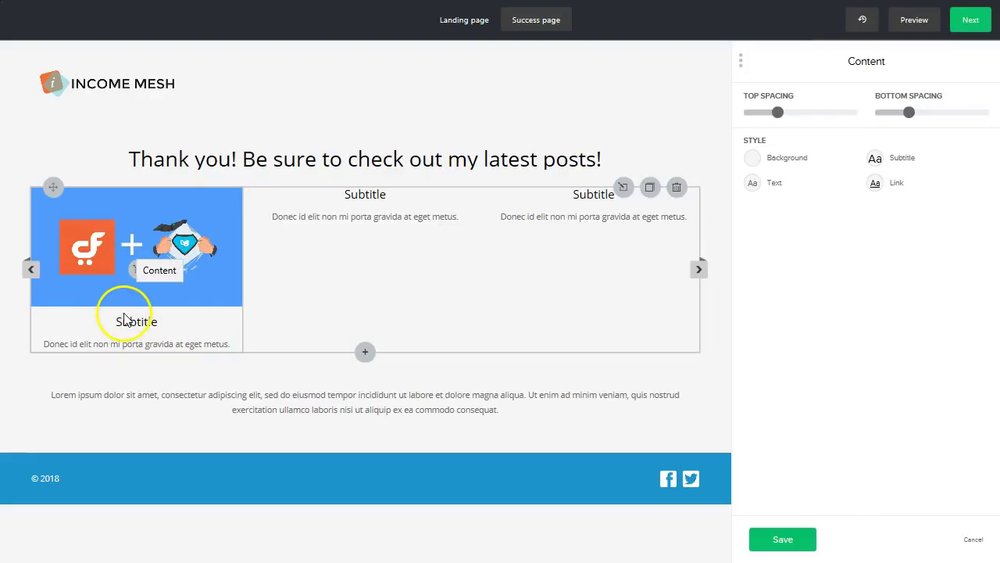
{"action": "left_click", "coordinate": [795, 473]}
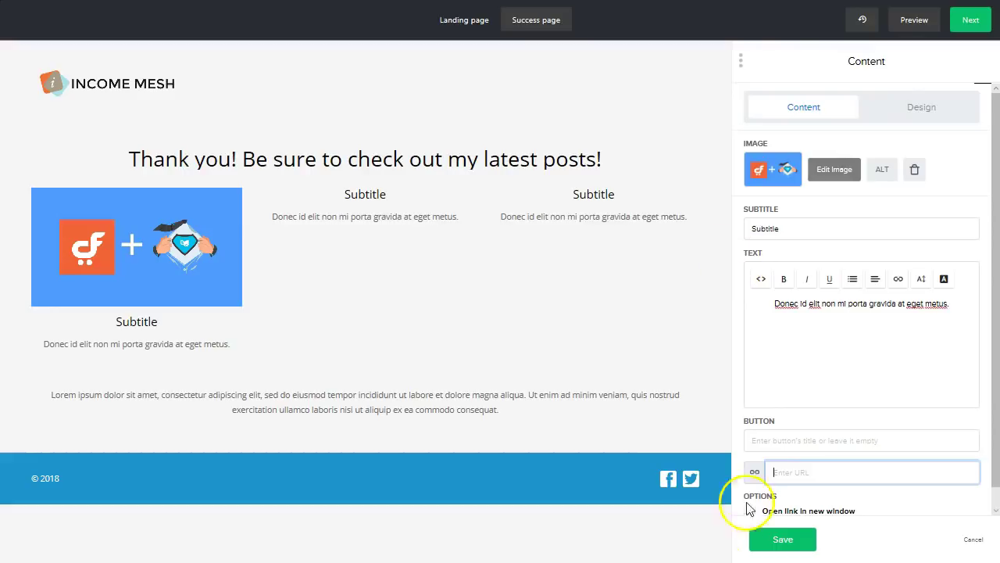
{"action": "left_click", "coordinate": [779, 541]}
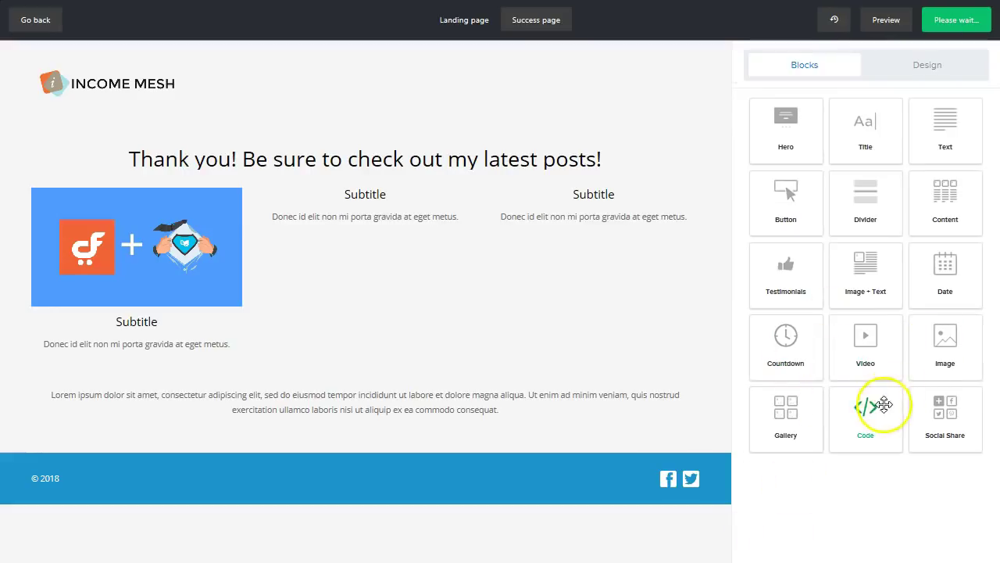
- Add a Button block under the thank-you heading and undo an accidental block move
{"action": "left_click_drag", "start_coordinate": [785, 199], "coordinate": [383, 263]}
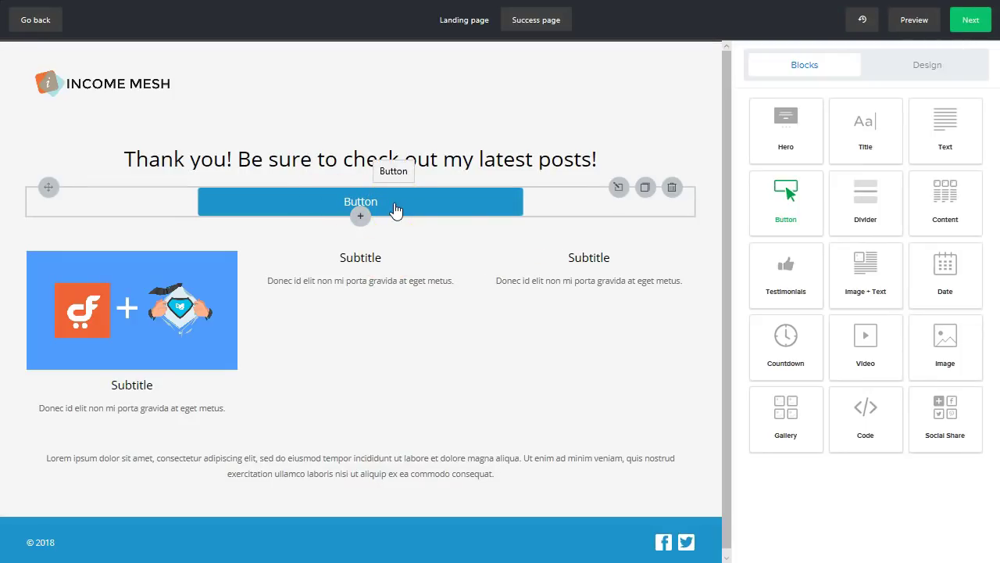
{"action": "left_click_drag", "start_coordinate": [216, 282], "coordinate": [313, 305]}
{"action": "left_click", "coordinate": [850, 26]}
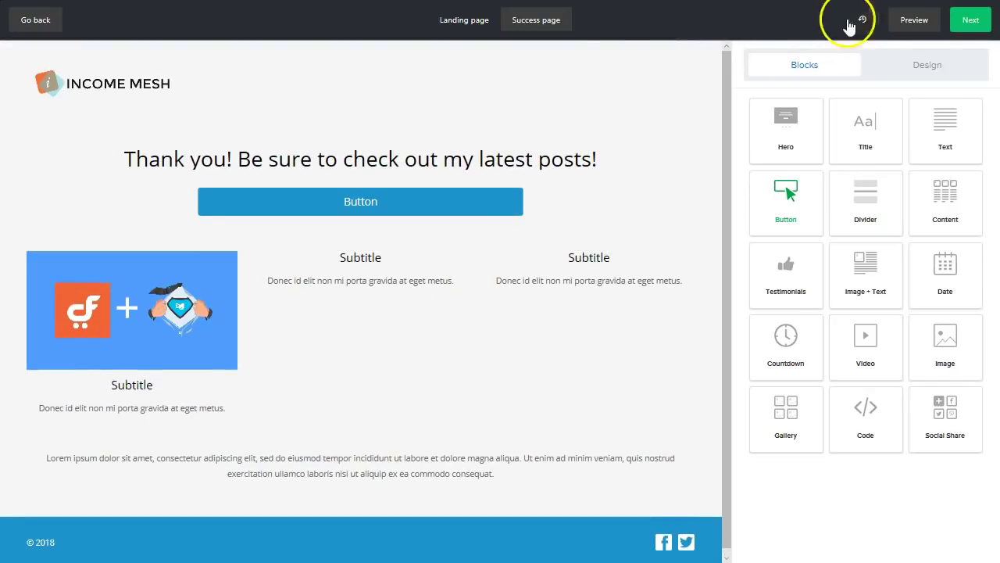
{"action": "left_click", "coordinate": [969, 21]}
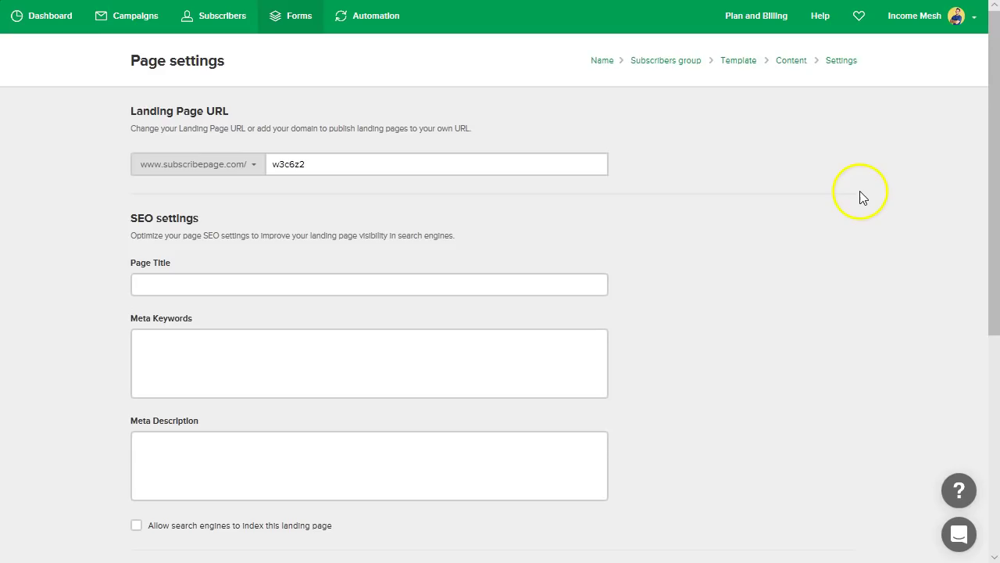
{"action": "left_click", "coordinate": [354, 173]}
{"action": "left_click", "coordinate": [229, 168]}
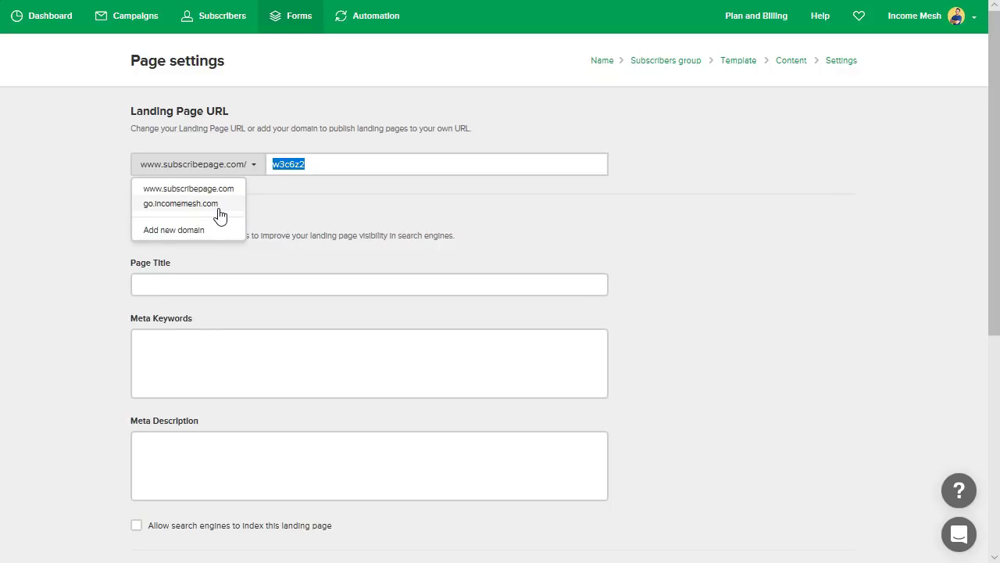
{"action": "left_click", "coordinate": [313, 155]}
{"action": "double_click", "coordinate": [318, 162]}
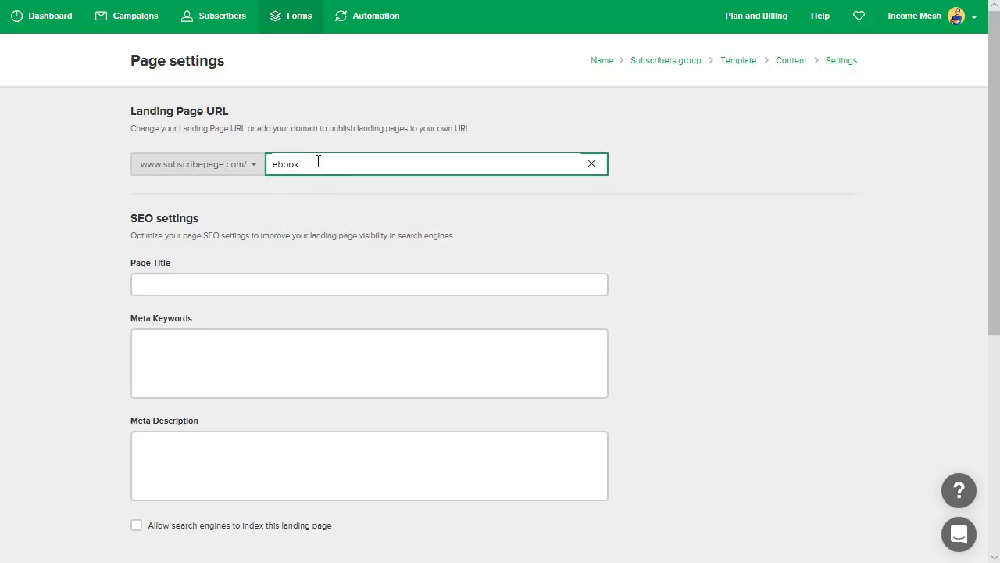
{"action": "left_click", "coordinate": [235, 165]}
{"action": "left_click", "coordinate": [209, 202]}
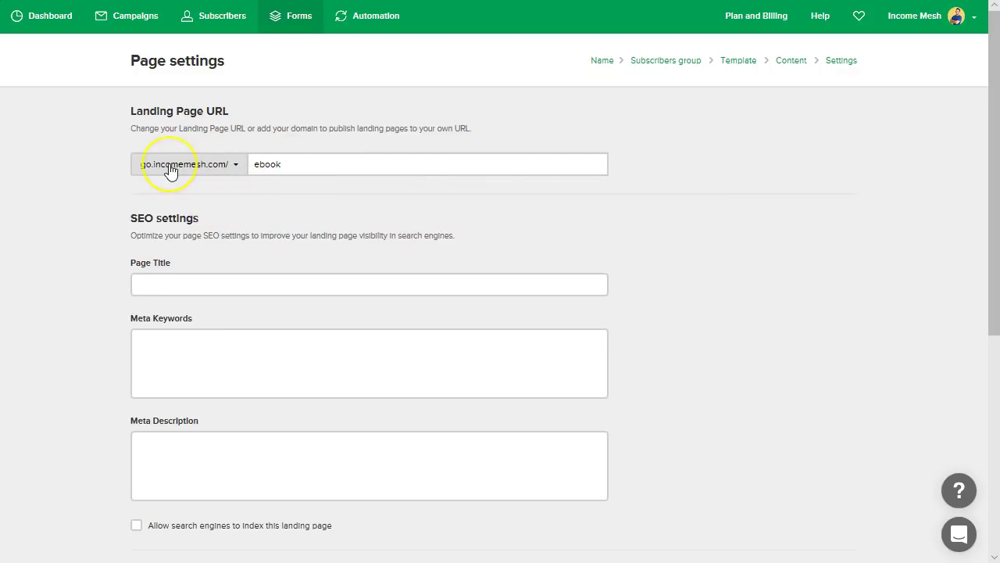
{"action": "left_click", "coordinate": [170, 171]}
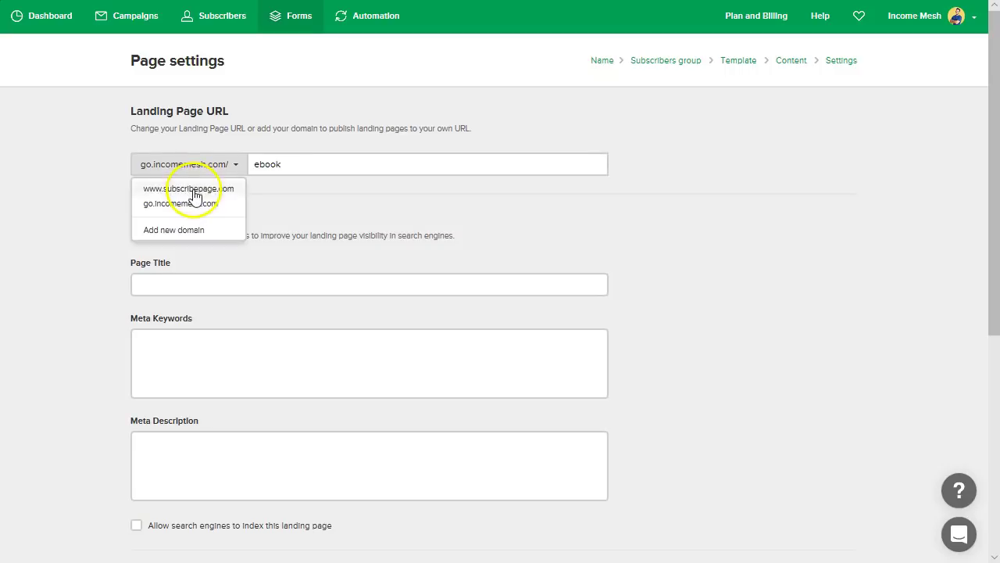
{"action": "left_click", "coordinate": [195, 189]}
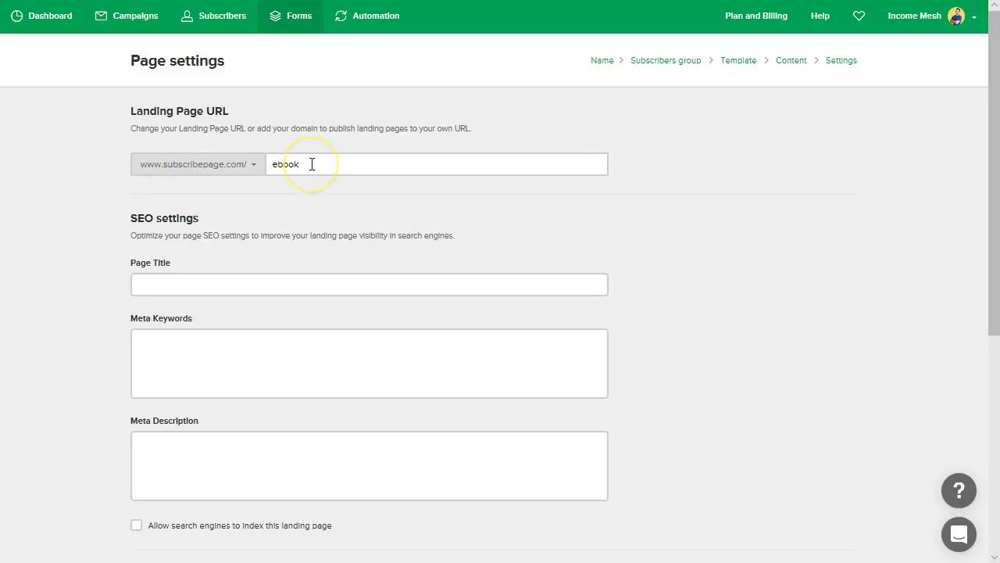
- Set the URL slug to ebook-for-gutenberg and save the page settings
{"action": "left_click", "coordinate": [352, 168]}
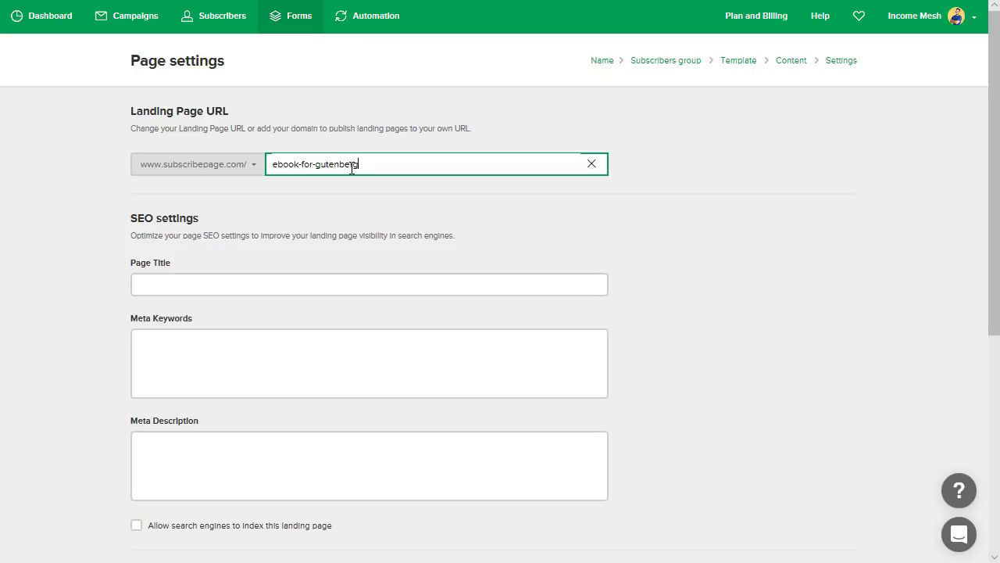
{"action": "left_click", "coordinate": [348, 202]}
{"action": "scroll", "coordinate": [348, 202], "scroll_direction": "down", "scroll_amount": 1}
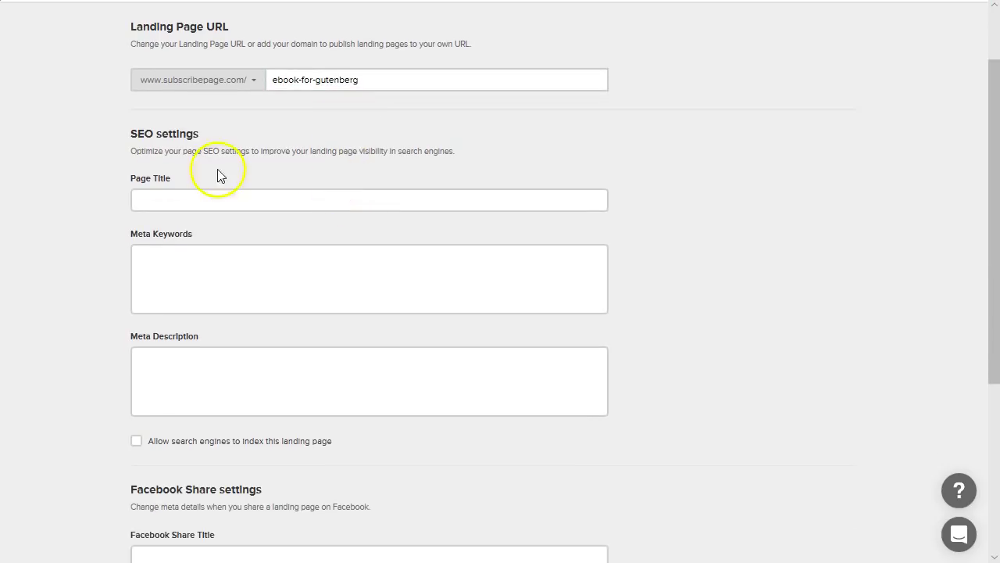
{"action": "scroll", "coordinate": [224, 156], "scroll_direction": "down", "scroll_amount": 4}
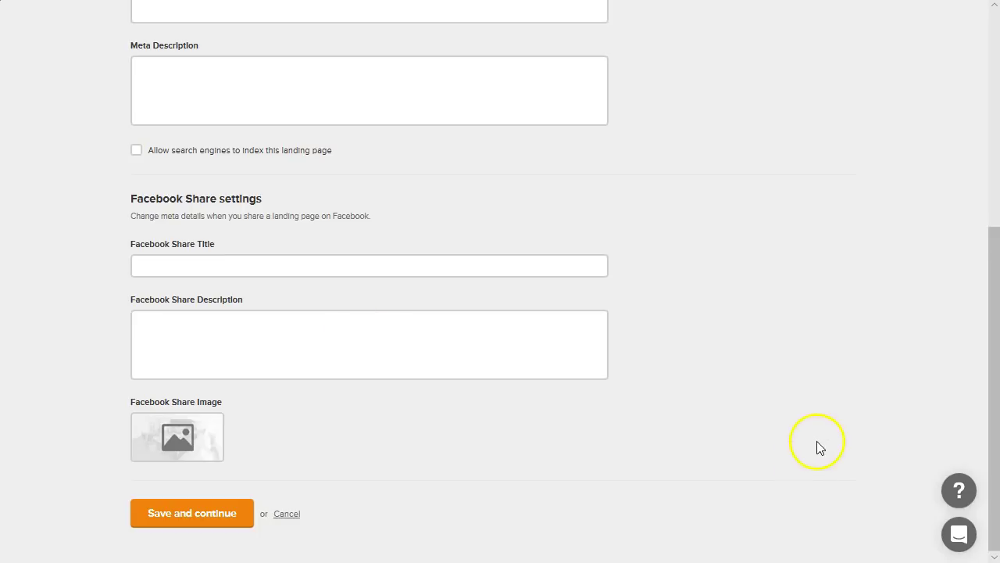
{"action": "scroll", "coordinate": [812, 446], "scroll_direction": "up", "scroll_amount": 5}
{"action": "scroll", "coordinate": [809, 437], "scroll_direction": "down", "scroll_amount": 5}
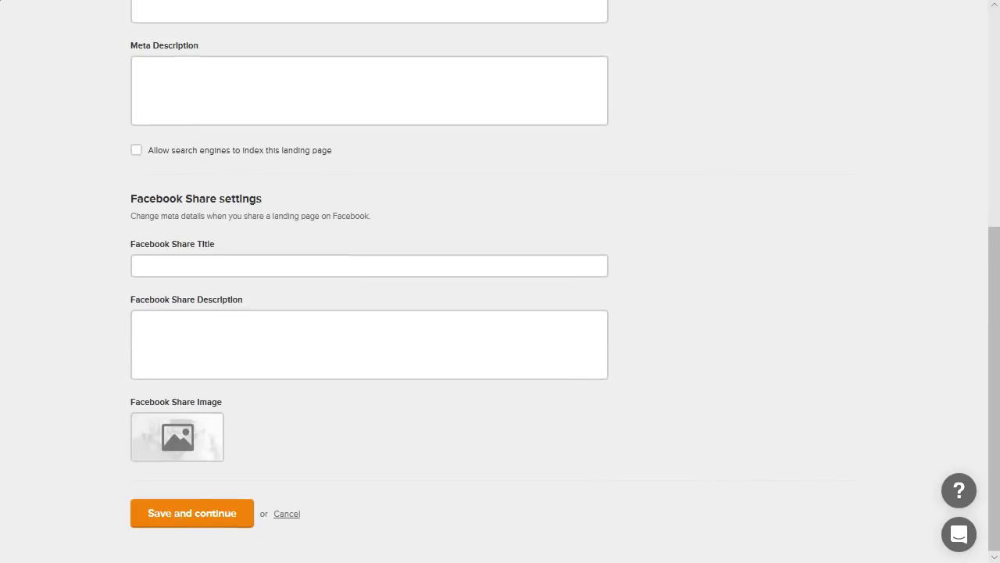
{"action": "left_click", "coordinate": [199, 519]}
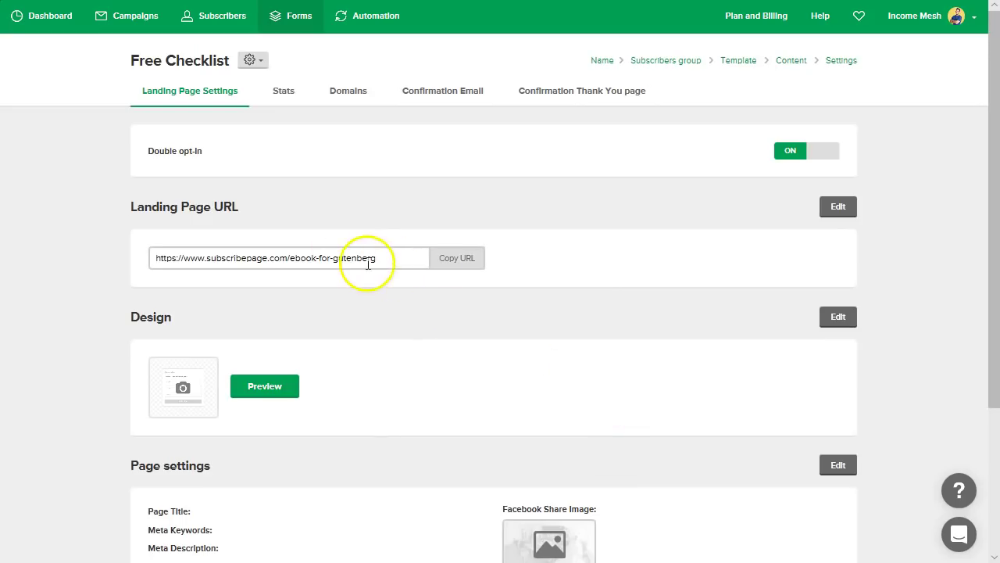
- Load the copied ebook-for-gutenberg URL in a new tab, scroll through it, then return to settings
{"action": "left_click", "coordinate": [456, 260]}
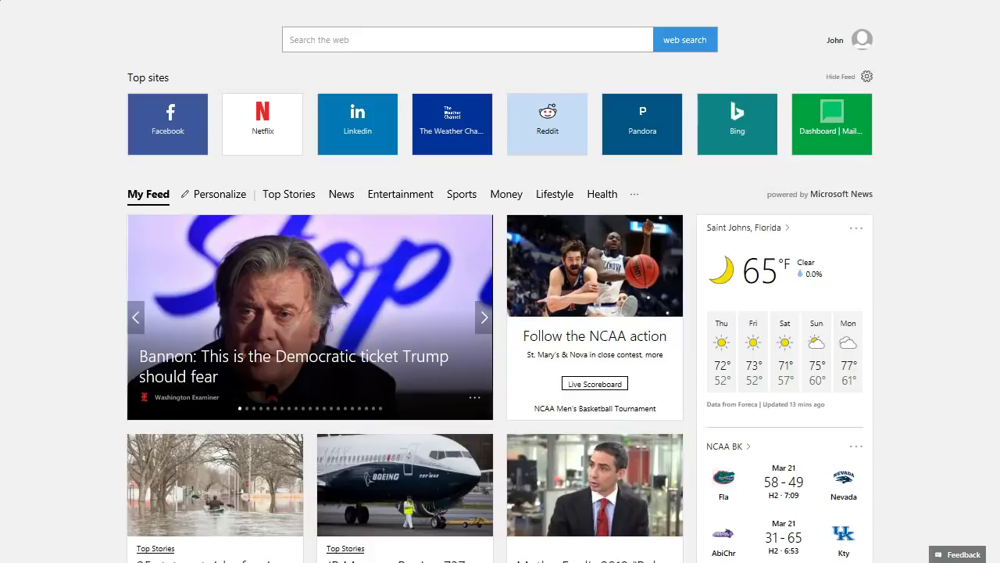
{"action": "key", "text": "ctrl+v"}
{"action": "key", "text": "Return"}
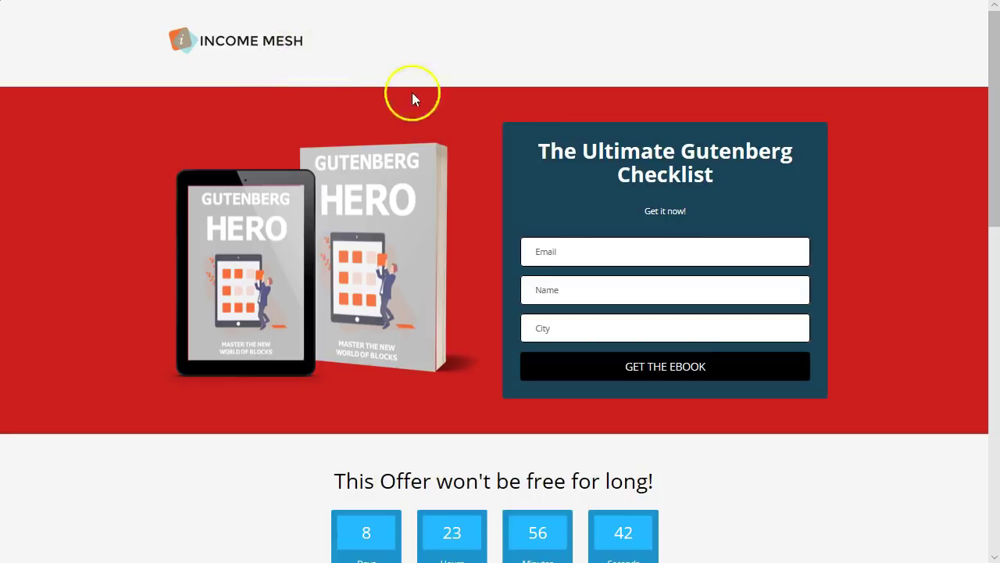
{"action": "scroll", "coordinate": [634, 240], "scroll_direction": "down", "scroll_amount": 3}
{"action": "scroll", "coordinate": [634, 243], "scroll_direction": "down", "scroll_amount": 6}
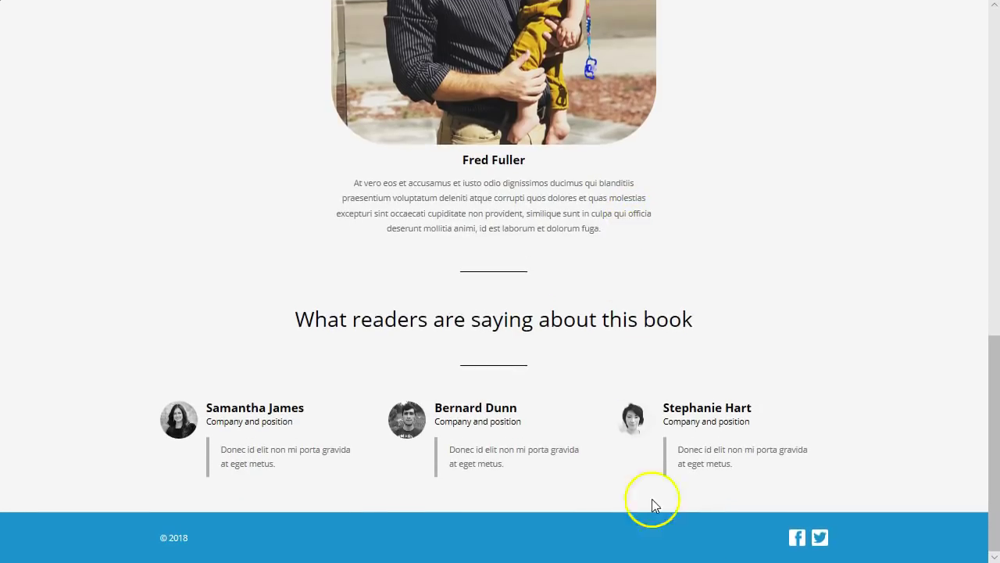
{"action": "scroll", "coordinate": [723, 545], "scroll_direction": "up", "scroll_amount": 10}
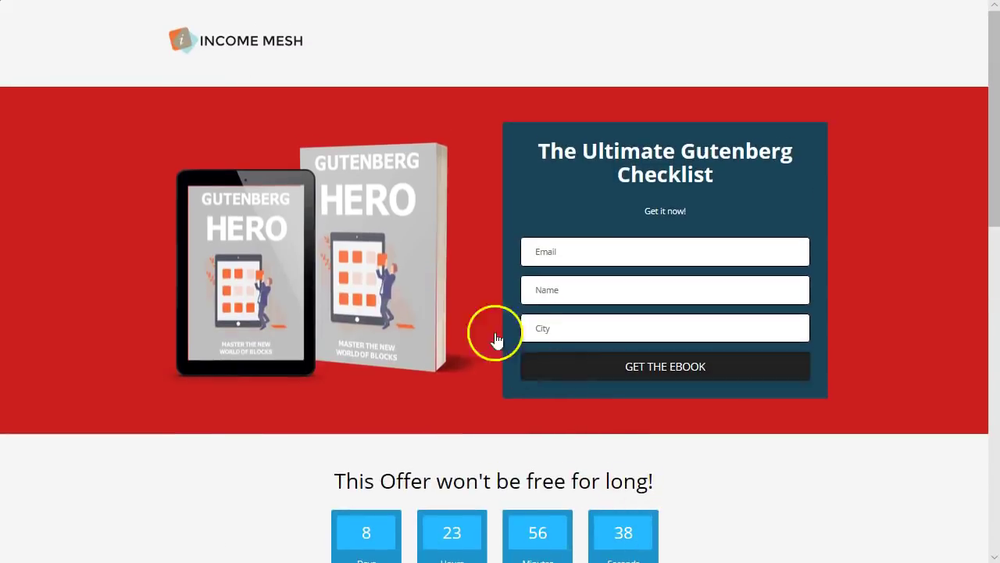
{"action": "key", "text": "ctrl+w"}
{"action": "left_click", "coordinate": [755, 313]}
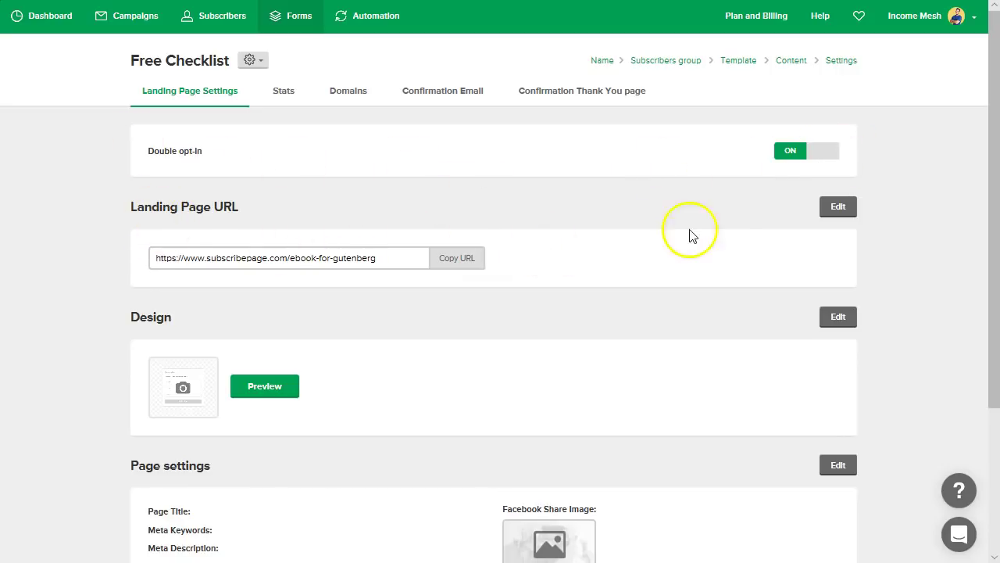
{"action": "scroll", "coordinate": [552, 313], "scroll_direction": "down", "scroll_amount": 1}
{"action": "scroll", "coordinate": [551, 313], "scroll_direction": "up", "scroll_amount": 1}
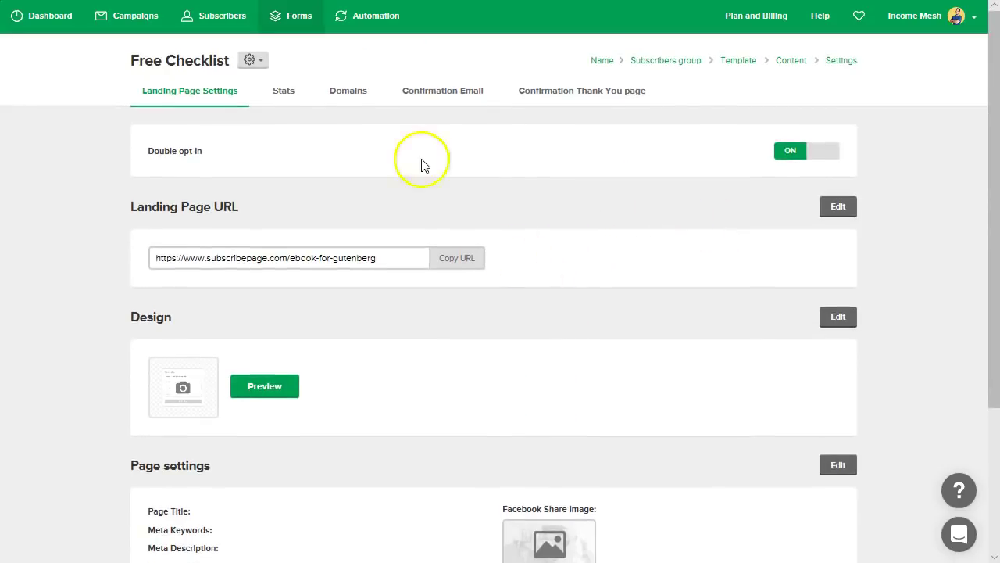
{"action": "left_click", "coordinate": [787, 152]}
{"action": "left_click", "coordinate": [827, 151]}
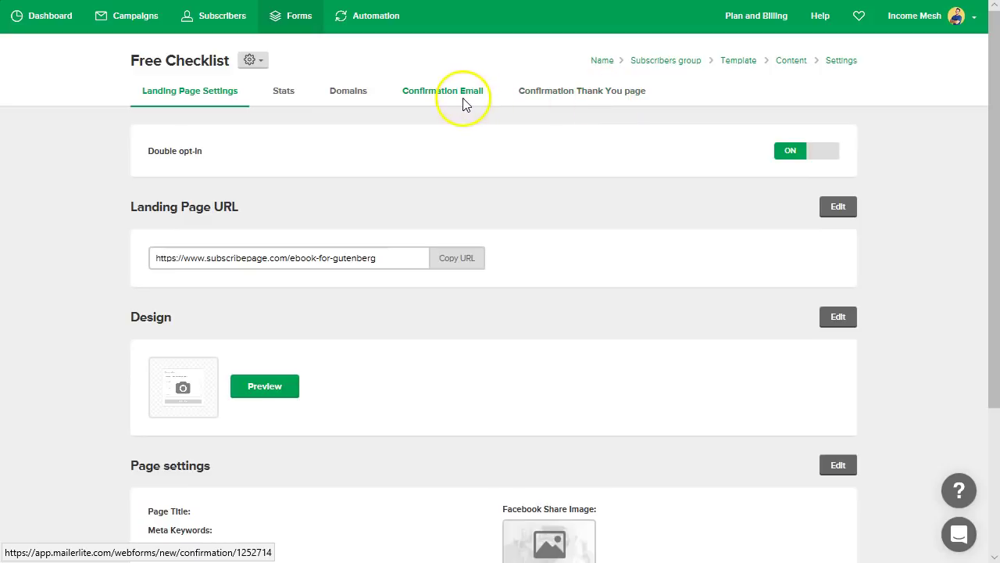
{"action": "left_click", "coordinate": [464, 104]}
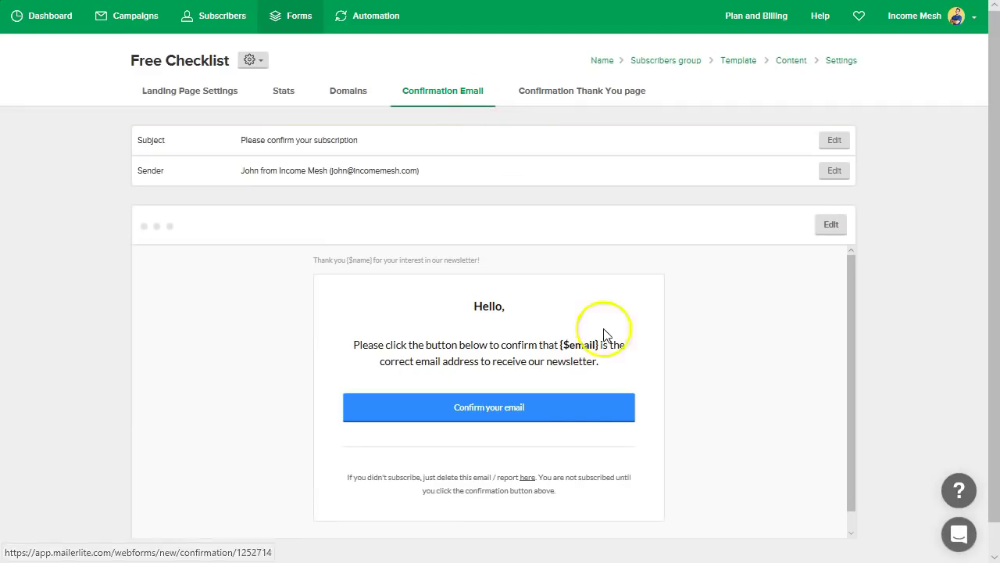
{"action": "scroll", "coordinate": [563, 375], "scroll_direction": "down", "scroll_amount": 1}
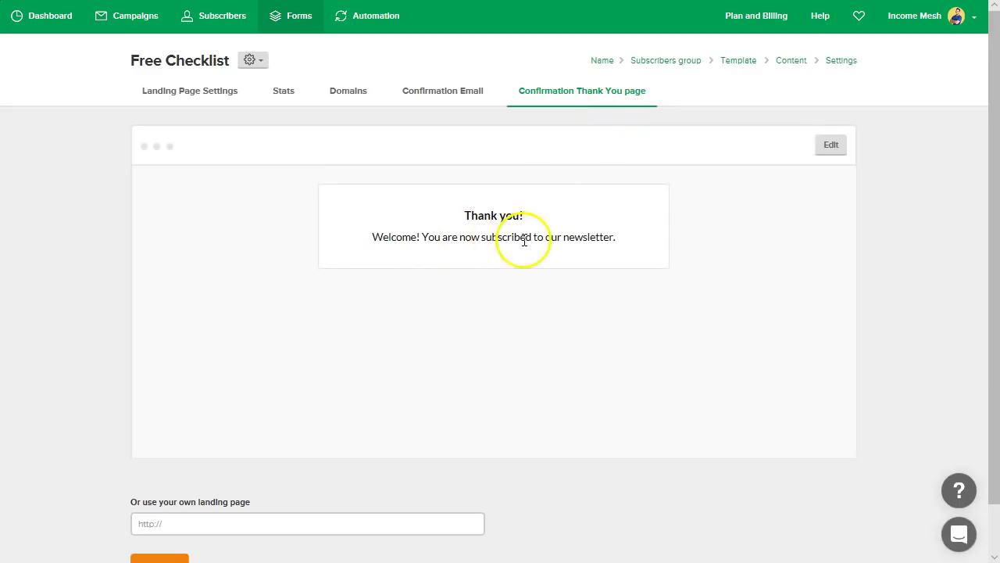
{"action": "scroll", "coordinate": [469, 281], "scroll_direction": "down", "scroll_amount": 1}
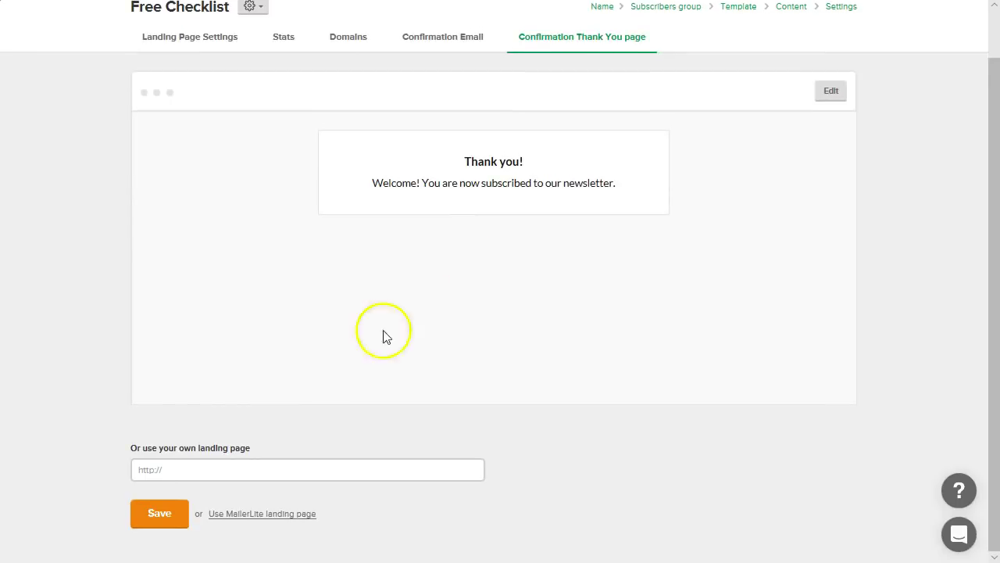
{"action": "left_click", "coordinate": [252, 469]}
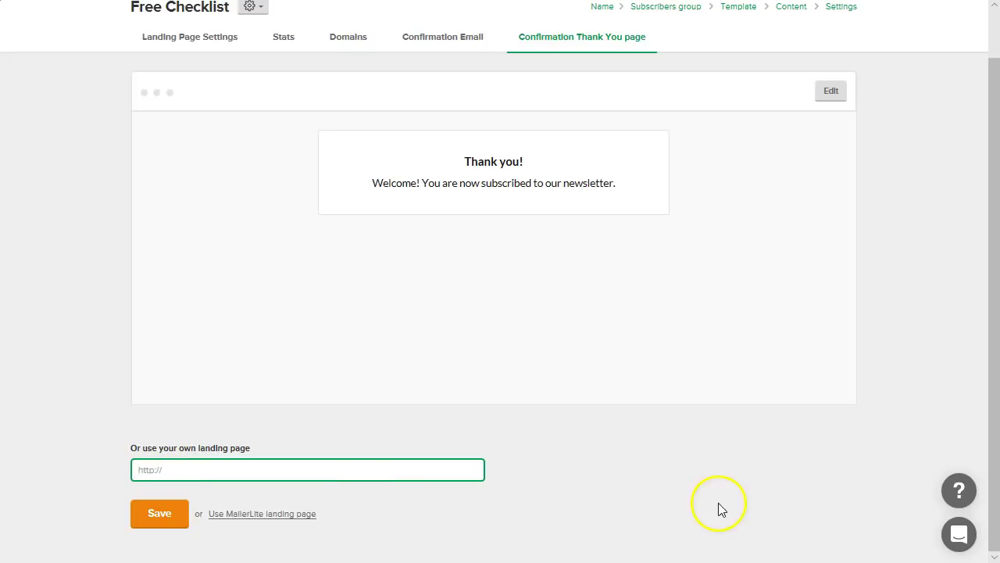
{"action": "scroll", "coordinate": [720, 492], "scroll_direction": "up", "scroll_amount": 1}
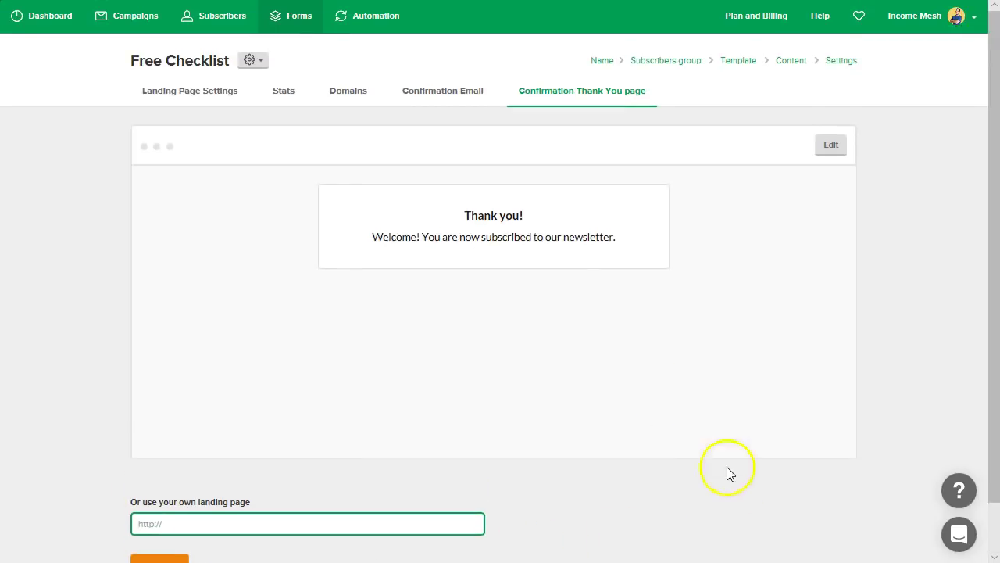
{"action": "left_click", "coordinate": [185, 97]}
{"action": "scroll", "coordinate": [131, 346], "scroll_direction": "down", "scroll_amount": 5}
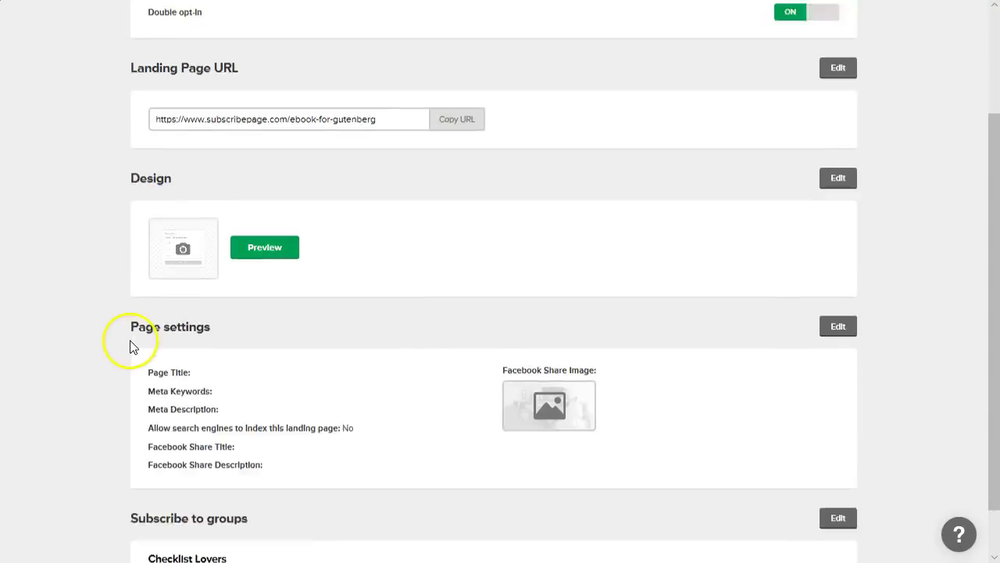
{"action": "scroll", "coordinate": [131, 346], "scroll_direction": "down", "scroll_amount": 1}
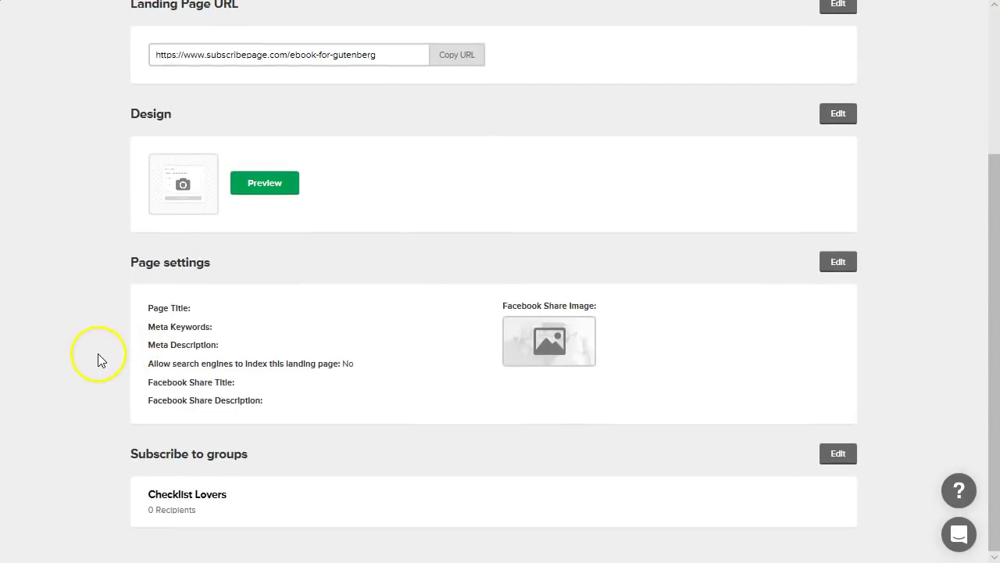
{"action": "scroll", "coordinate": [98, 353], "scroll_direction": "up", "scroll_amount": 3}
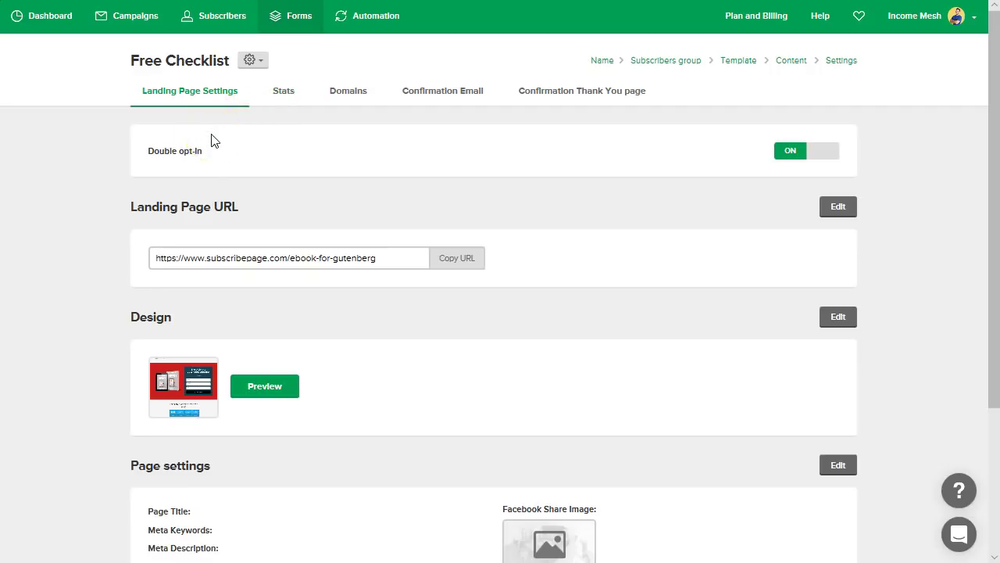
- Go to MailerLite's Forms section and move past the popup forms to the Embedded Forms list
{"action": "left_click", "coordinate": [306, 25]}
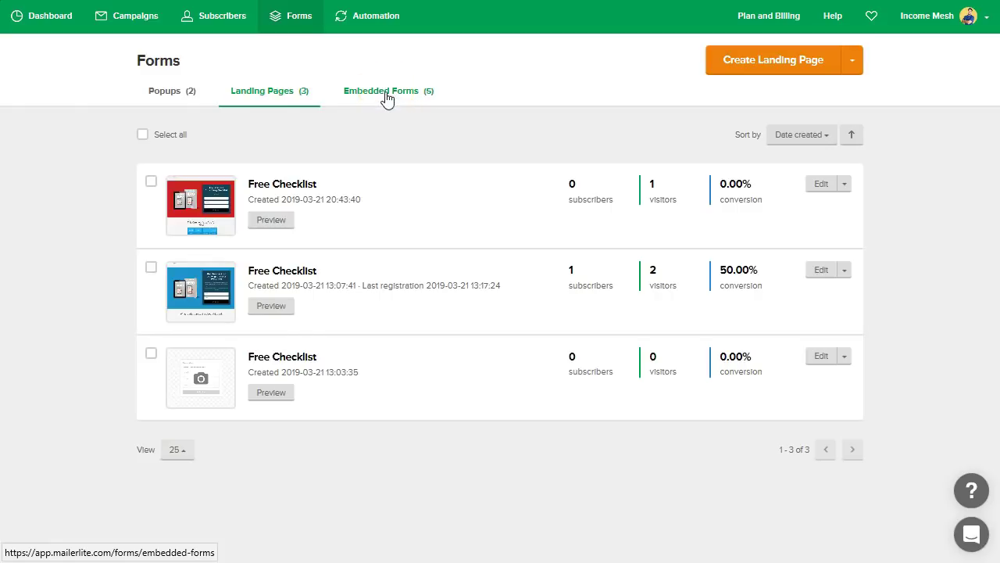
{"action": "left_click", "coordinate": [162, 97]}
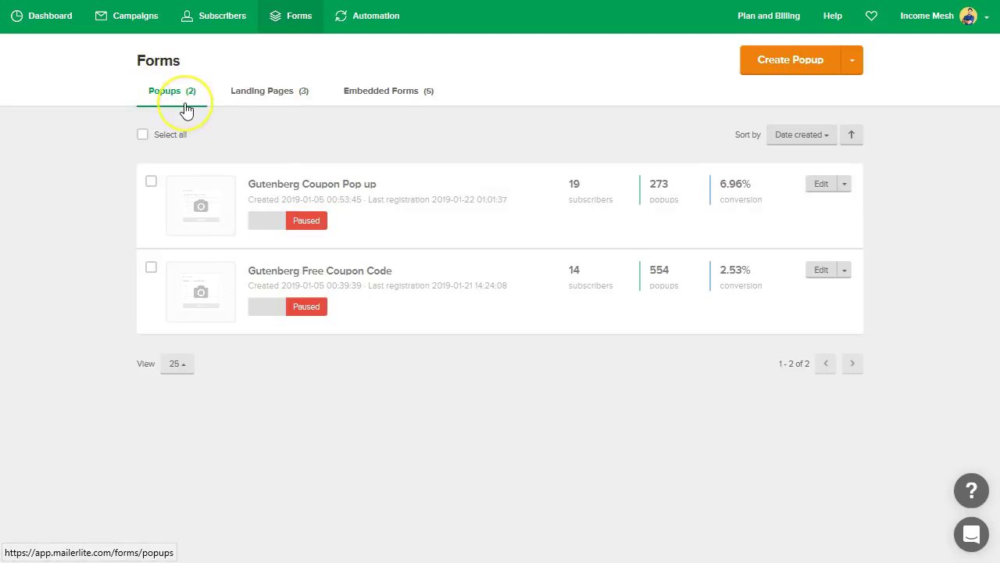
{"action": "left_click", "coordinate": [383, 100]}
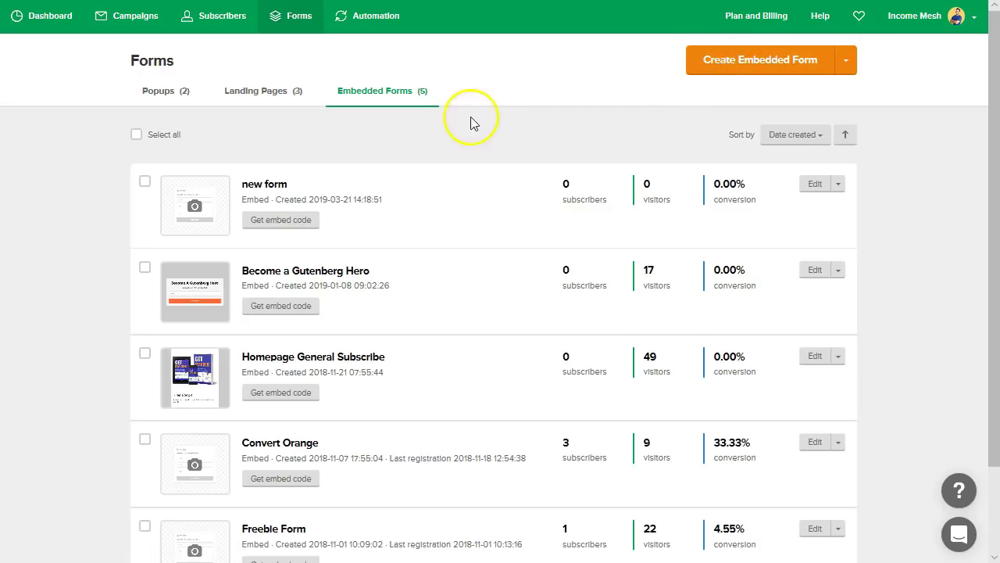
- Create a new embedded form named 'ebook checklist' and continue to the group selection
{"action": "left_click", "coordinate": [759, 62]}
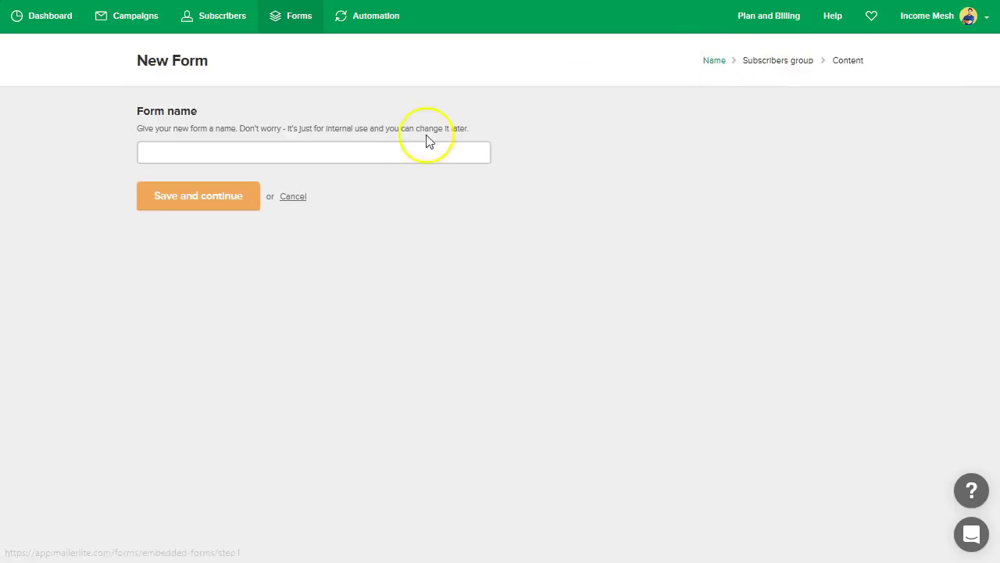
{"action": "left_click", "coordinate": [365, 145]}
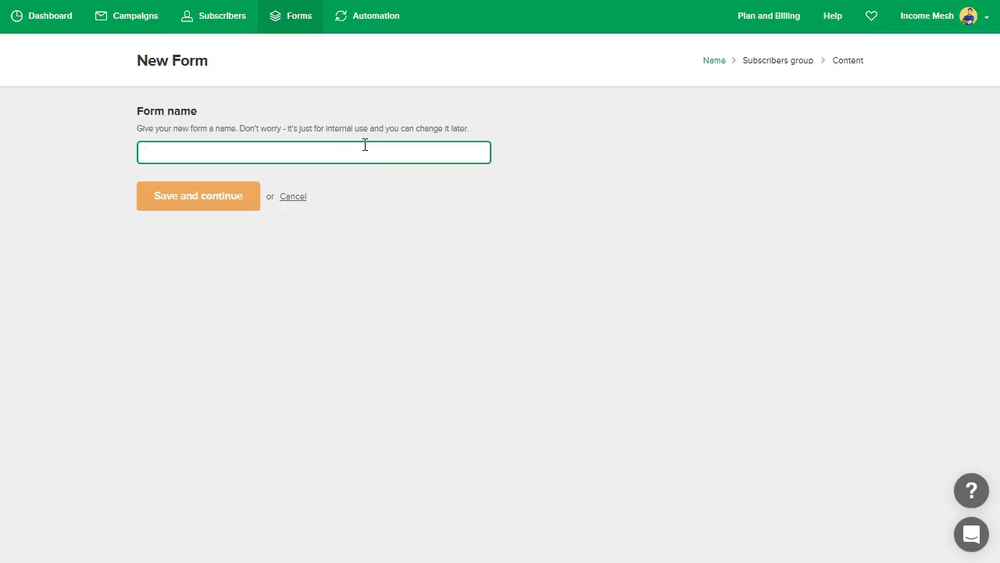
{"action": "type", "text": "ebook checklist"}
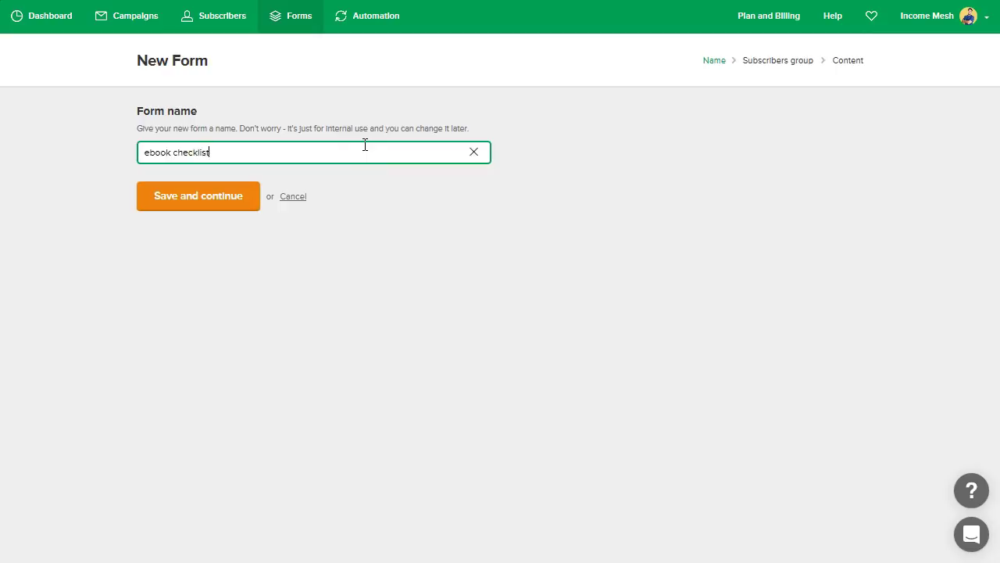
{"action": "left_click", "coordinate": [209, 202]}
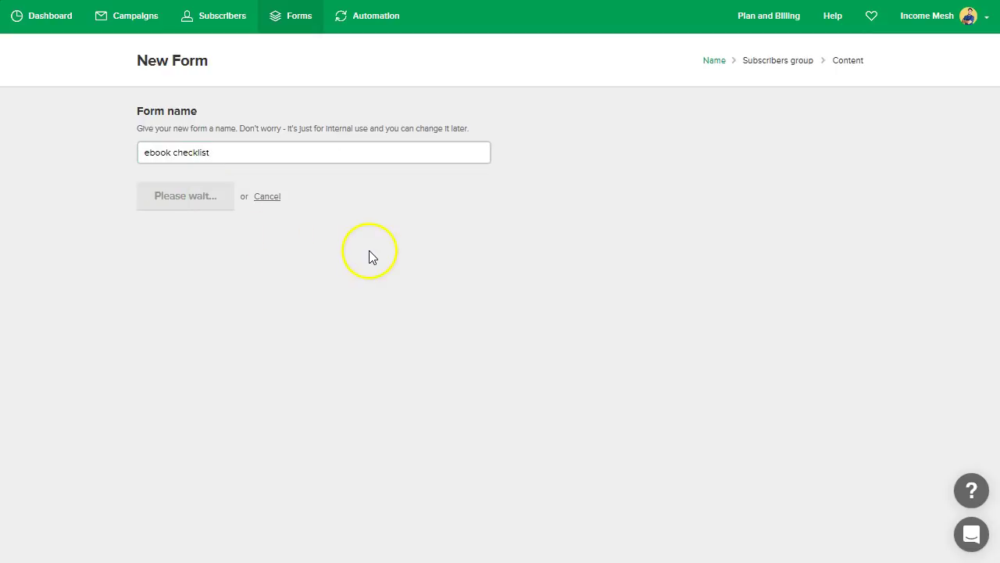
{"action": "scroll", "coordinate": [344, 258], "scroll_direction": "down", "scroll_amount": 1}
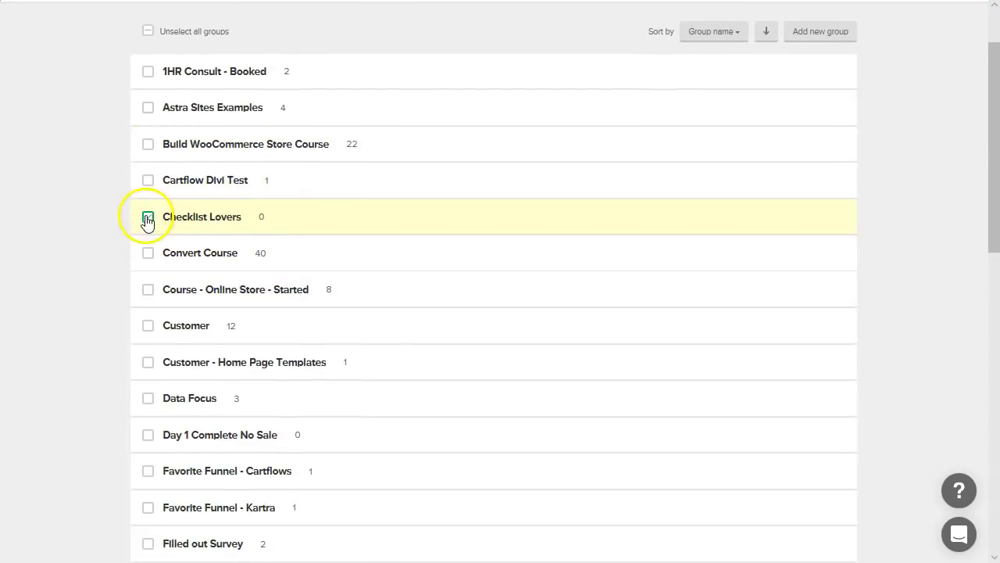
{"action": "scroll", "coordinate": [94, 235], "scroll_direction": "down", "scroll_amount": 10}
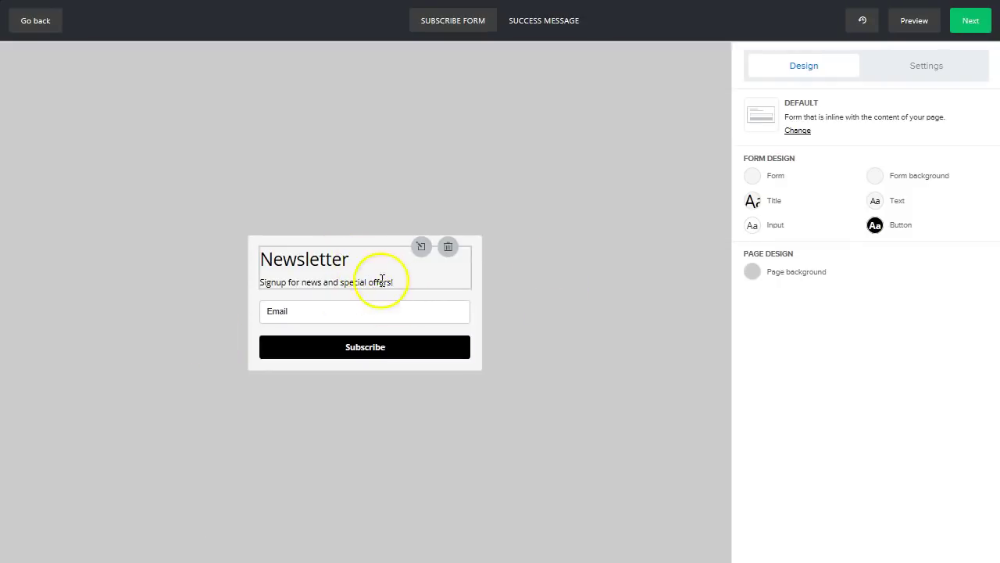
- Apply the Card layout with a 900 x 300 header image and open that image's settings
{"action": "left_click", "coordinate": [798, 130]}
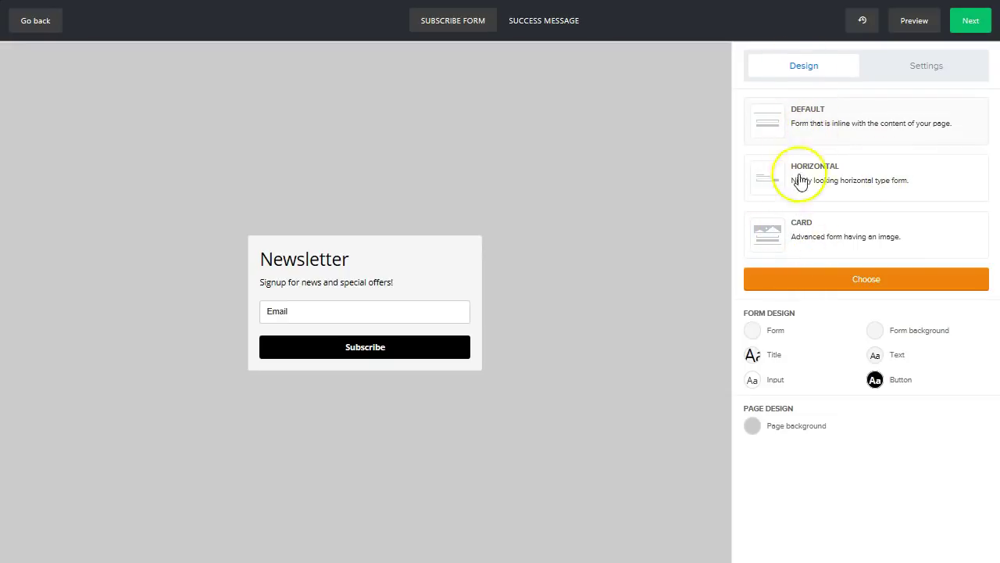
{"action": "left_click", "coordinate": [801, 226]}
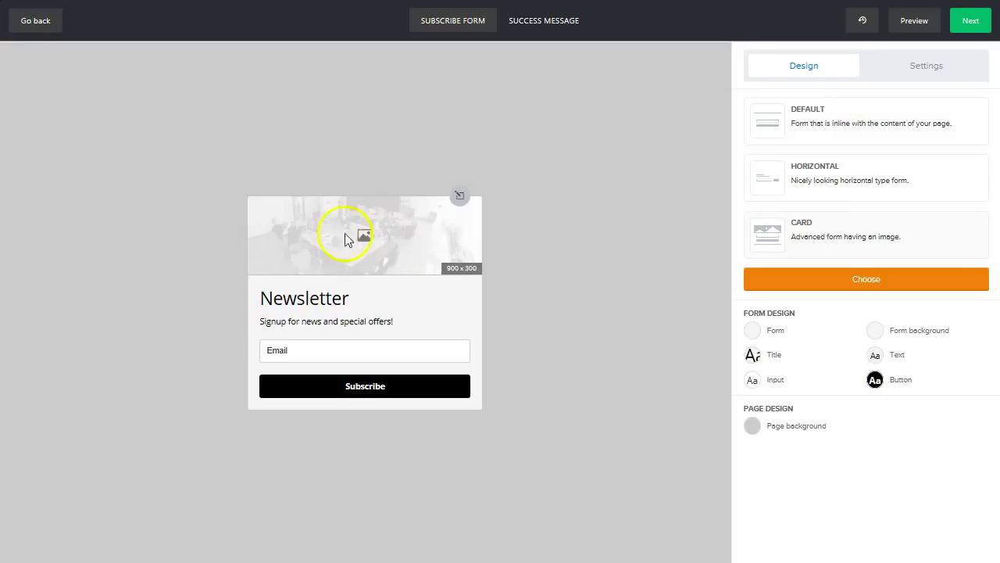
{"action": "left_click", "coordinate": [828, 278]}
{"action": "mouse_move", "coordinate": [457, 227]}
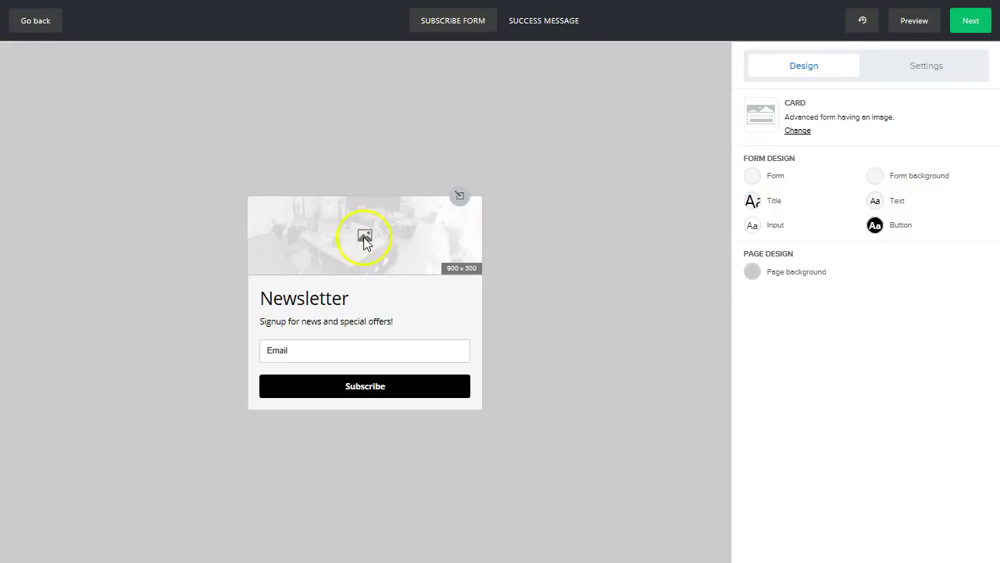
{"action": "left_click", "coordinate": [364, 242]}
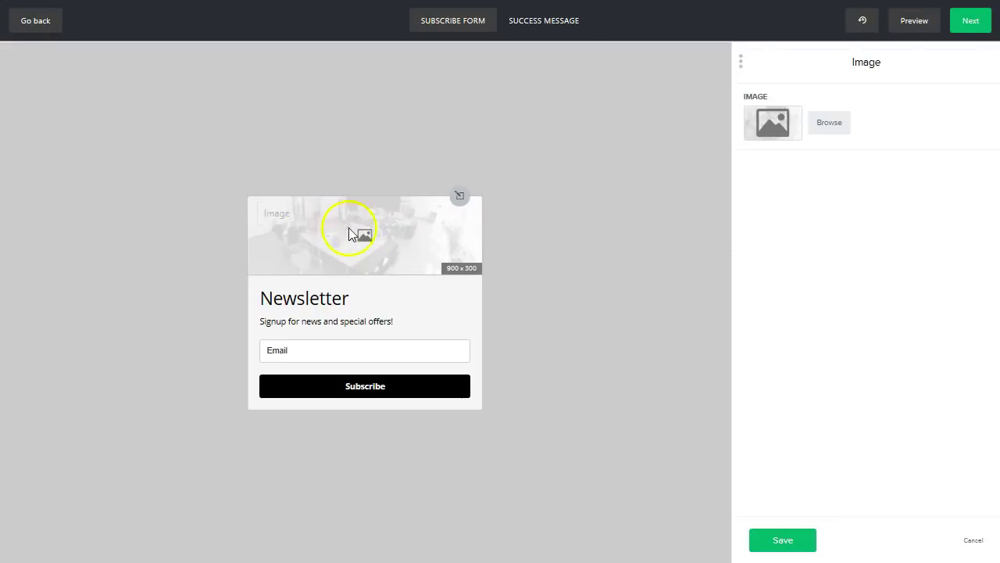
- Set the card header to the first image in the File manager library
{"action": "left_click", "coordinate": [832, 125]}
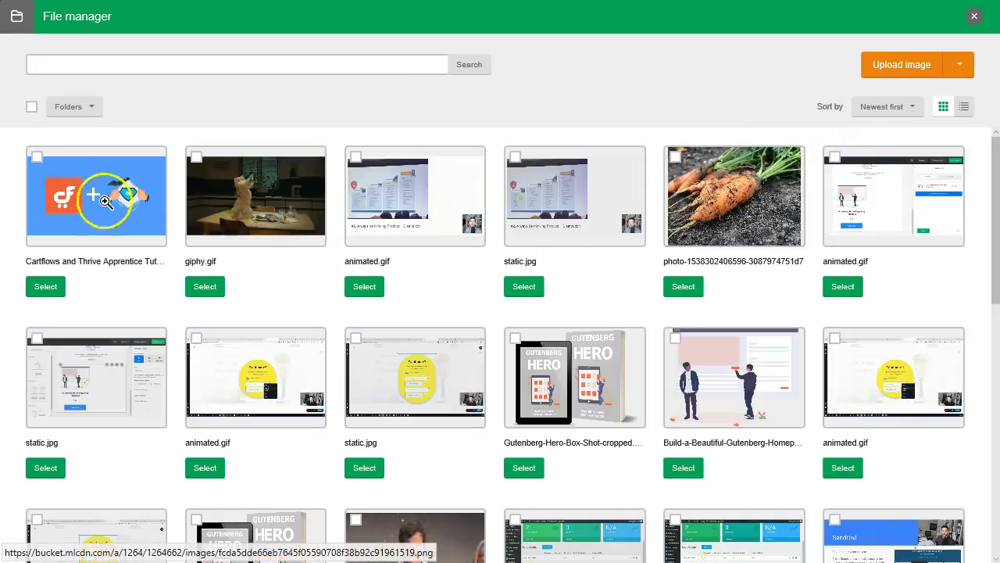
{"action": "left_click", "coordinate": [37, 156]}
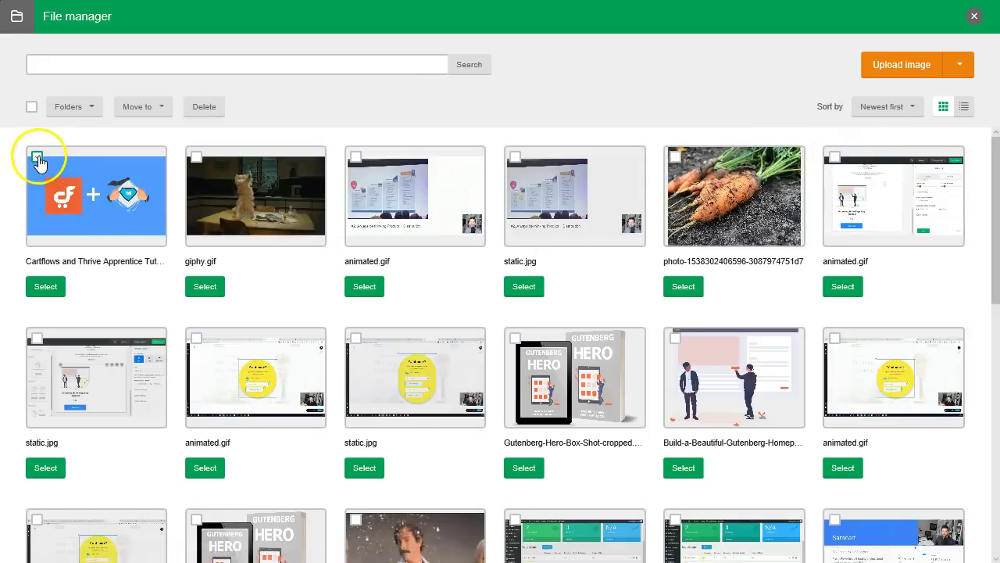
{"action": "left_click", "coordinate": [49, 286]}
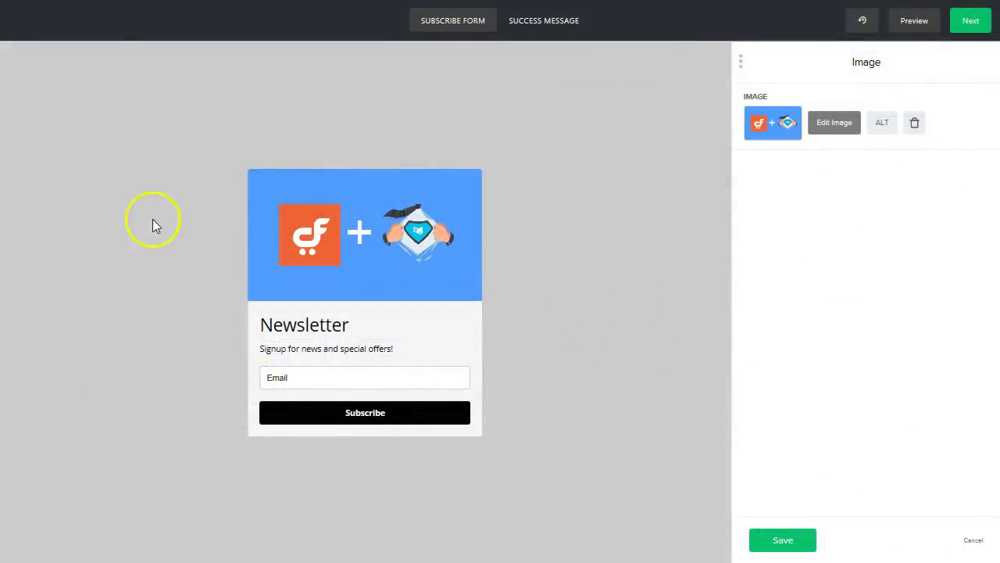
- Edit the form's title and description block and save it
{"action": "left_click", "coordinate": [309, 327]}
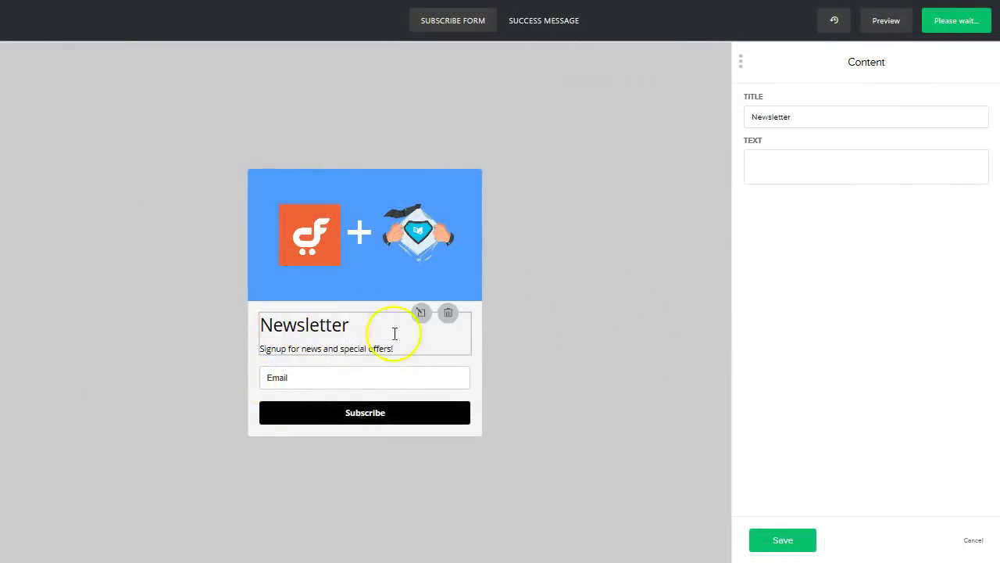
{"action": "left_click", "coordinate": [901, 229]}
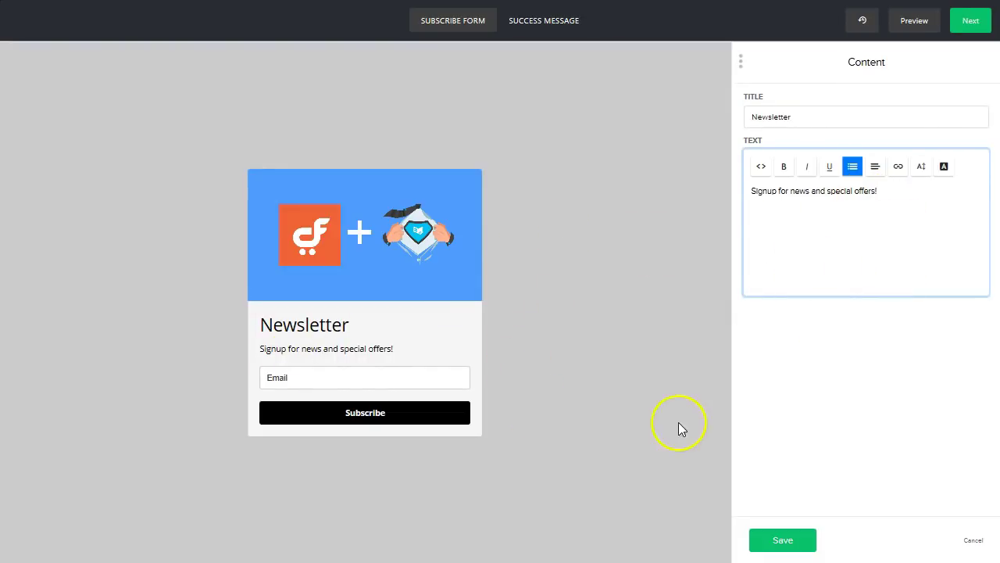
{"action": "left_click", "coordinate": [805, 541]}
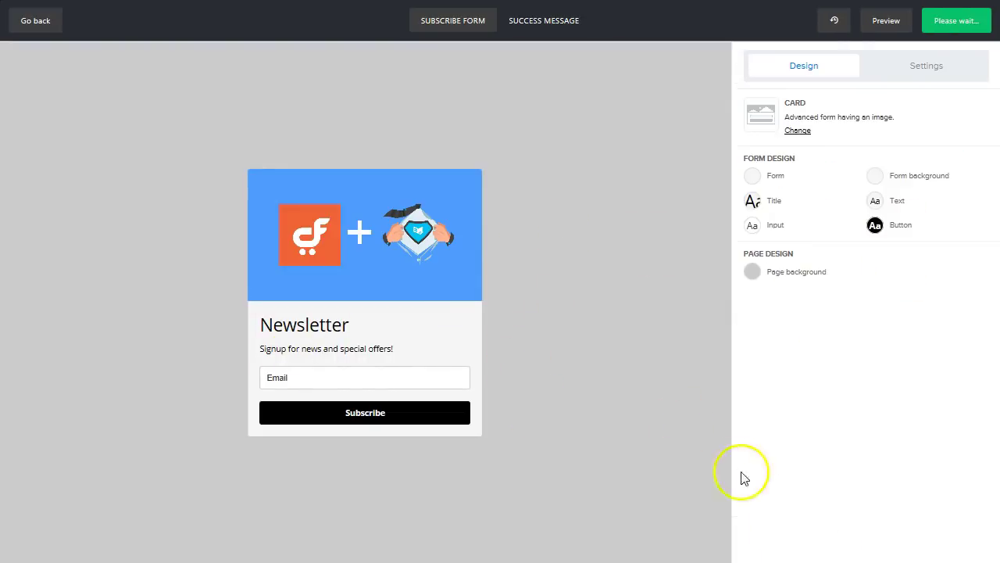
- Add a Name field, move it above Email, and save the signup fields
{"action": "left_click", "coordinate": [311, 379]}
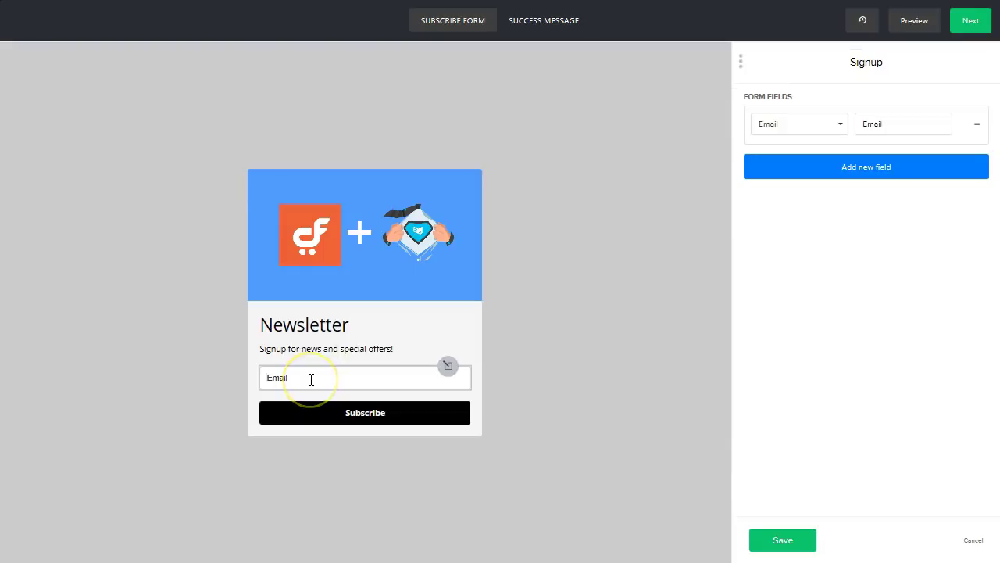
{"action": "left_click", "coordinate": [886, 173]}
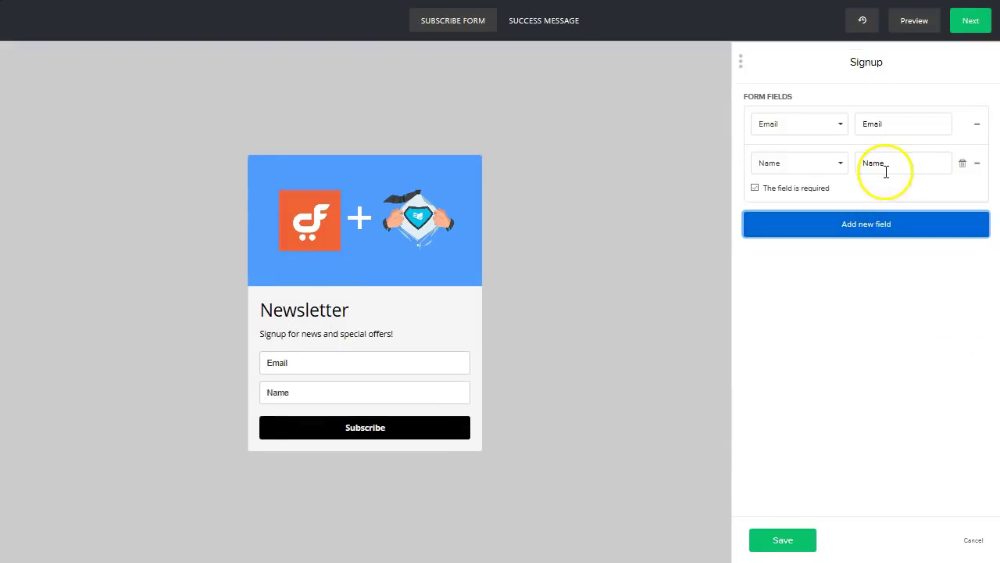
{"action": "left_click", "coordinate": [820, 163]}
{"action": "scroll", "coordinate": [812, 240], "scroll_direction": "down", "scroll_amount": 2}
{"action": "scroll", "coordinate": [812, 240], "scroll_direction": "up", "scroll_amount": 2}
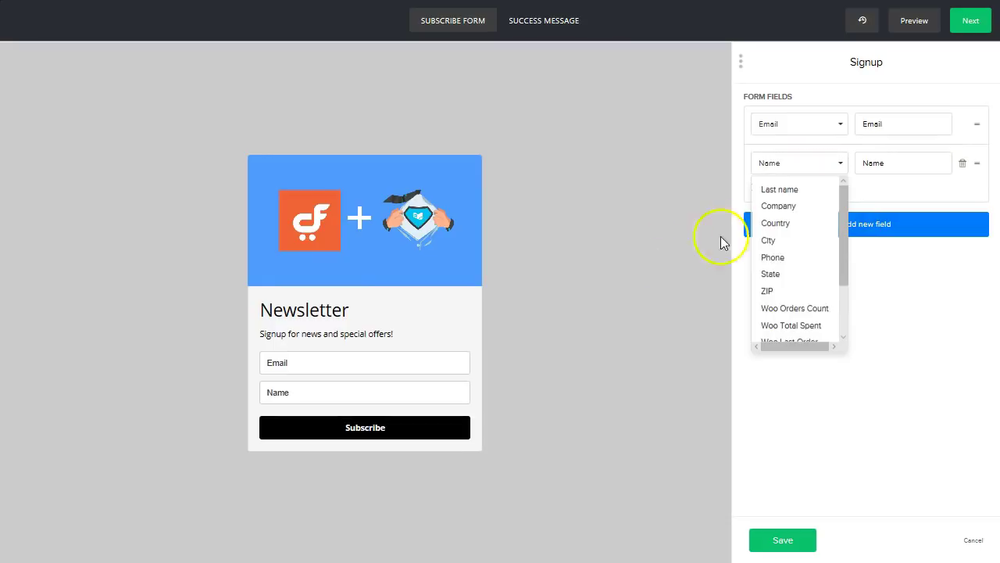
{"action": "left_click", "coordinate": [898, 317]}
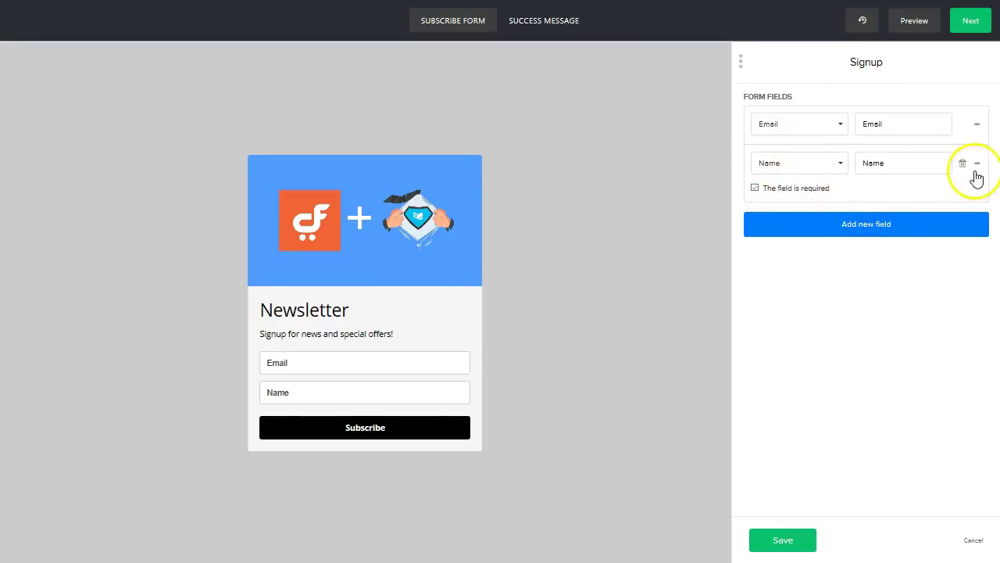
{"action": "left_click_drag", "start_coordinate": [977, 162], "coordinate": [981, 117]}
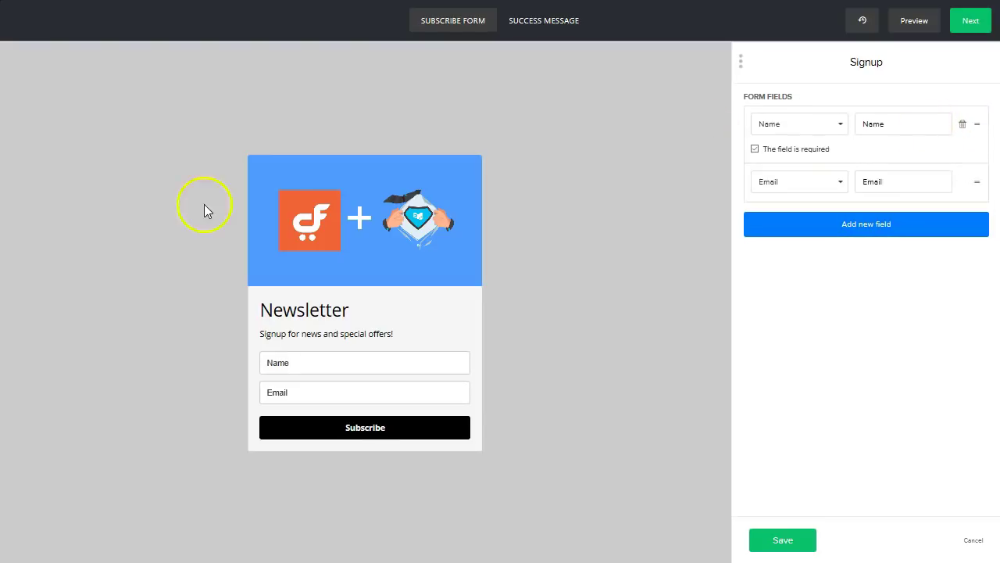
{"action": "left_click", "coordinate": [776, 534]}
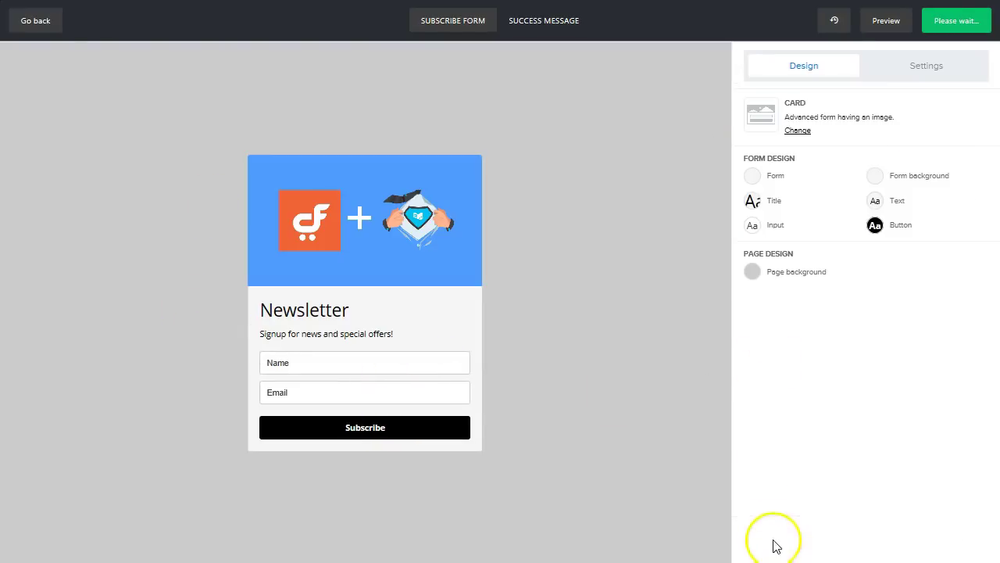
- Edit the Subscribe button's label and save the button settings
{"action": "left_click", "coordinate": [365, 434]}
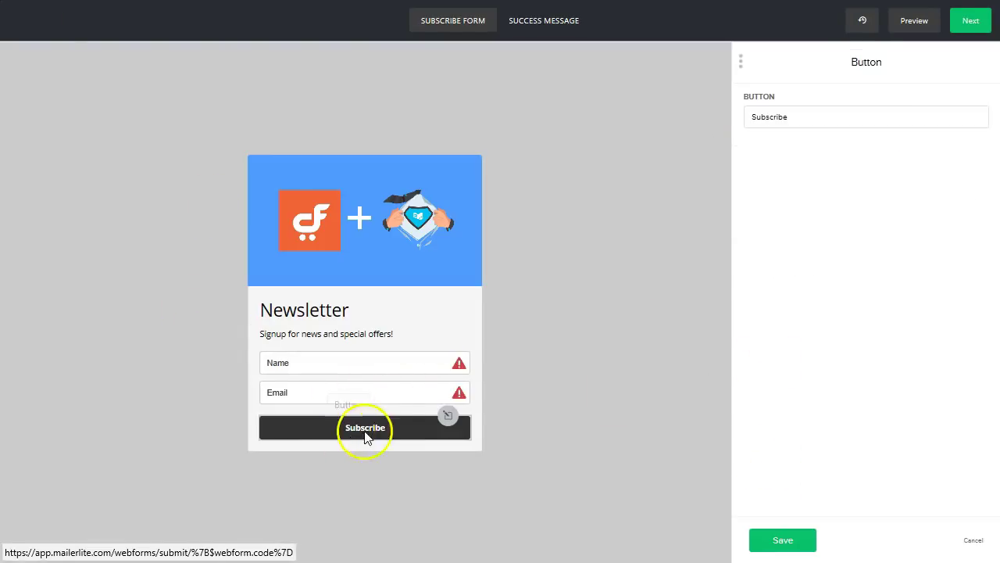
{"action": "left_click", "coordinate": [448, 353]}
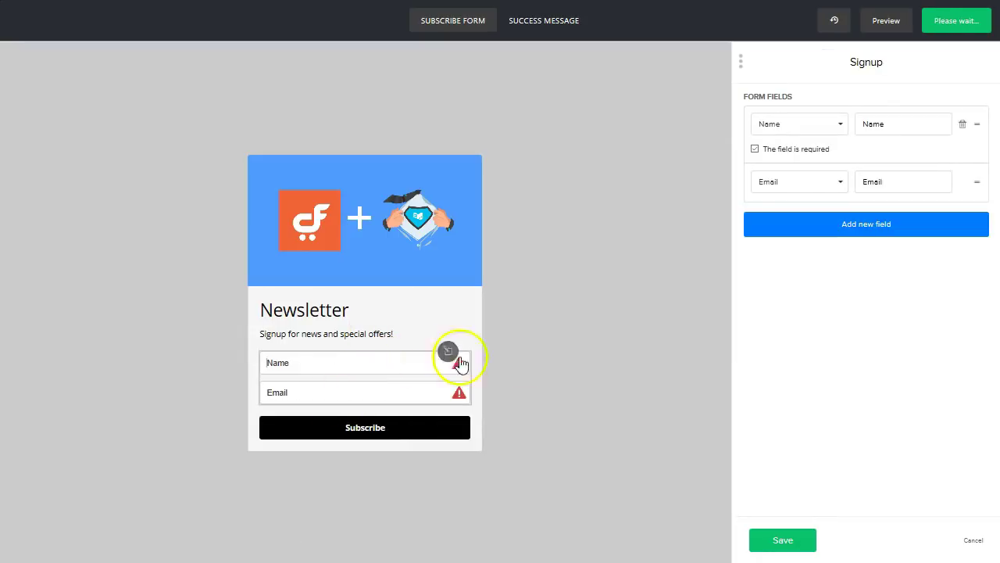
{"action": "left_click", "coordinate": [448, 416]}
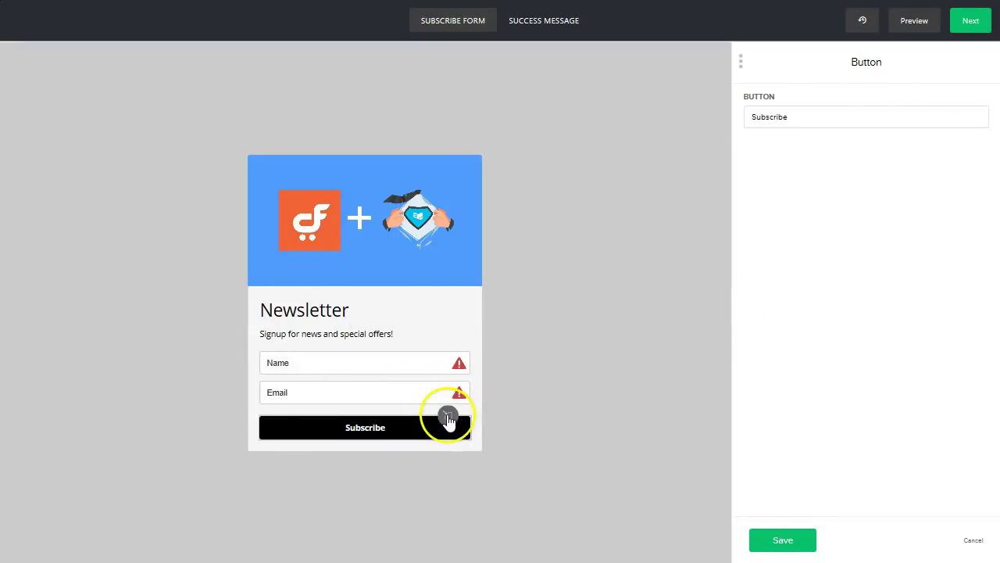
{"action": "left_click", "coordinate": [805, 119]}
{"action": "left_click", "coordinate": [776, 539]}
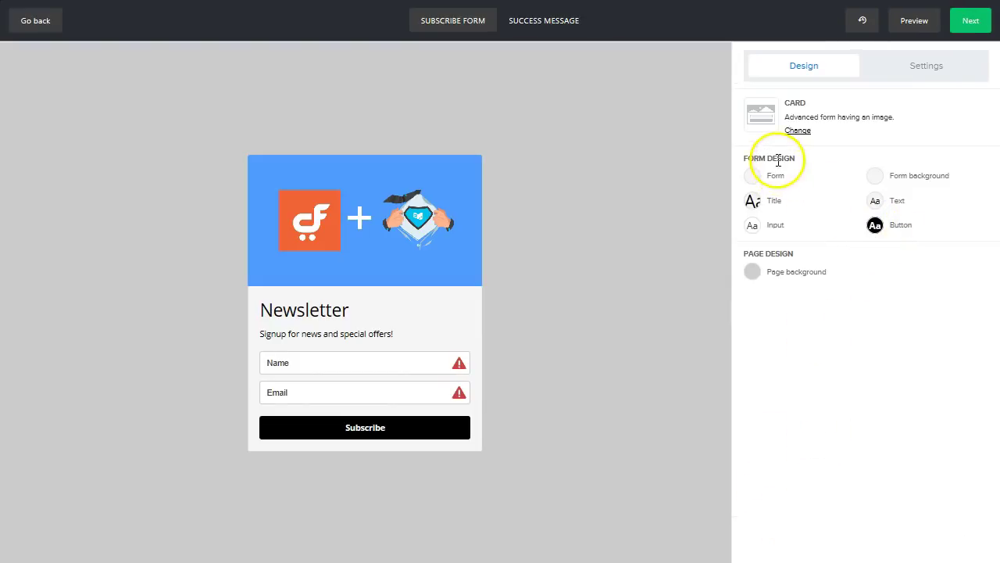
- Set the Subscribe button background to #f01a1a and its hover colour to #9f0a0a
{"action": "left_click", "coordinate": [874, 225]}
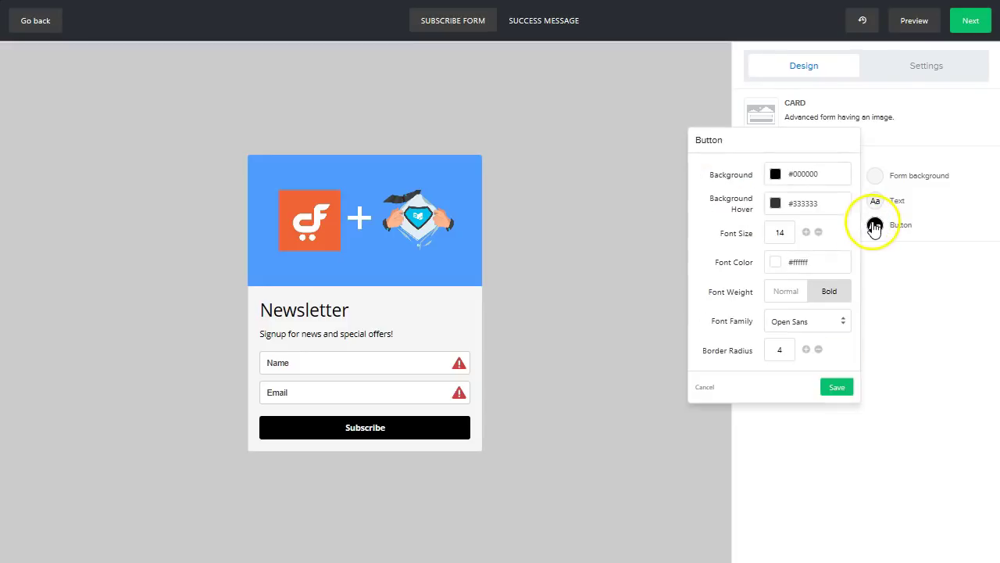
{"action": "left_click", "coordinate": [776, 175]}
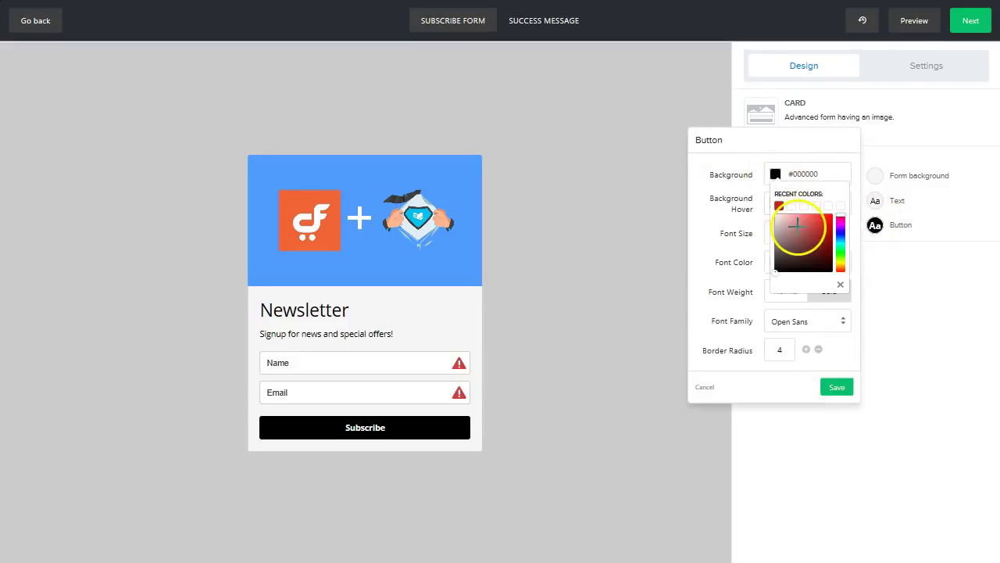
{"action": "left_click", "coordinate": [822, 218]}
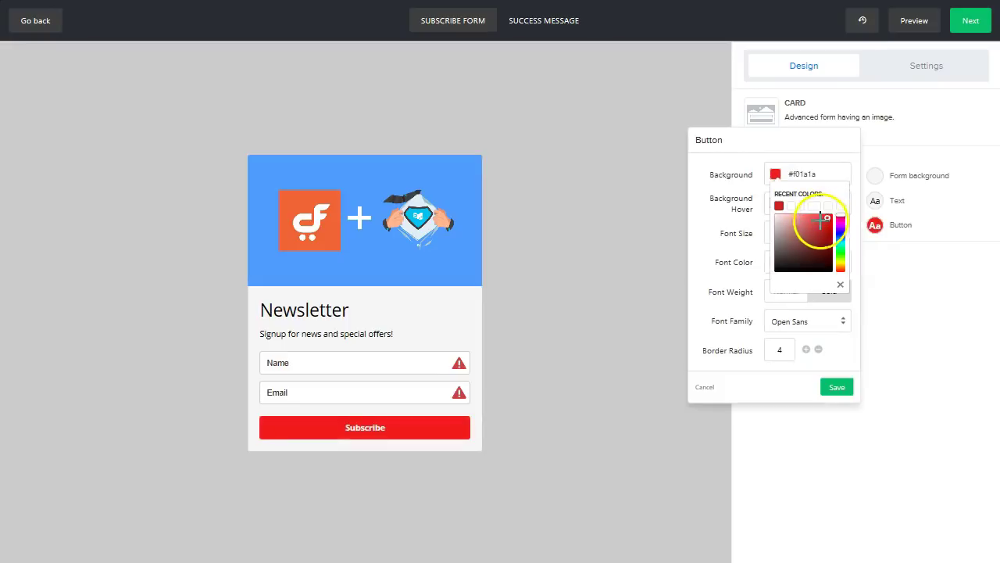
{"action": "left_click", "coordinate": [889, 291]}
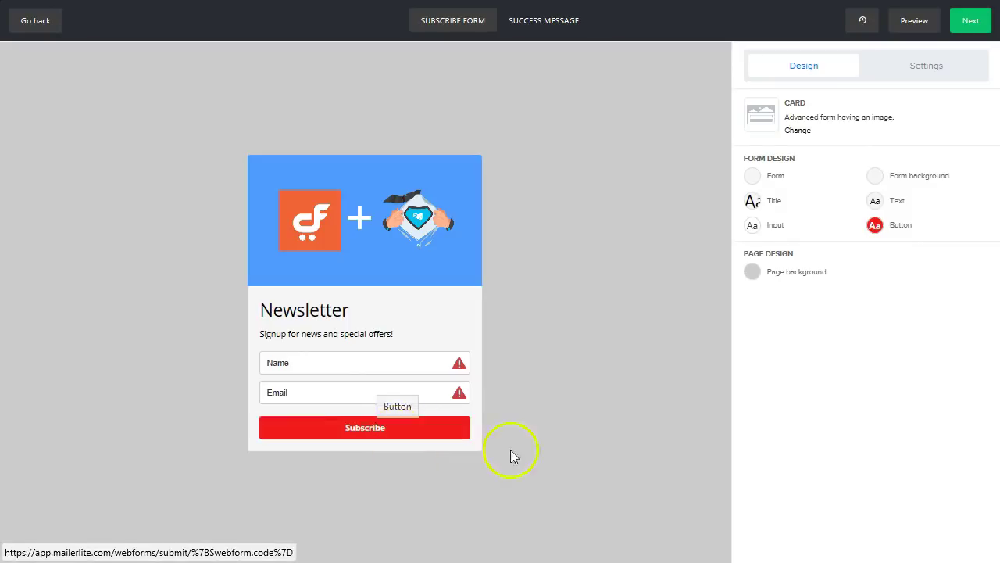
{"action": "left_click", "coordinate": [875, 225]}
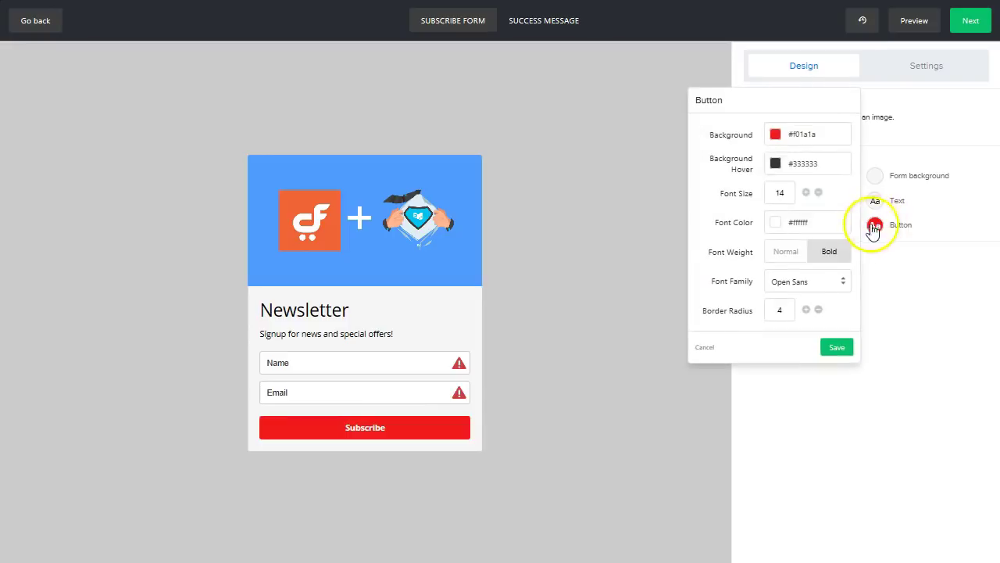
{"action": "left_click", "coordinate": [776, 164]}
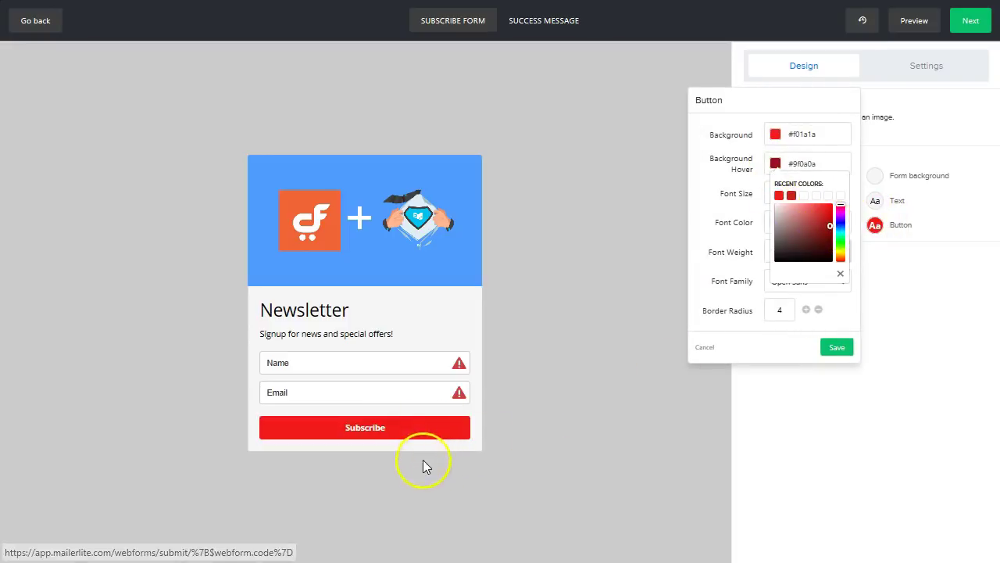
{"action": "left_click", "coordinate": [835, 347]}
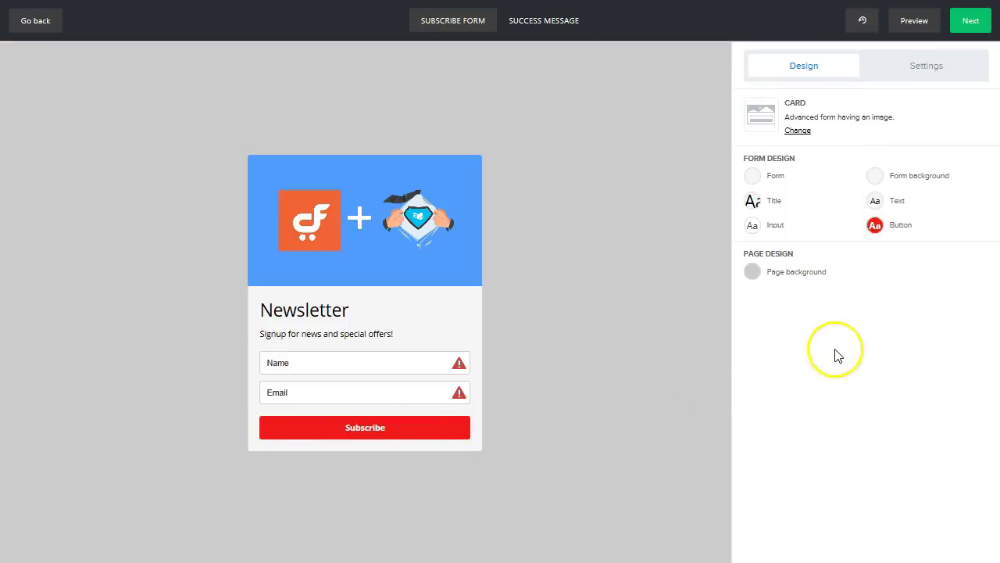
- Preview the Success Message tab and the form Settings, then return to Subscribe Form
{"action": "left_click", "coordinate": [547, 23]}
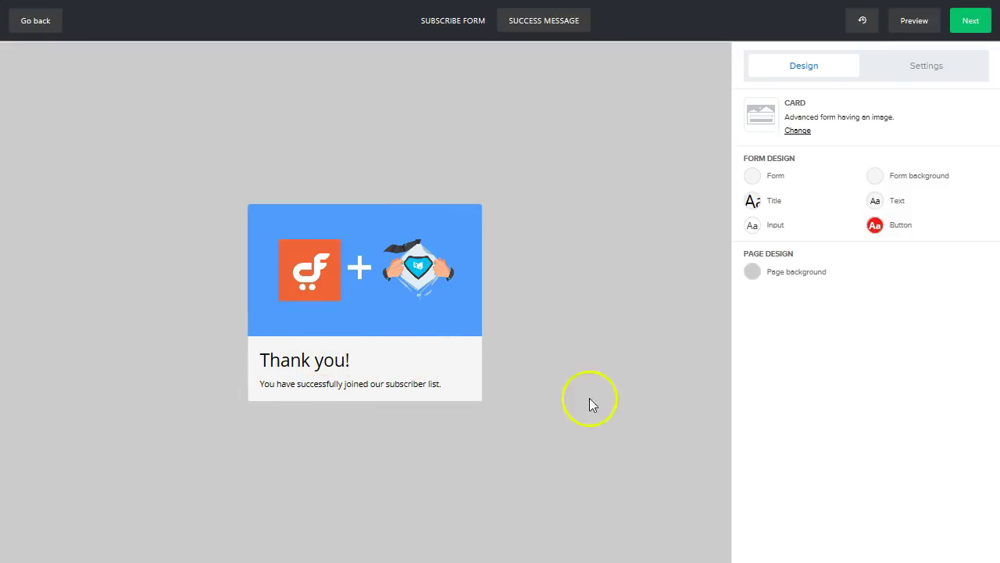
{"action": "left_click", "coordinate": [934, 65]}
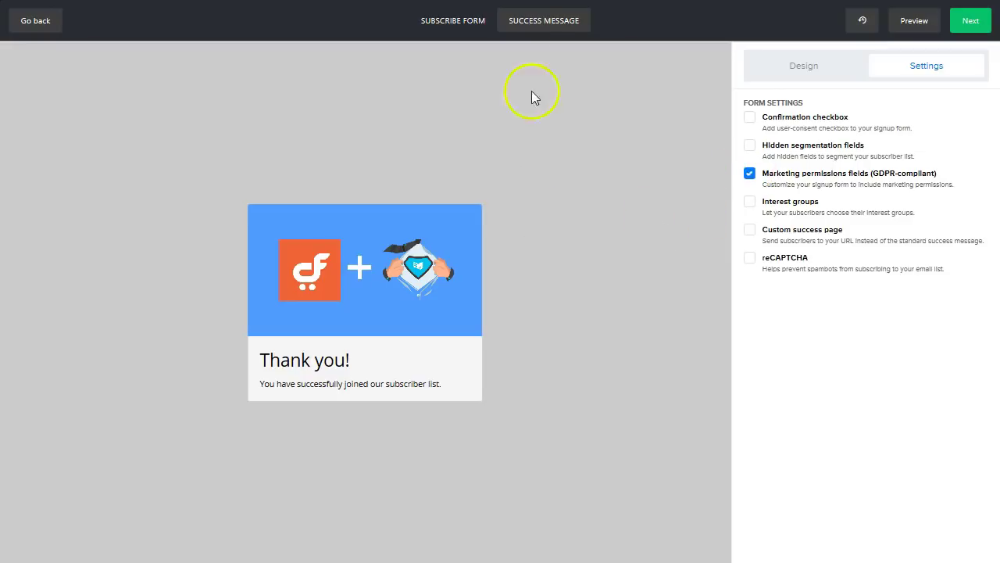
{"action": "left_click", "coordinate": [488, 23]}
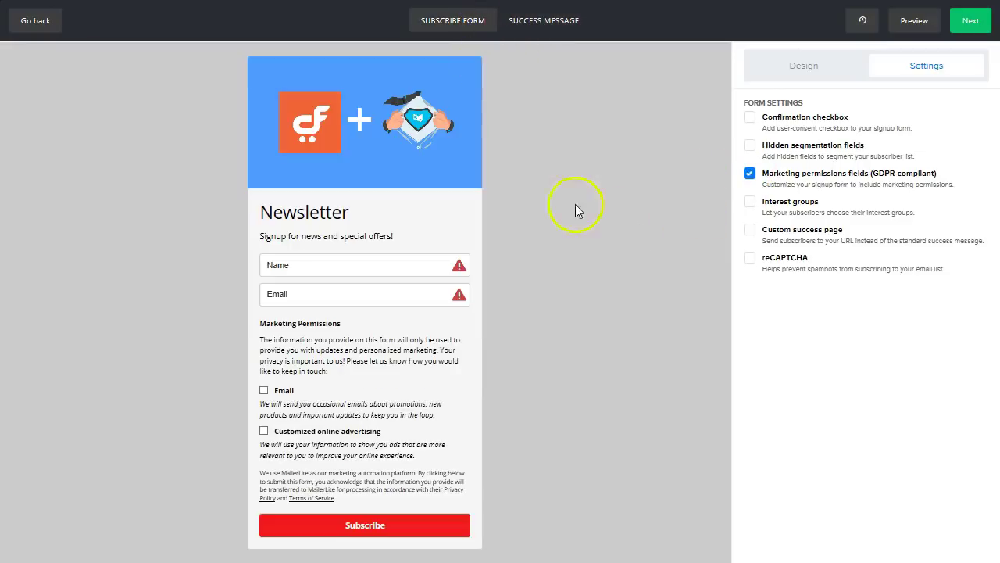
- Untick Marketing permissions fields (GDPR-compliant) so only Name, Email and Subscribe remain
{"action": "left_click", "coordinate": [750, 174]}
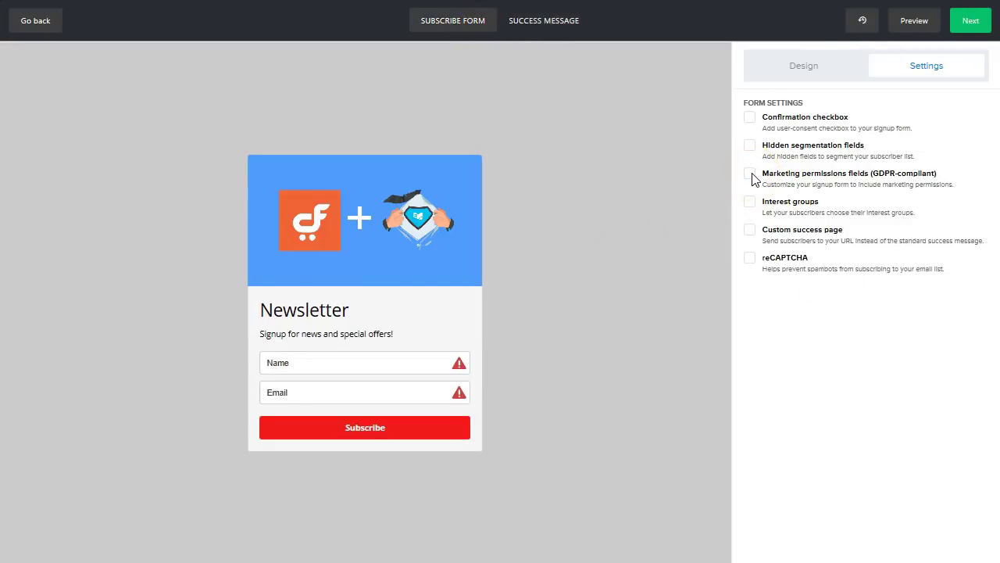
{"action": "left_click", "coordinate": [751, 174]}
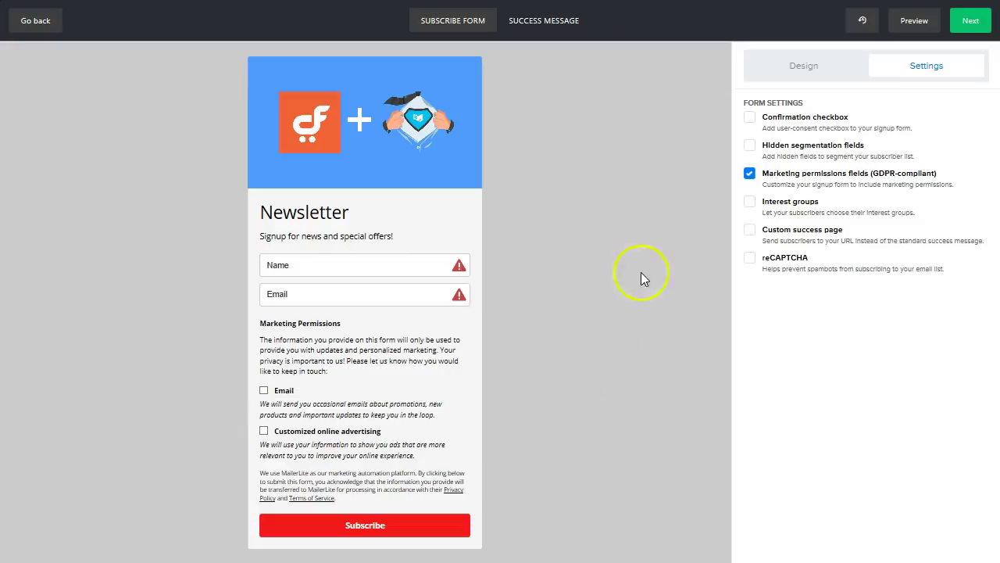
{"action": "left_click", "coordinate": [750, 174]}
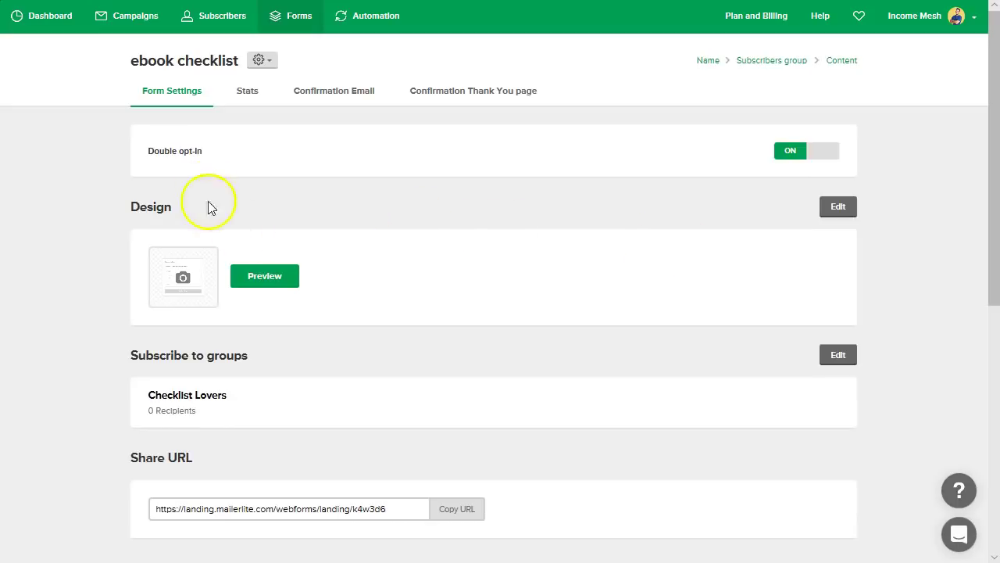
- Scroll through the form overview to review the share URL and embed code
{"action": "scroll", "coordinate": [536, 230], "scroll_direction": "down", "scroll_amount": 1}
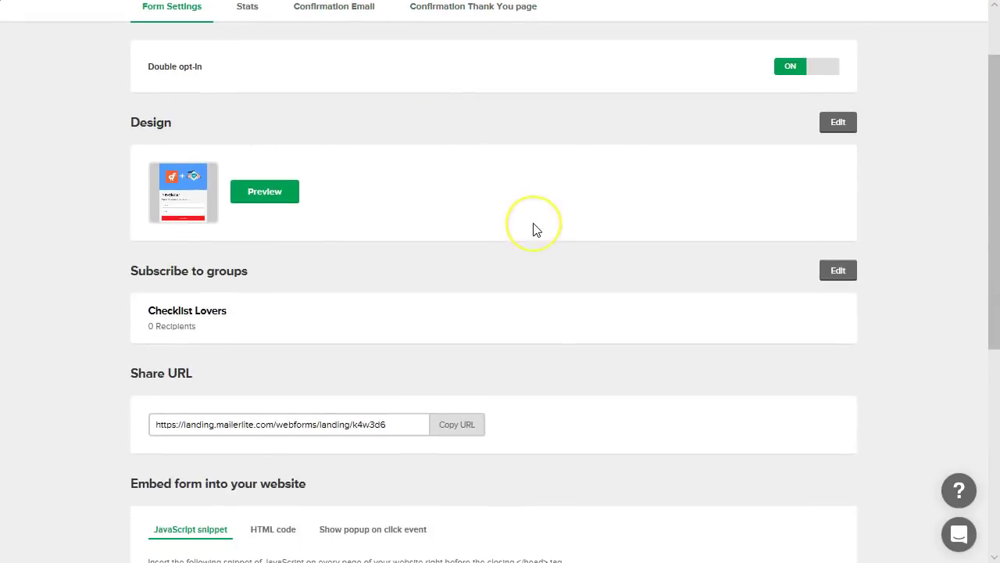
{"action": "scroll", "coordinate": [536, 230], "scroll_direction": "down", "scroll_amount": 5}
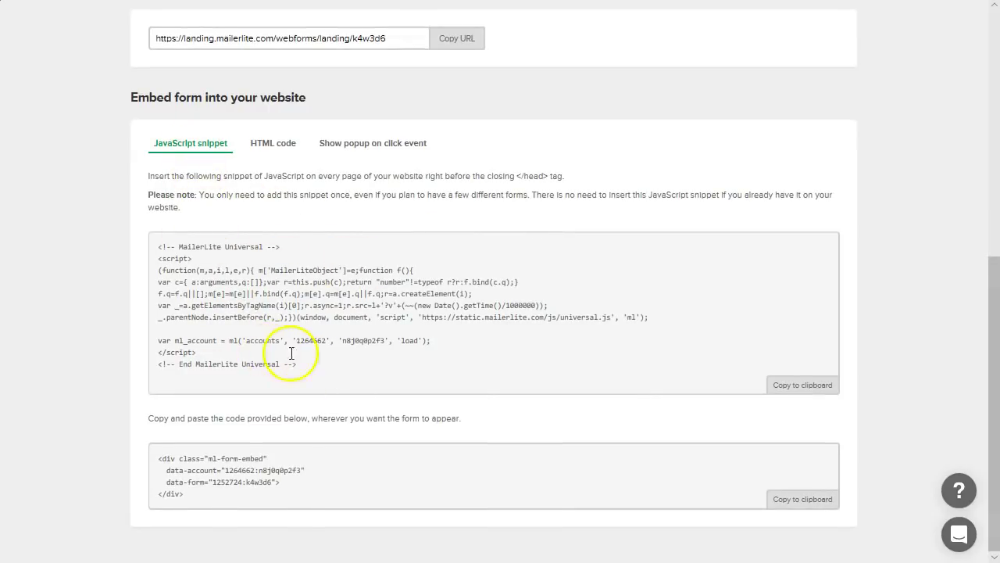
{"action": "scroll", "coordinate": [293, 349], "scroll_direction": "up", "scroll_amount": 2}
{"action": "scroll", "coordinate": [331, 328], "scroll_direction": "down", "scroll_amount": 1}
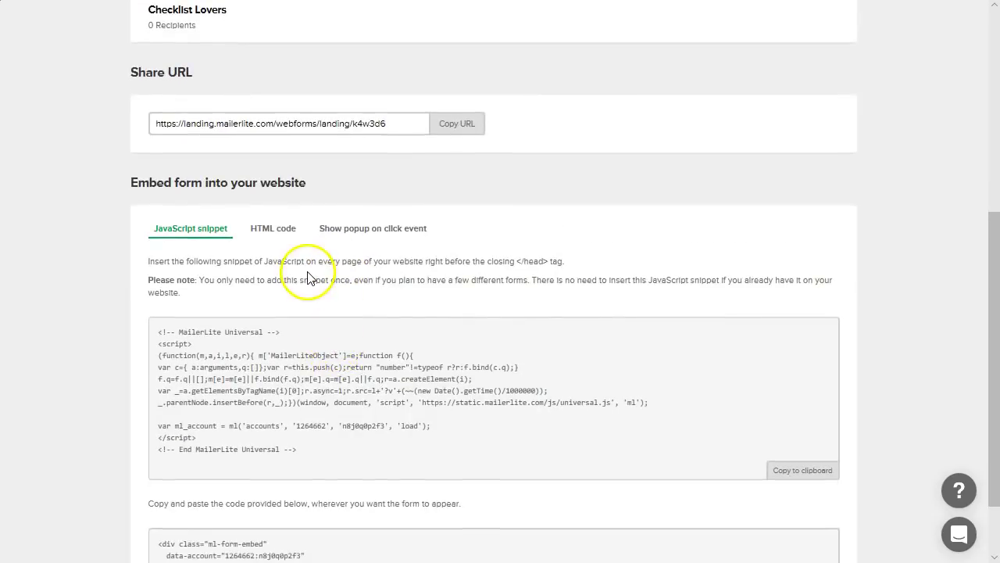
{"action": "scroll", "coordinate": [306, 279], "scroll_direction": "up", "scroll_amount": 2}
{"action": "scroll", "coordinate": [293, 251], "scroll_direction": "up", "scroll_amount": 2}
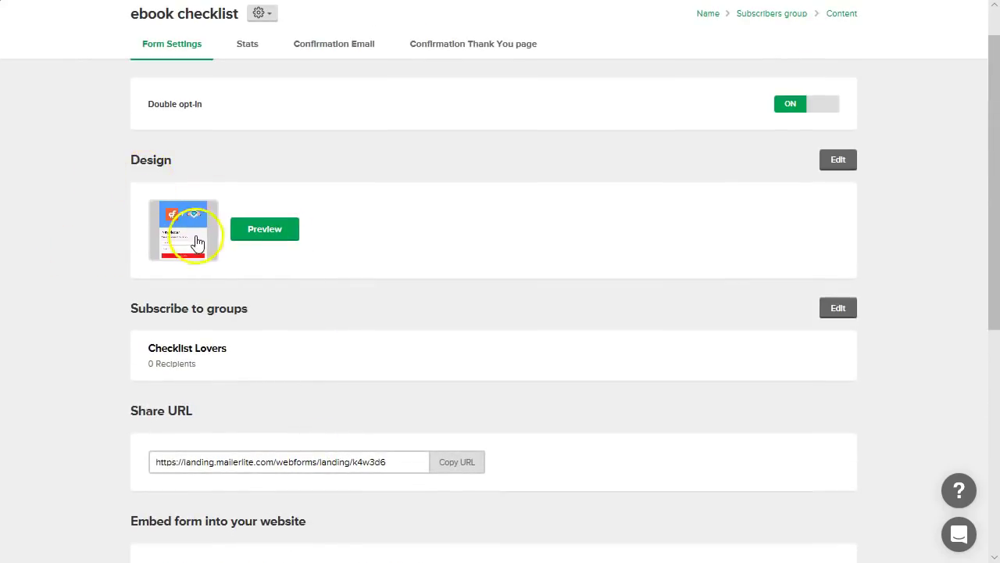
{"action": "scroll", "coordinate": [273, 161], "scroll_direction": "up", "scroll_amount": 1}
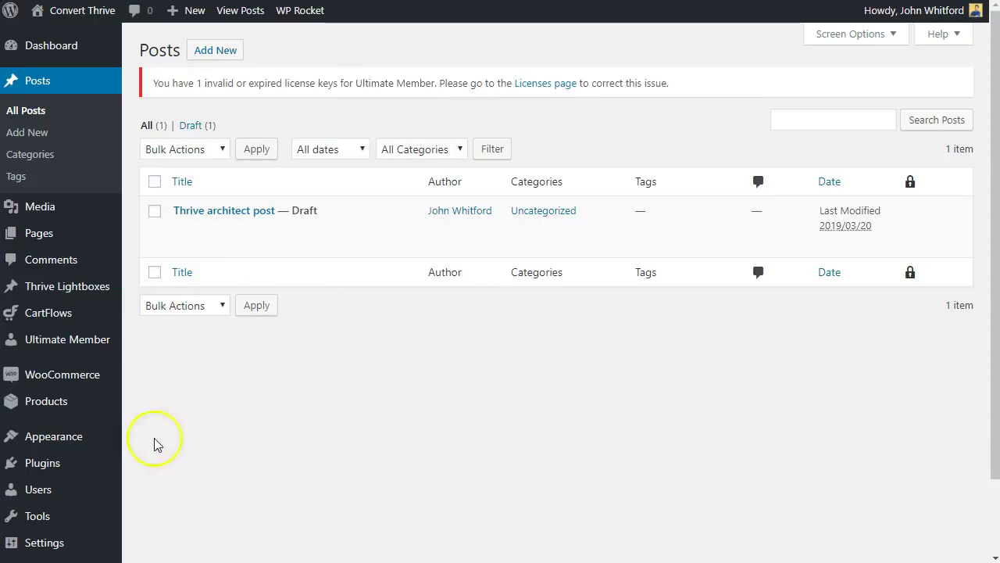
- Search plugins for 'maile', then install and activate Official MailerLite Sign Up Forms
{"action": "mouse_move", "coordinate": [67, 464]}
{"action": "left_click", "coordinate": [157, 484]}
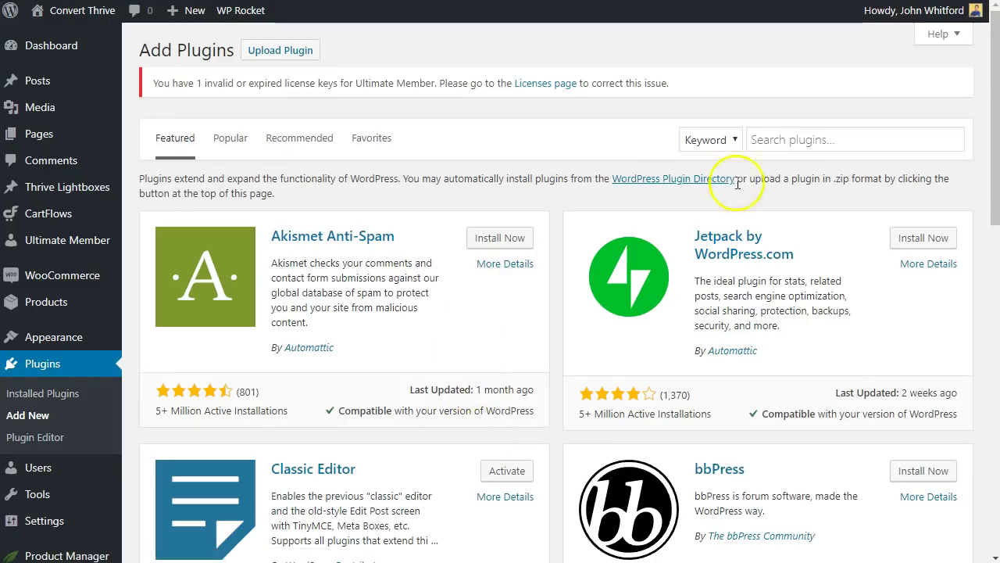
{"action": "left_click", "coordinate": [805, 140]}
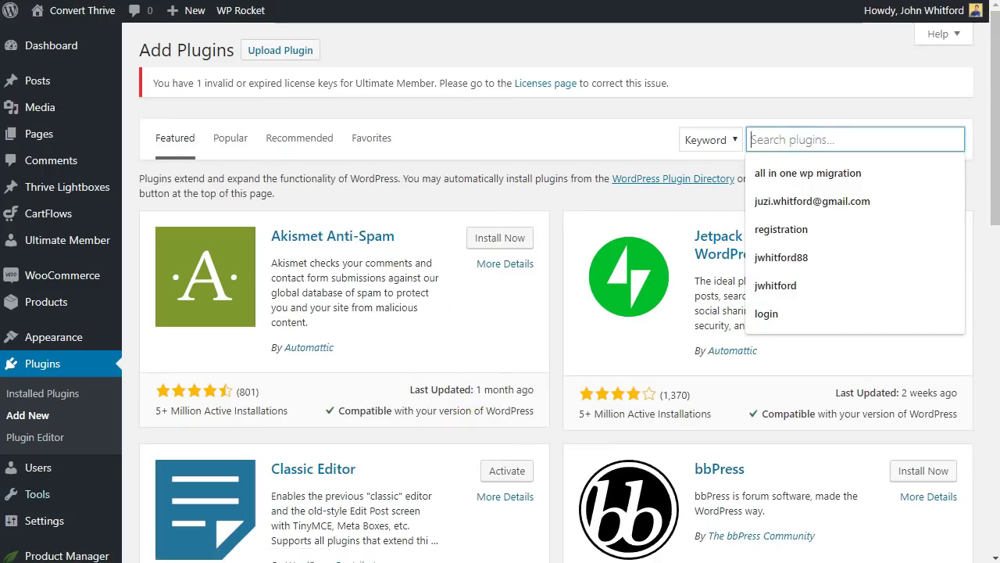
{"action": "type", "text": "mailerlite"}
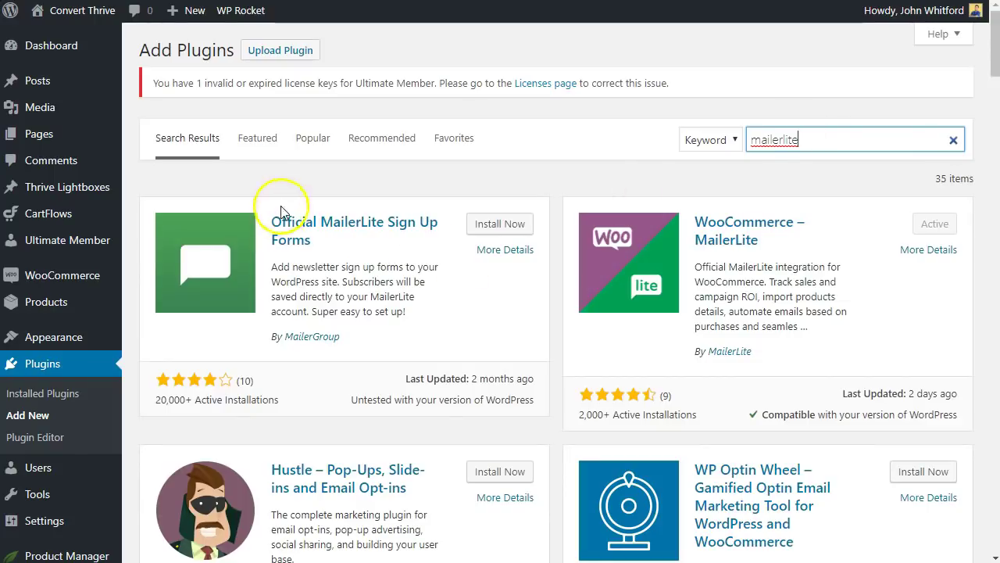
{"action": "left_click", "coordinate": [489, 229]}
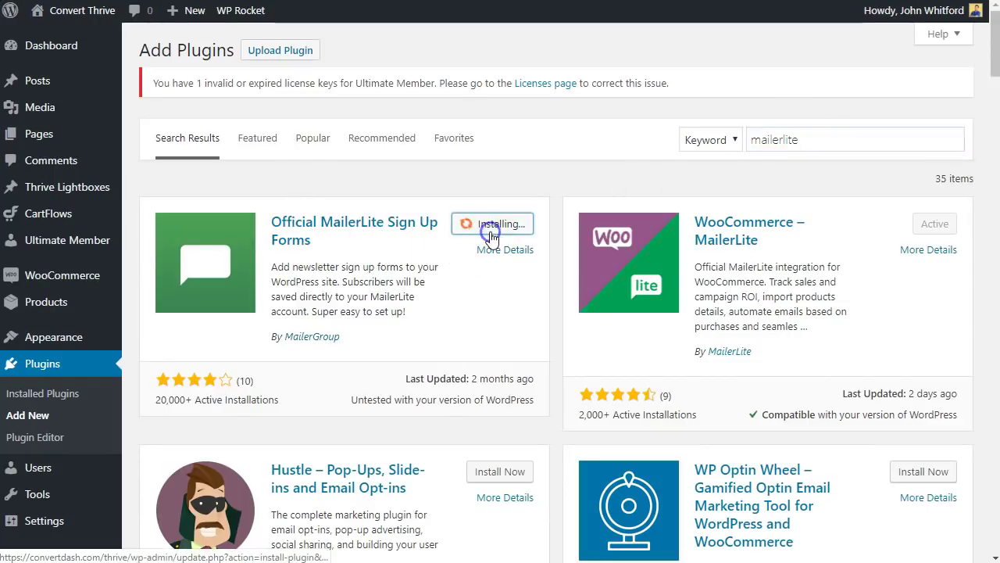
{"action": "left_click", "coordinate": [494, 227]}
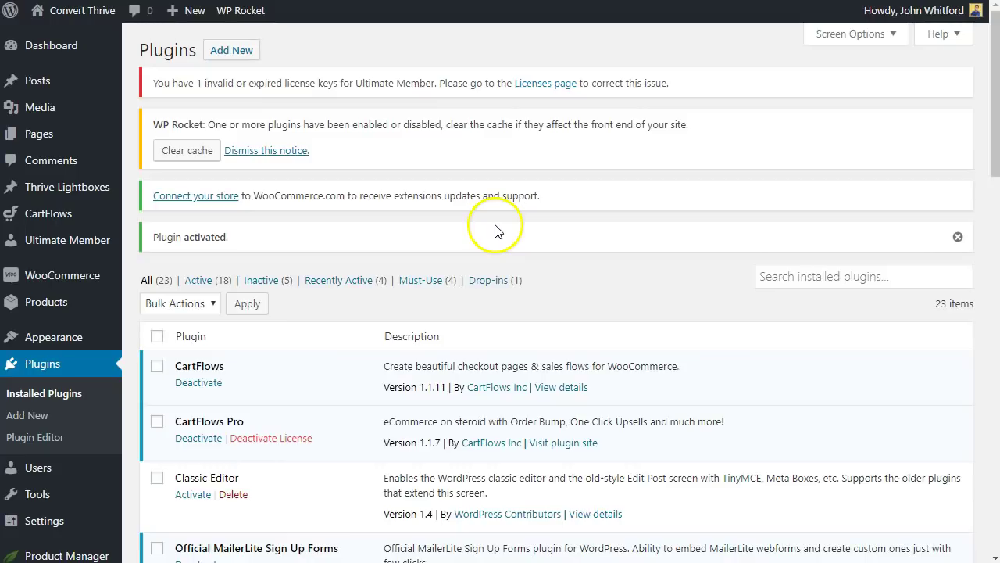
- Go to the MailerLite plugin's Settings page in the WordPress sidebar
{"action": "scroll", "coordinate": [82, 282], "scroll_direction": "down", "scroll_amount": 5}
{"action": "mouse_move", "coordinate": [48, 531]}
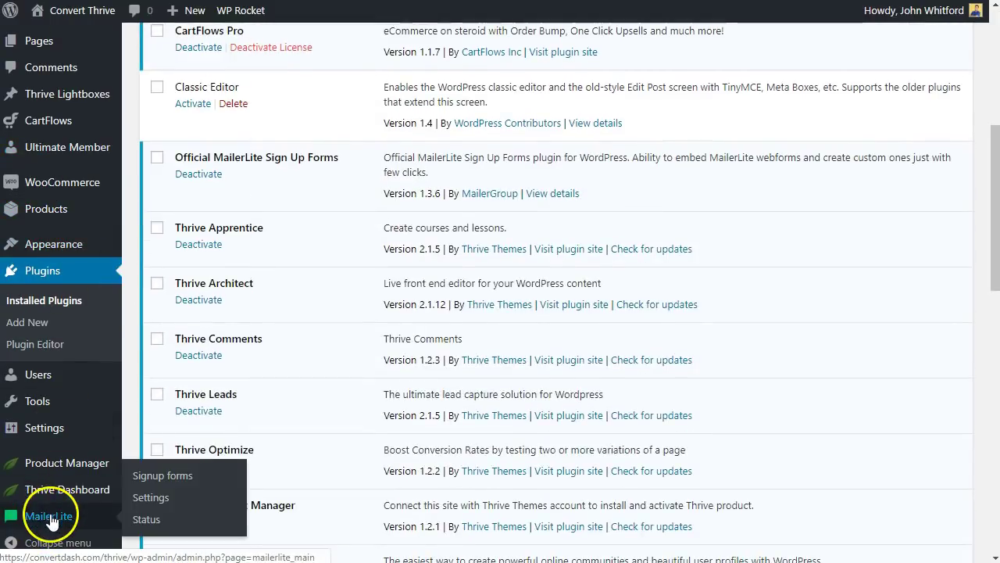
{"action": "left_click", "coordinate": [150, 501]}
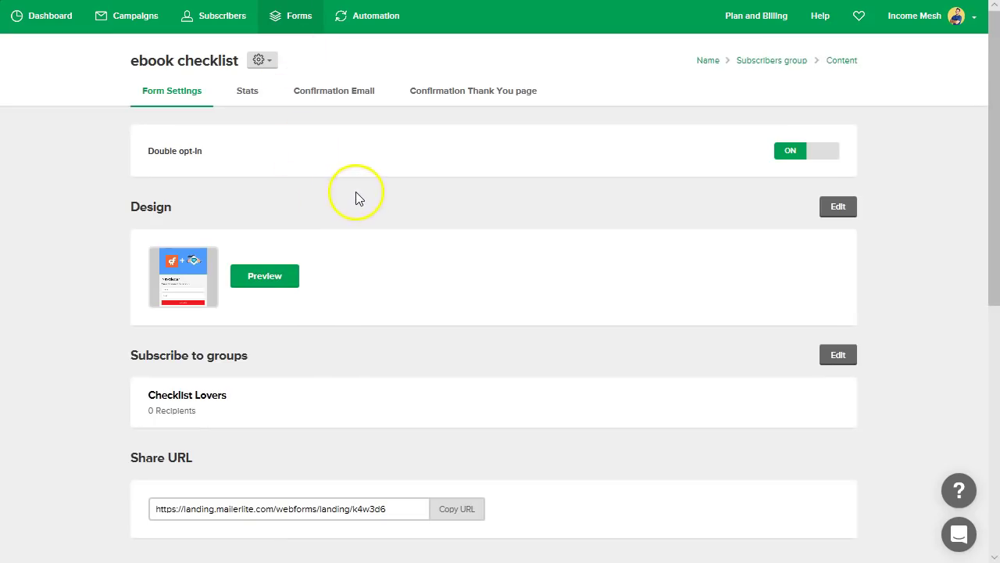
{"action": "key", "text": "ctrl+plus"}
{"action": "scroll", "coordinate": [442, 230], "scroll_direction": "up", "scroll_amount": 1}
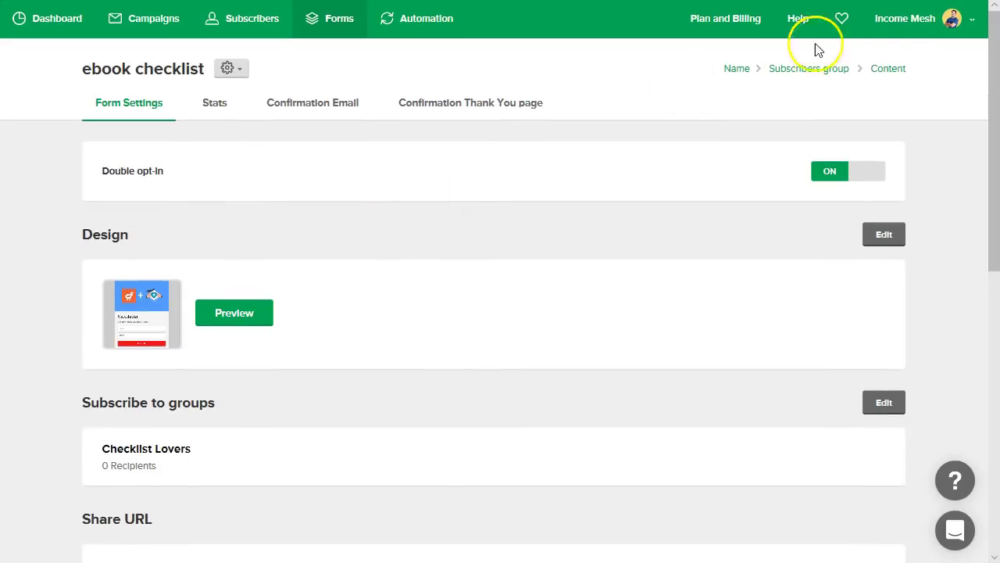
{"action": "left_click", "coordinate": [967, 30]}
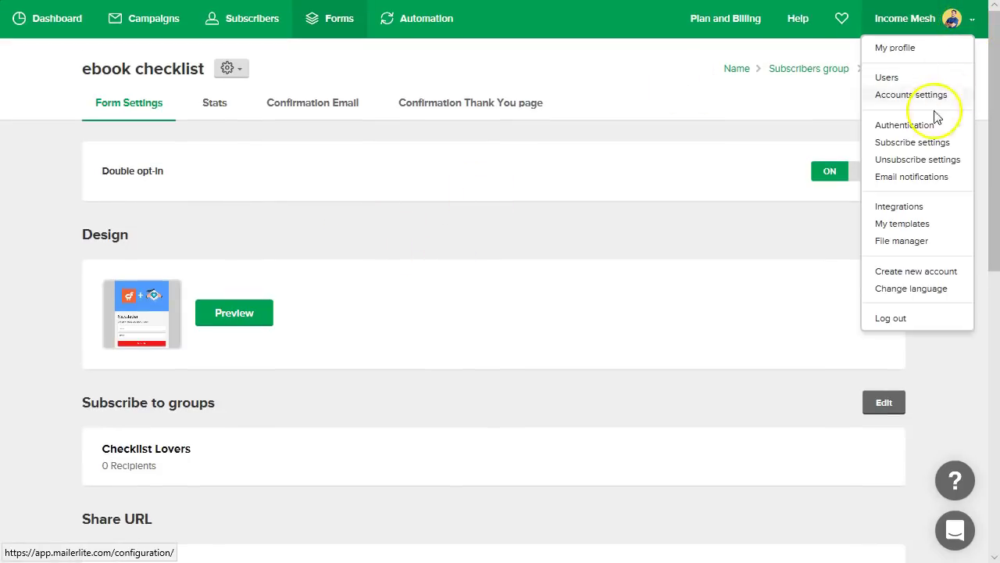
{"action": "left_click", "coordinate": [910, 209]}
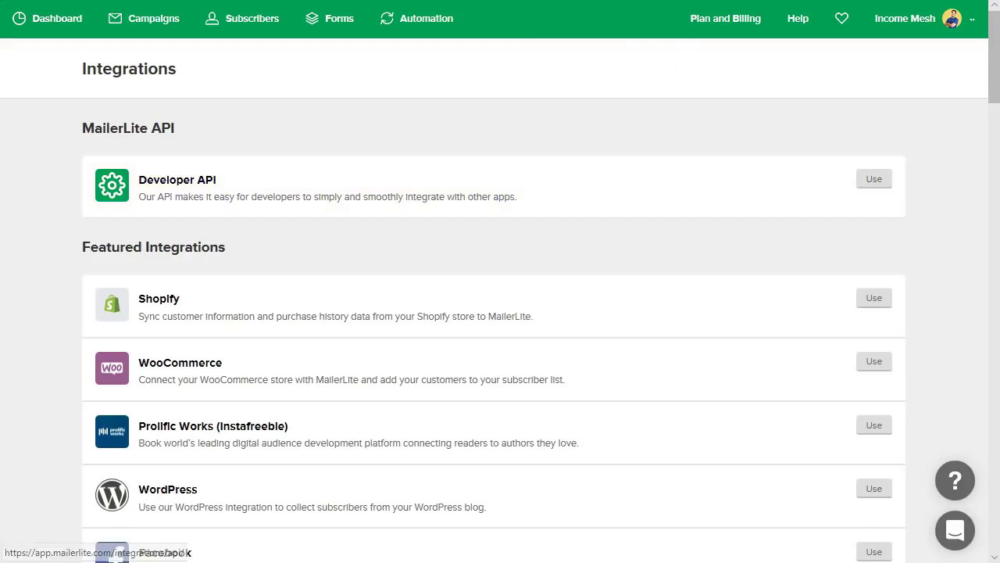
{"action": "left_click", "coordinate": [875, 187]}
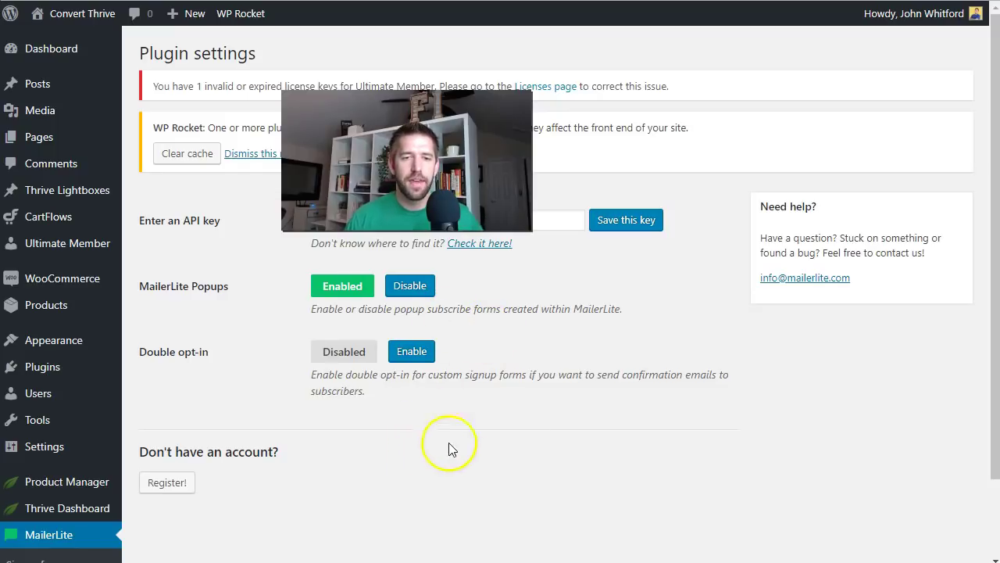
- Go to MailerLite > Signup forms in the WordPress sidebar
{"action": "scroll", "coordinate": [536, 355], "scroll_direction": "down", "scroll_amount": 2}
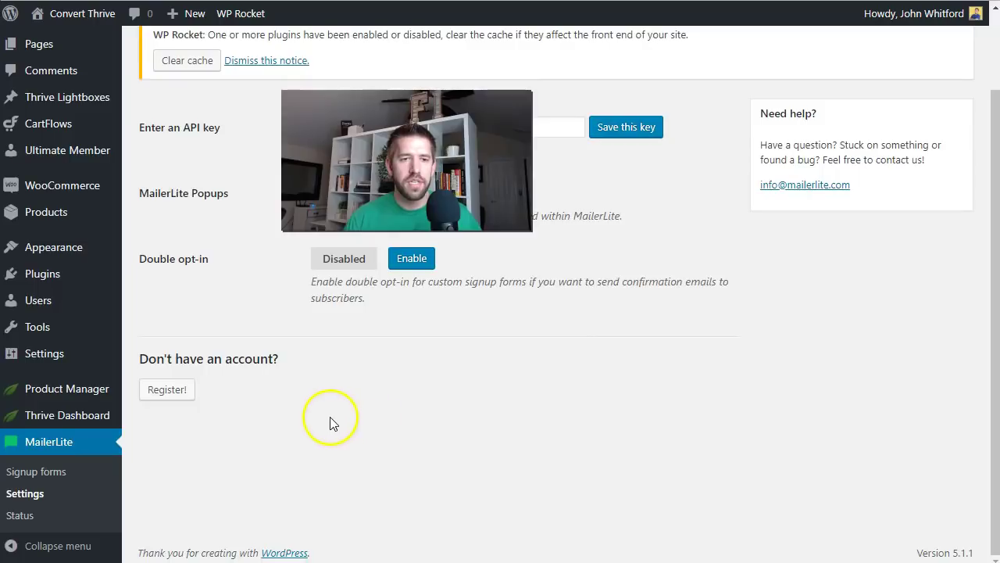
{"action": "left_click", "coordinate": [36, 475]}
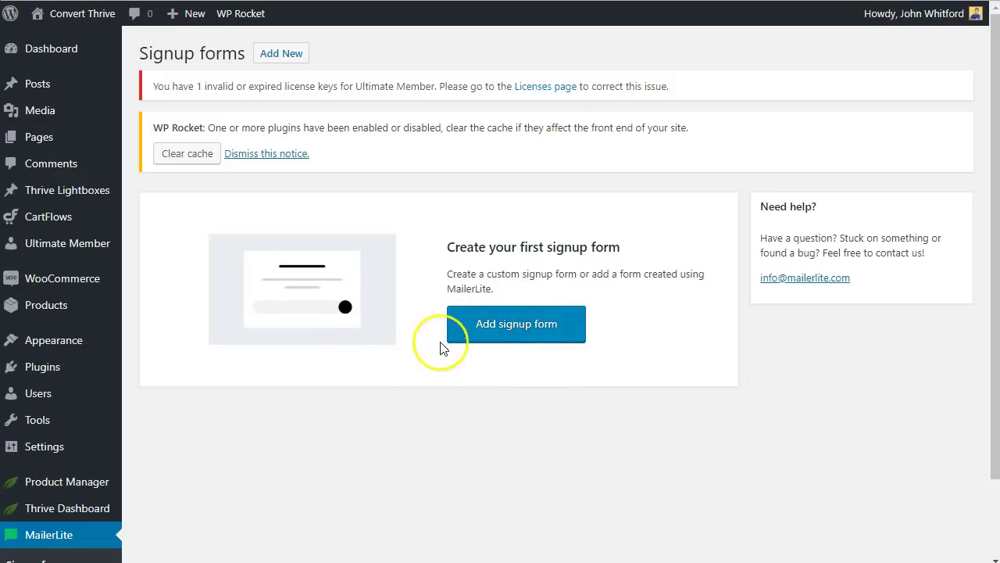
- Create a new signup form based on a form already built in MailerLite
{"action": "left_click", "coordinate": [489, 335]}
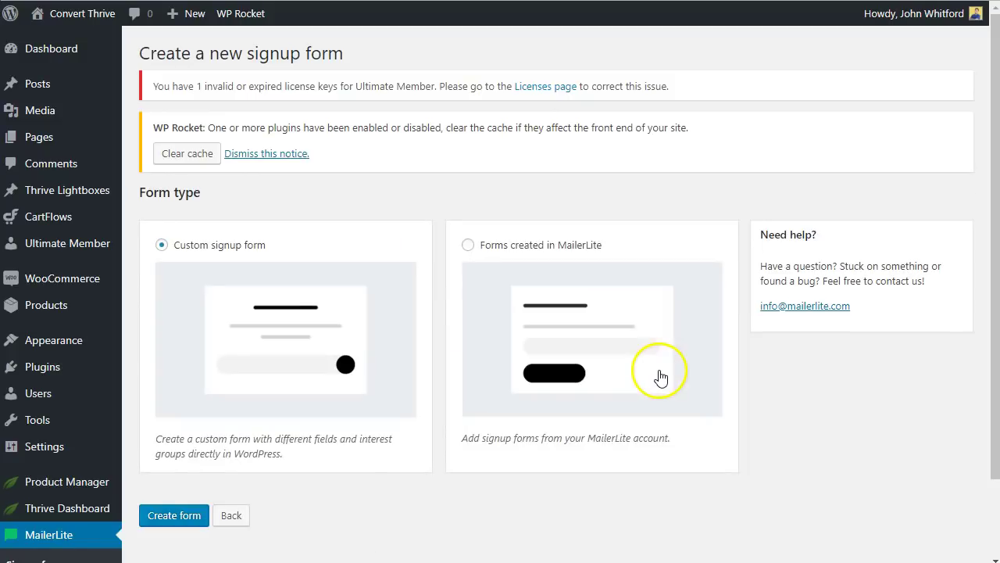
{"action": "left_click", "coordinate": [469, 246]}
{"action": "scroll", "coordinate": [555, 277], "scroll_direction": "down", "scroll_amount": 2}
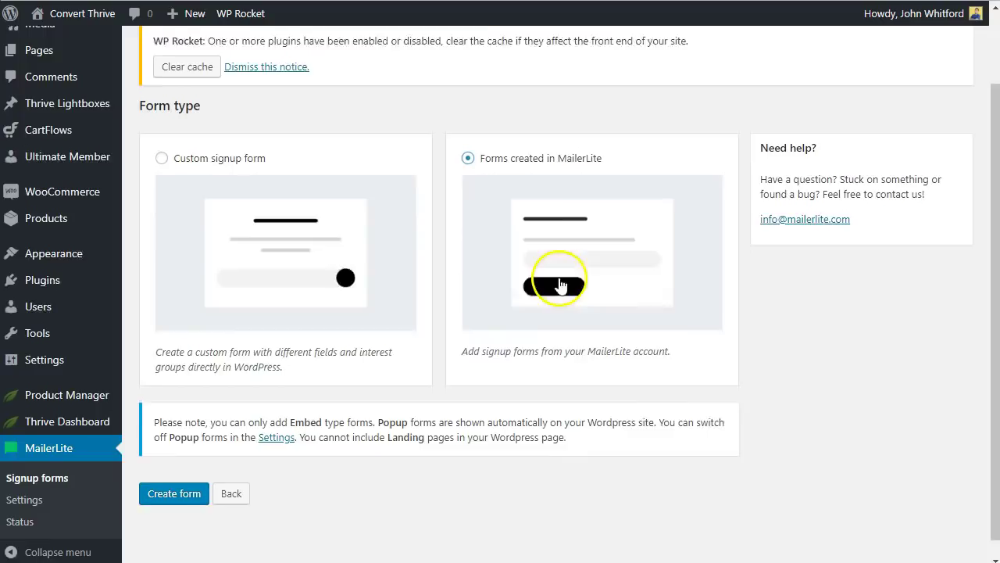
{"action": "left_click", "coordinate": [176, 488]}
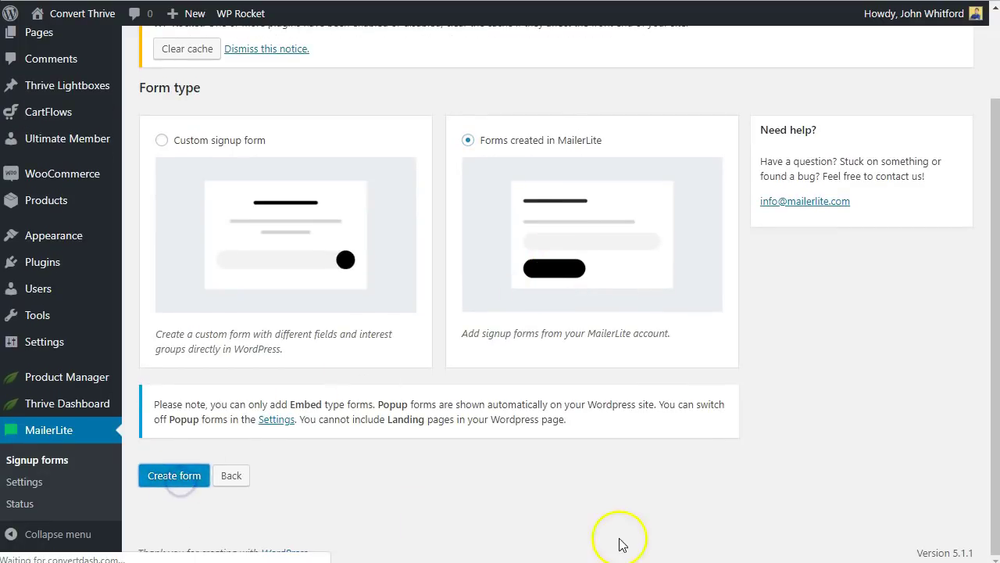
{"action": "left_click", "coordinate": [617, 501]}
- Link the form to the ebook checklist (embedded) webform and save it
{"action": "left_click", "coordinate": [404, 281]}
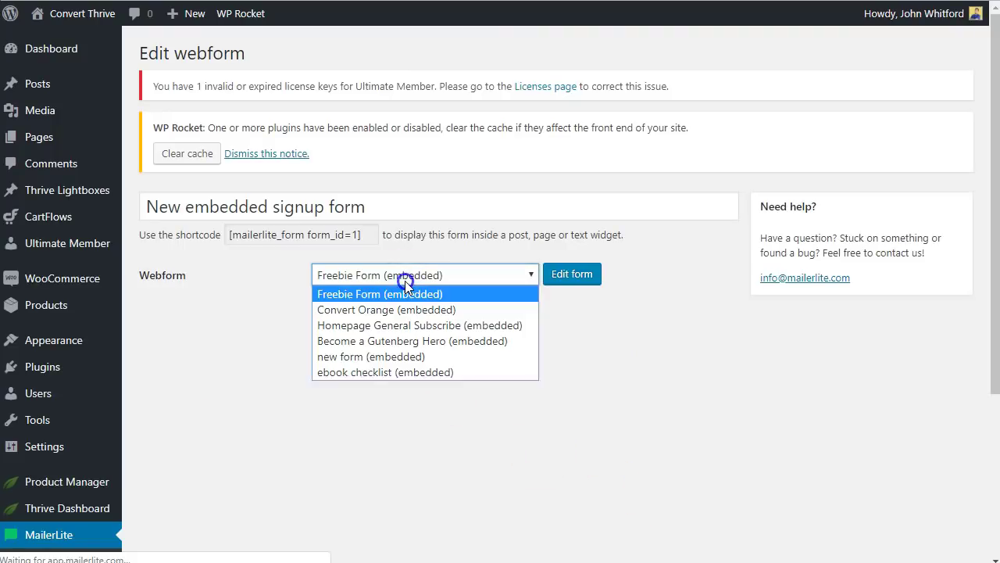
{"action": "left_click", "coordinate": [387, 373]}
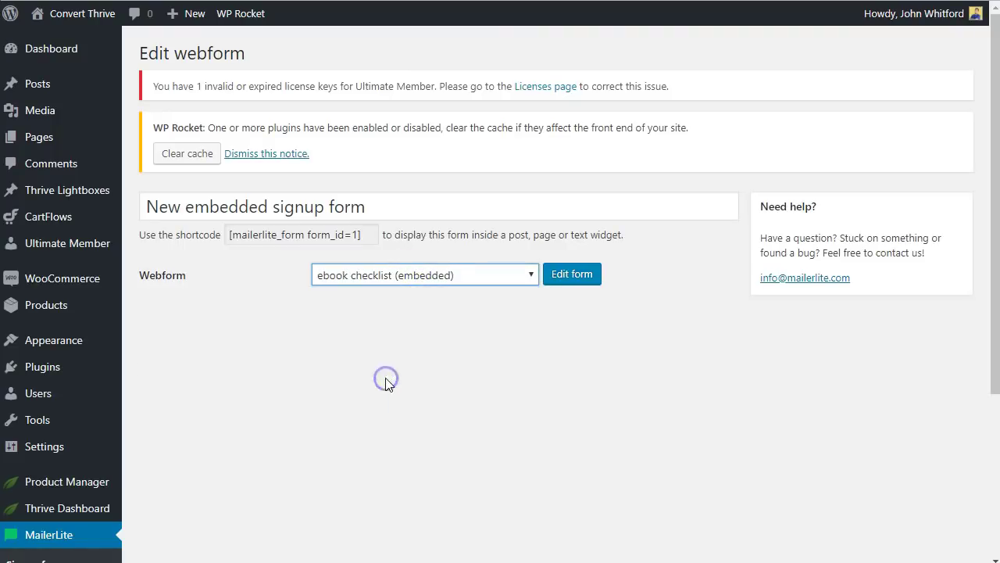
{"action": "scroll", "coordinate": [748, 395], "scroll_direction": "down", "scroll_amount": 2}
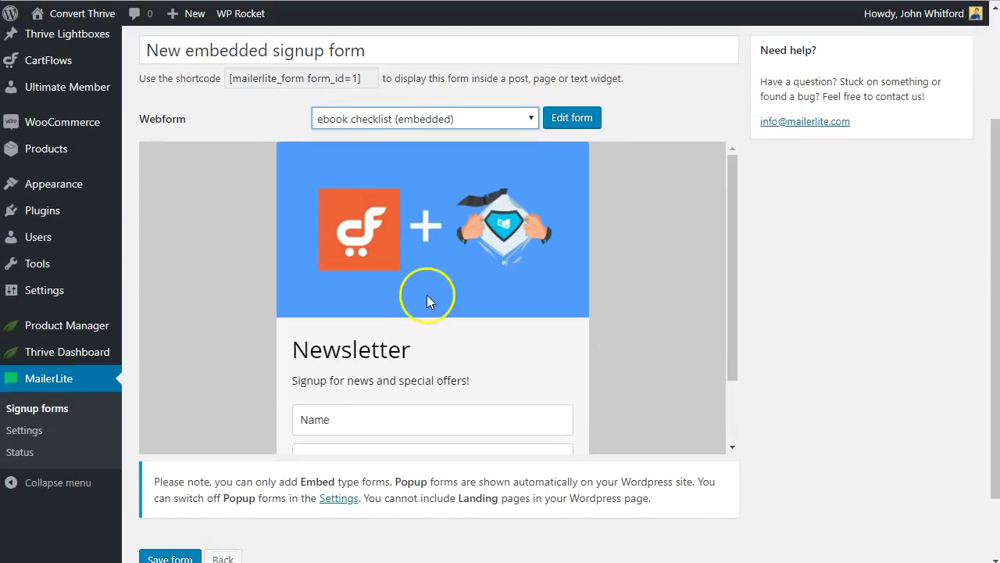
{"action": "scroll", "coordinate": [422, 304], "scroll_direction": "down", "scroll_amount": 1}
{"action": "scroll", "coordinate": [418, 380], "scroll_direction": "up", "scroll_amount": 1}
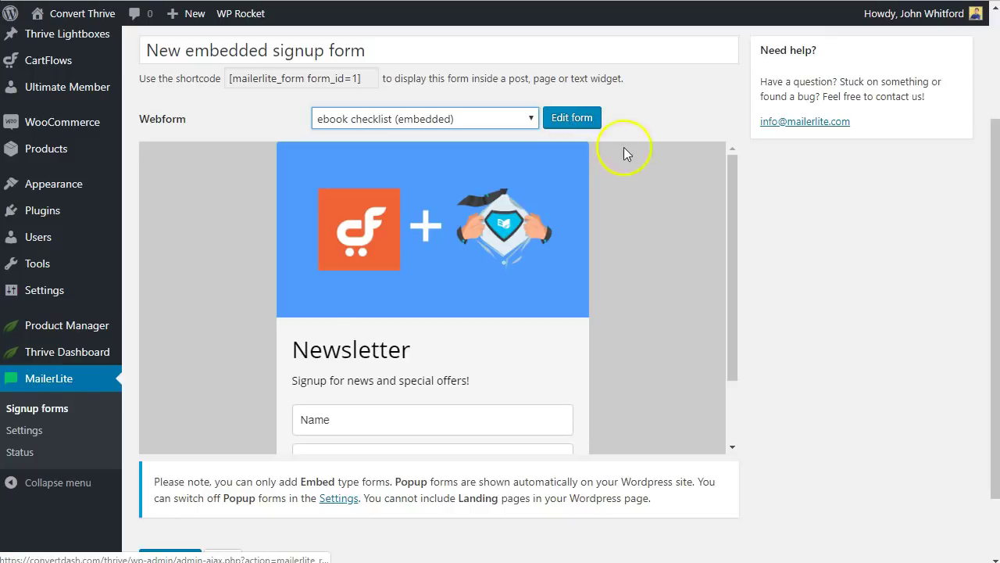
{"action": "scroll", "coordinate": [359, 415], "scroll_direction": "down", "scroll_amount": 1}
{"action": "scroll", "coordinate": [257, 468], "scroll_direction": "down", "scroll_amount": 1}
{"action": "left_click", "coordinate": [170, 476]}
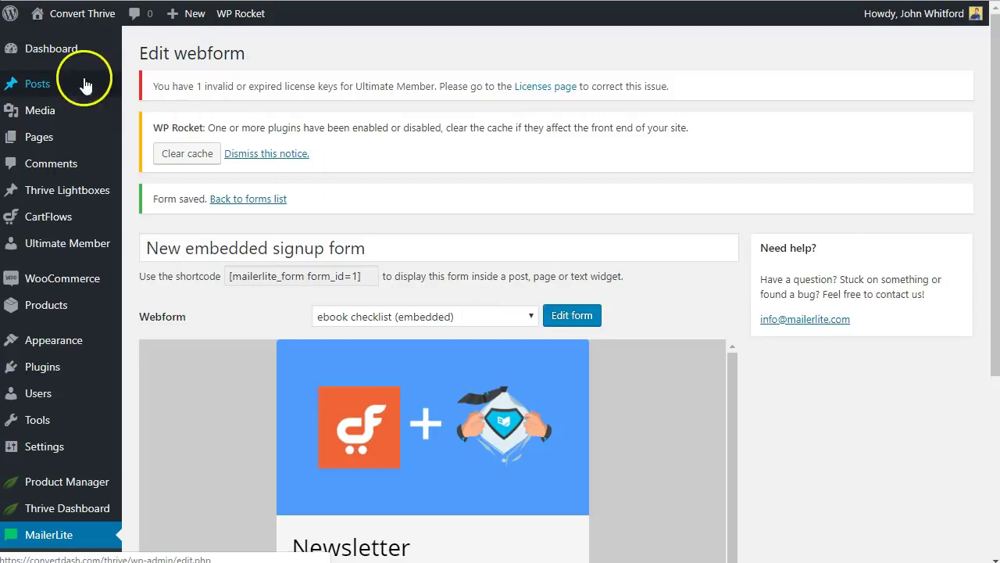
- Add a post titled 'New Embedded Form' with the first paragraph 'Here is my form:'
{"action": "mouse_move", "coordinate": [48, 85]}
{"action": "left_click", "coordinate": [179, 111]}
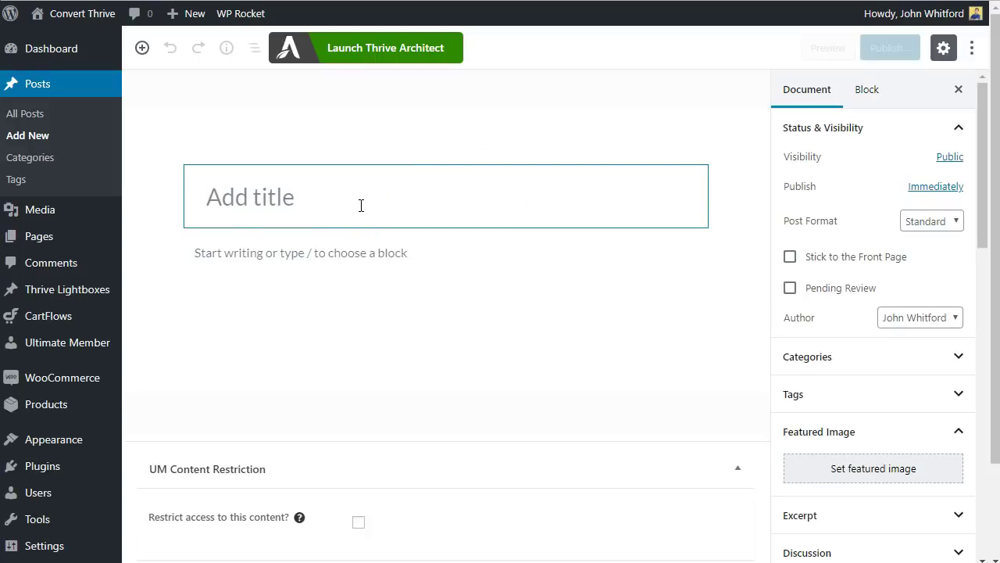
{"action": "type", "text": "Ne"}
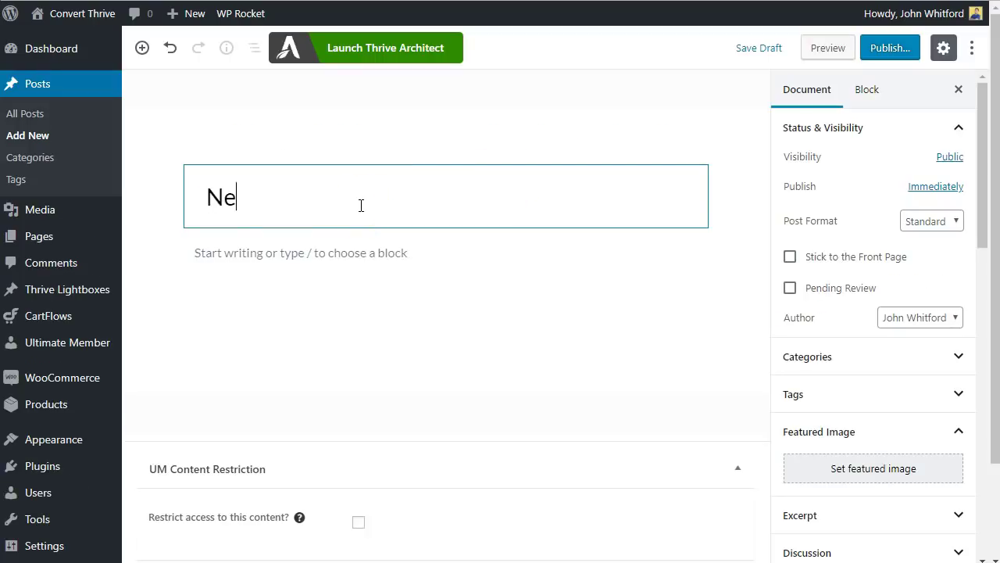
{"action": "type", "text": "w Embedded F"}
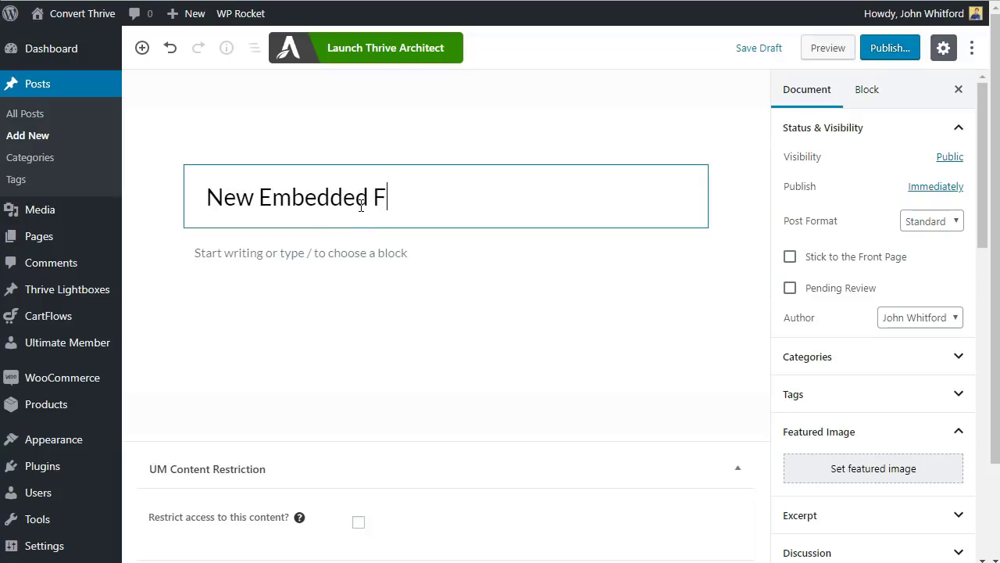
{"action": "type", "text": "orm"}
{"action": "key", "text": "Return"}
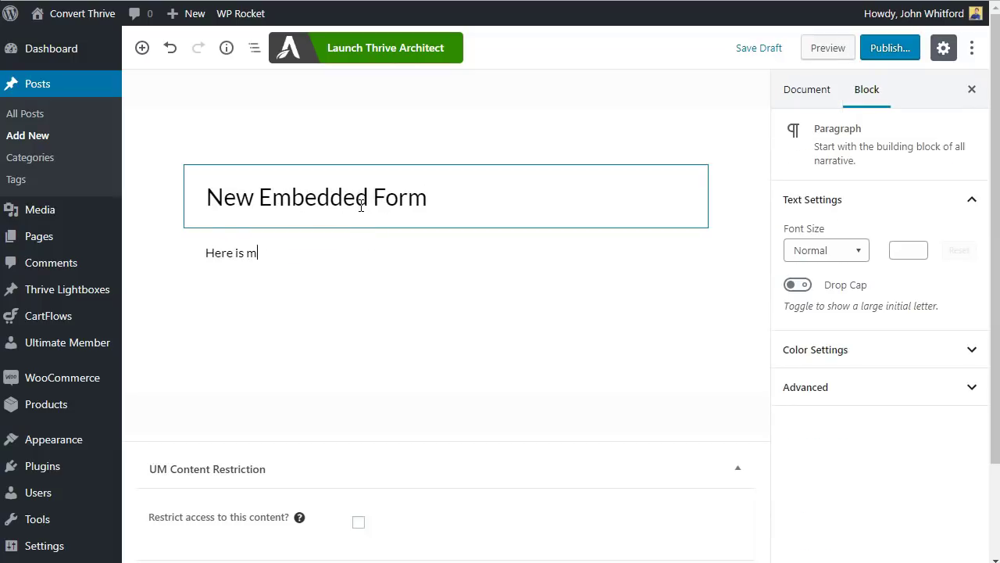
{"action": "type", "text": "Here is my form:"}
{"action": "key", "text": "Return"}
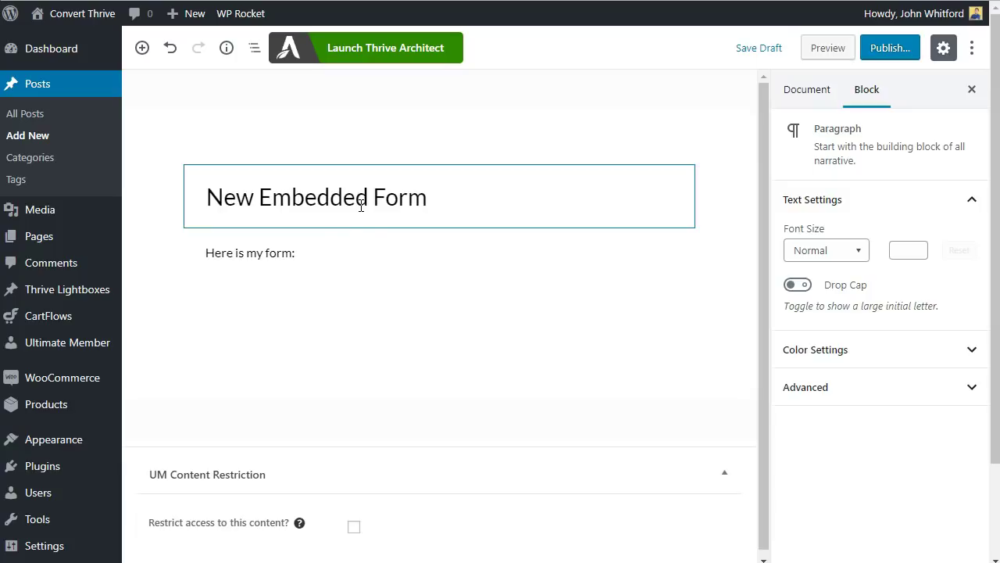
{"action": "scroll", "coordinate": [62, 443], "scroll_direction": "down", "scroll_amount": 2}
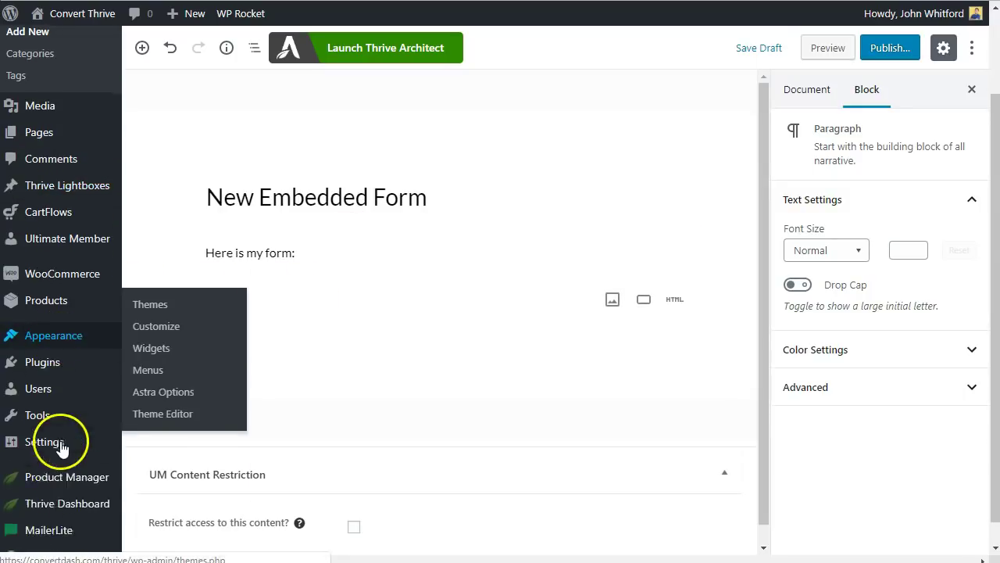
- Insert a MailerLite sign up form block from the Widgets category below the intro line
{"action": "left_click", "coordinate": [159, 299]}
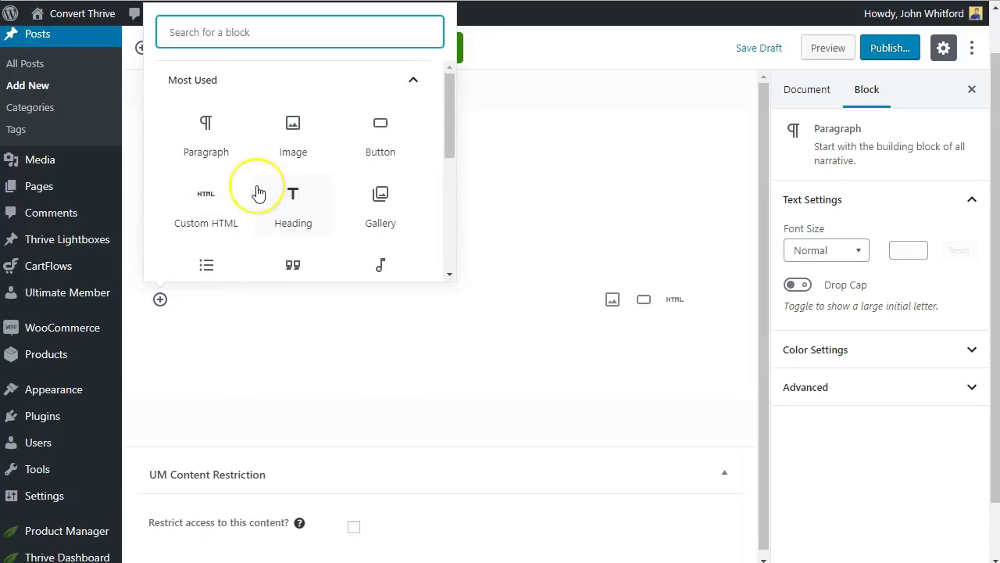
{"action": "scroll", "coordinate": [257, 192], "scroll_direction": "down", "scroll_amount": 1}
{"action": "scroll", "coordinate": [258, 192], "scroll_direction": "down", "scroll_amount": 5}
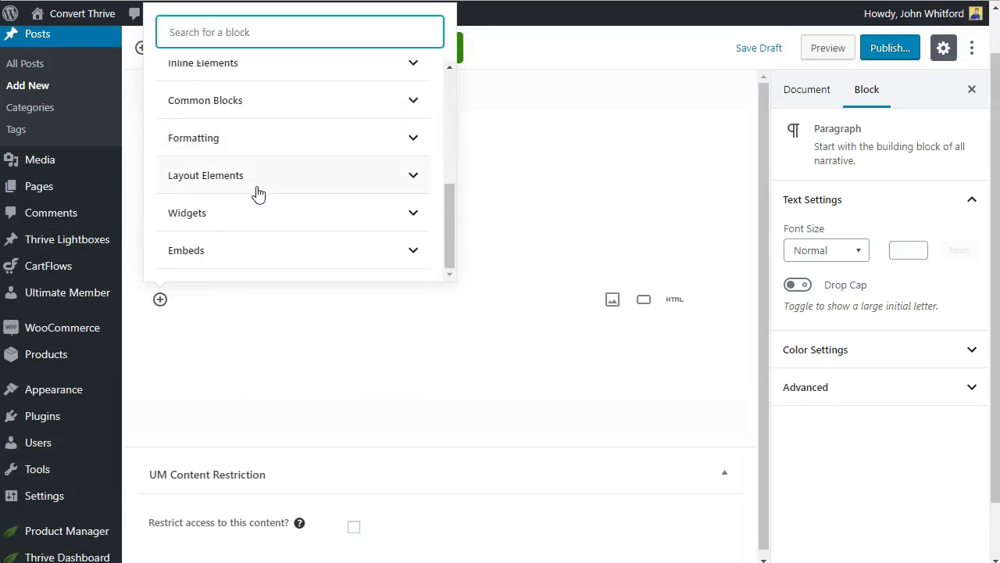
{"action": "left_click", "coordinate": [250, 252]}
{"action": "scroll", "coordinate": [274, 231], "scroll_direction": "down", "scroll_amount": 5}
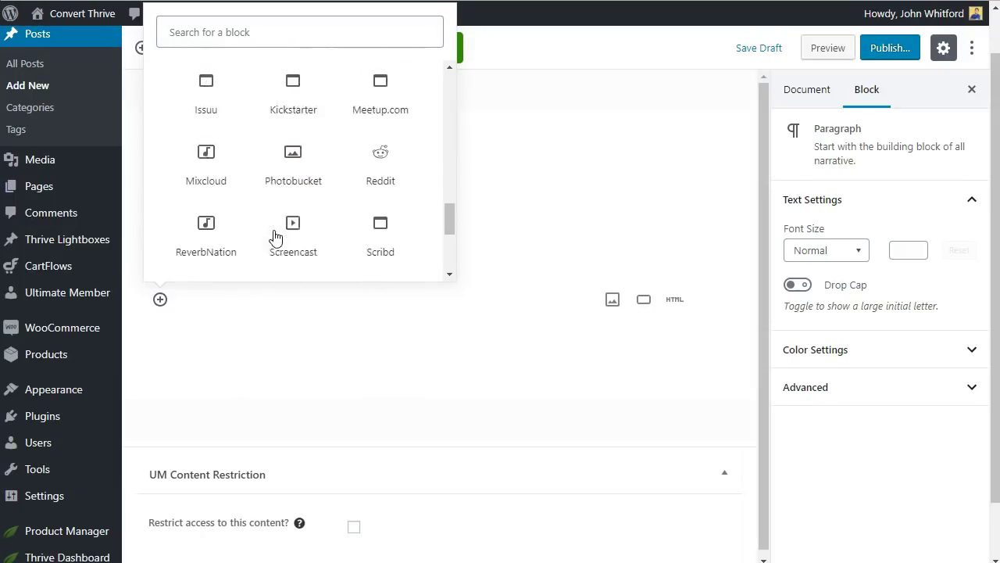
{"action": "scroll", "coordinate": [274, 235], "scroll_direction": "down", "scroll_amount": 3}
{"action": "scroll", "coordinate": [277, 236], "scroll_direction": "up", "scroll_amount": 9}
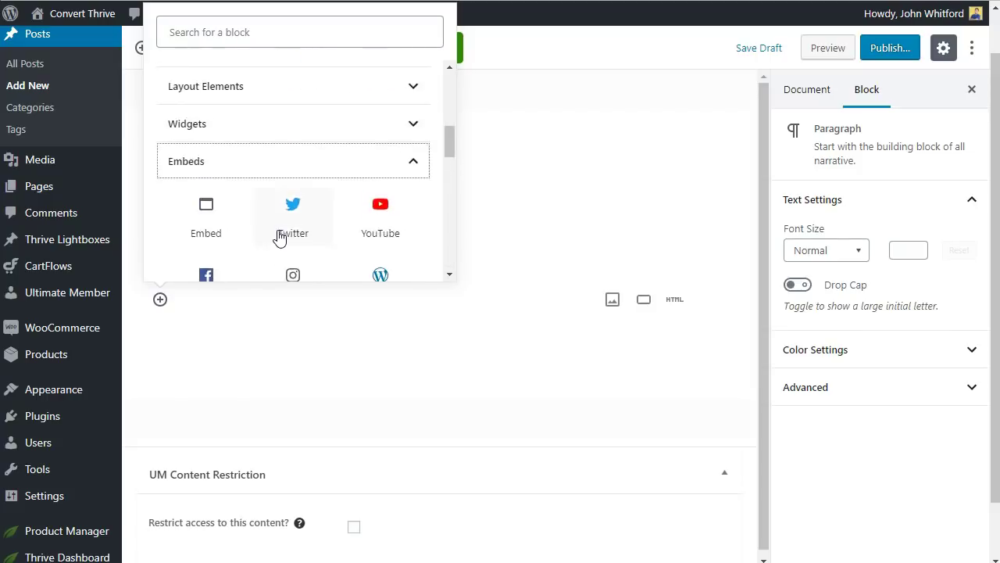
{"action": "scroll", "coordinate": [266, 201], "scroll_direction": "up", "scroll_amount": 1}
{"action": "left_click", "coordinate": [263, 199]}
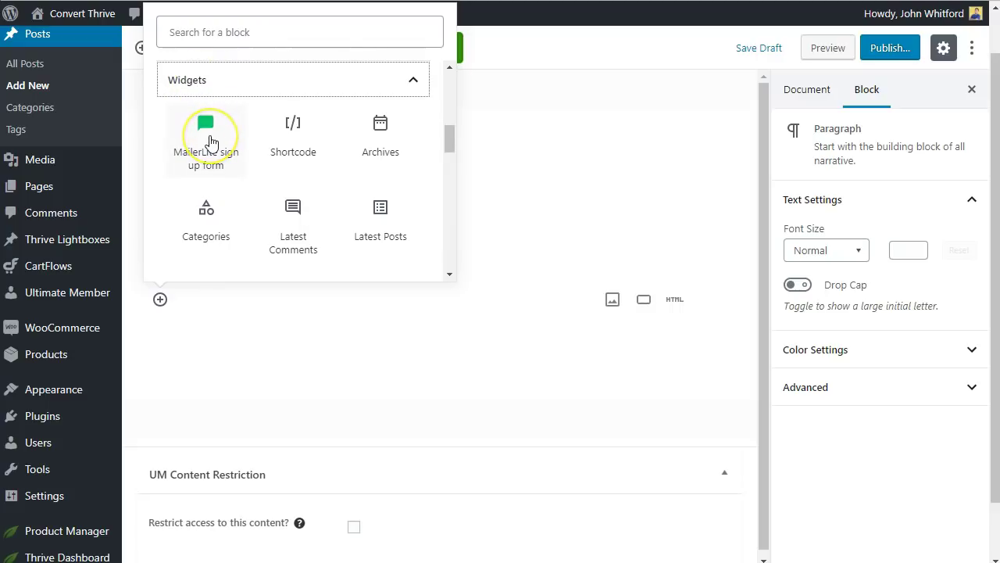
{"action": "left_click", "coordinate": [209, 141]}
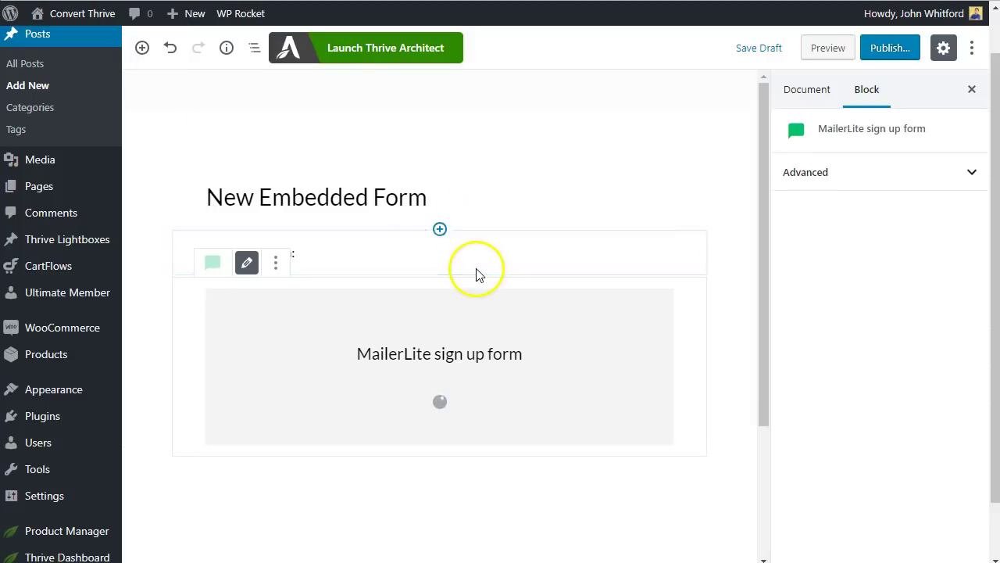
- Set the block to display the New embedded signup form
{"action": "left_click", "coordinate": [452, 396]}
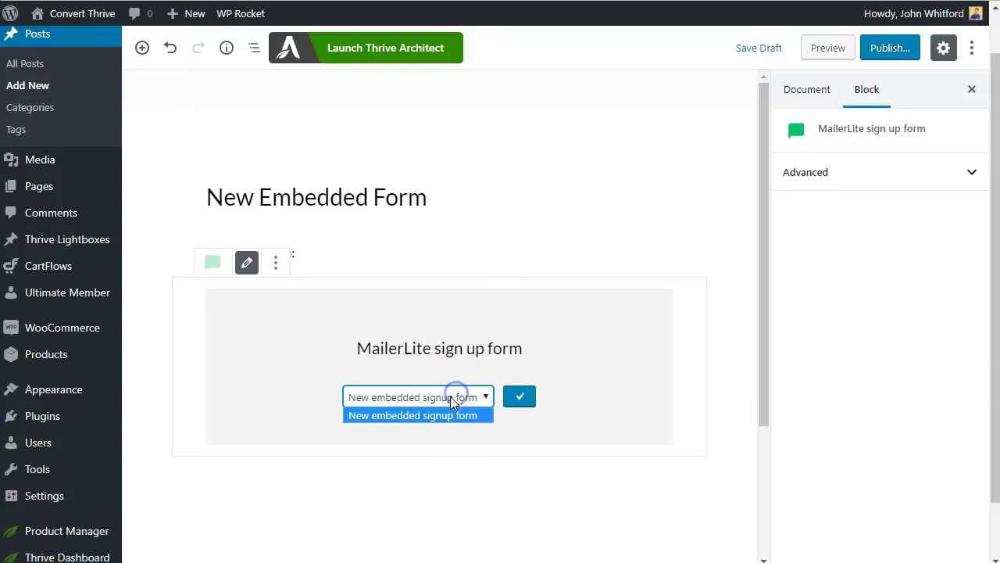
{"action": "left_click", "coordinate": [404, 418]}
{"action": "left_click", "coordinate": [519, 398]}
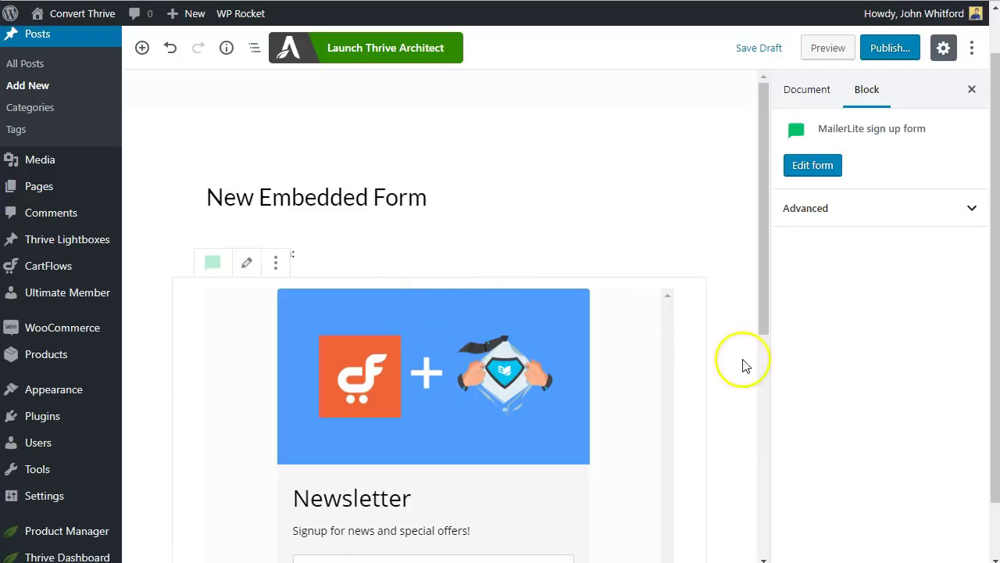
{"action": "scroll", "coordinate": [710, 370], "scroll_direction": "down", "scroll_amount": 2}
{"action": "scroll", "coordinate": [421, 321], "scroll_direction": "down", "scroll_amount": 3}
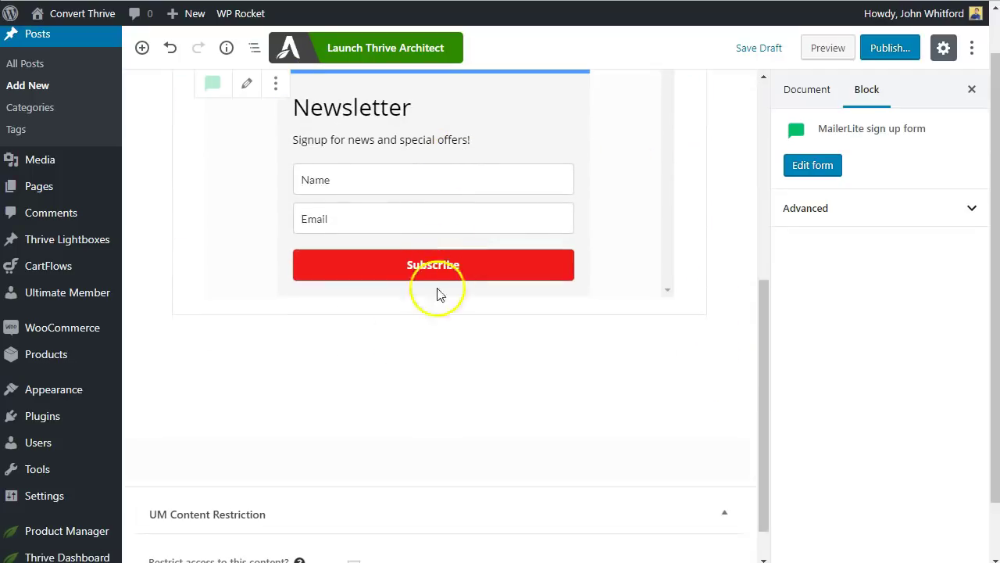
- Save the post as a draft and preview it
{"action": "left_click", "coordinate": [772, 49]}
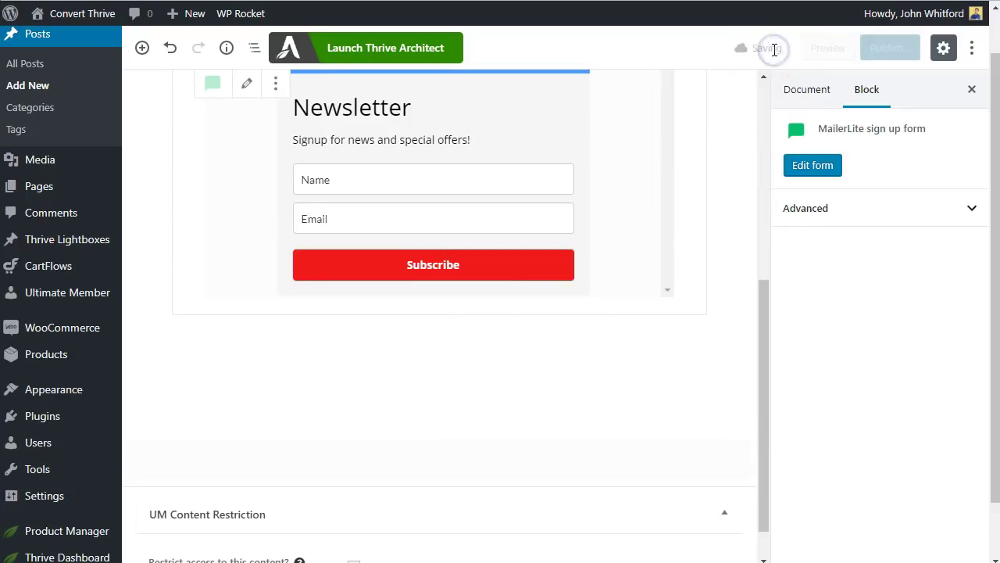
{"action": "left_click", "coordinate": [826, 51]}
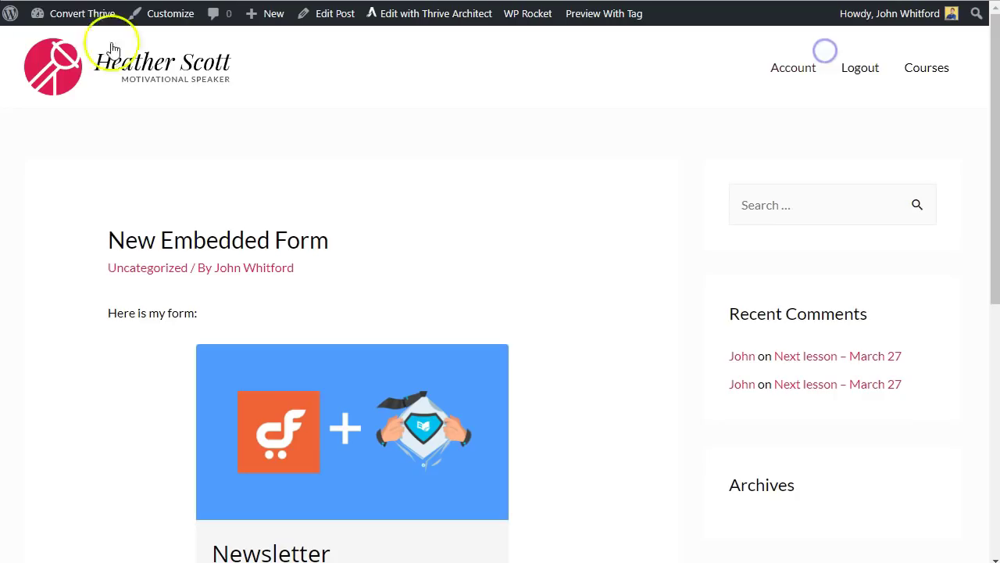
{"action": "scroll", "coordinate": [576, 245], "scroll_direction": "down", "scroll_amount": 2}
{"action": "scroll", "coordinate": [335, 157], "scroll_direction": "up", "scroll_amount": 1}
{"action": "scroll", "coordinate": [234, 179], "scroll_direction": "down", "scroll_amount": 1}
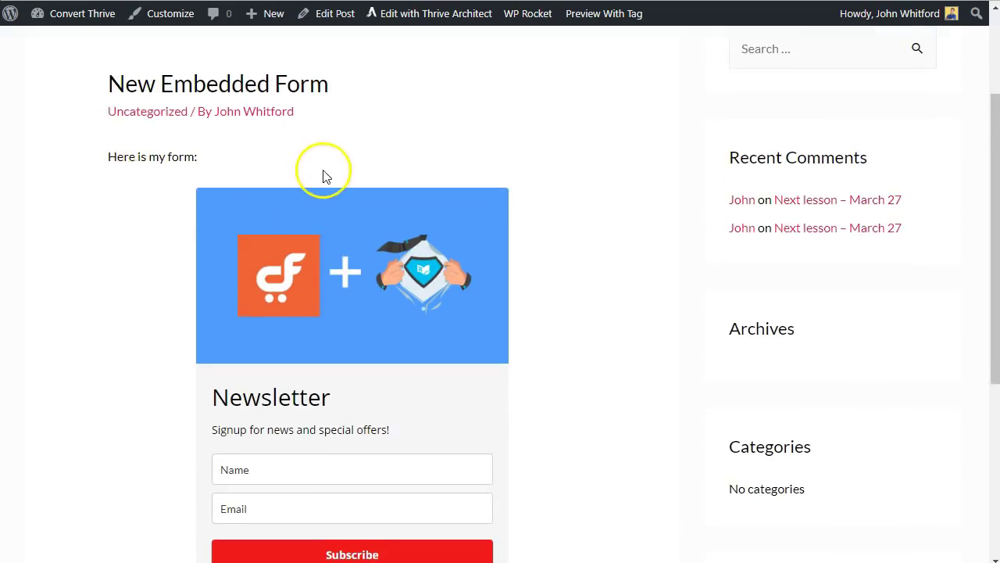
{"action": "scroll", "coordinate": [430, 211], "scroll_direction": "down", "scroll_amount": 2}
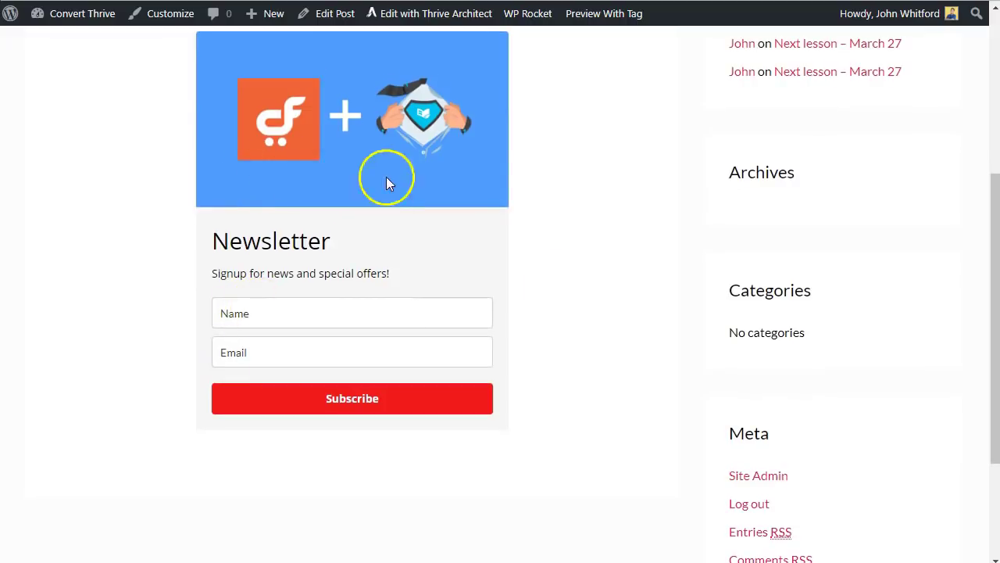
- Submit the signup form with a test name and e-mail address
{"action": "left_click", "coordinate": [344, 311]}
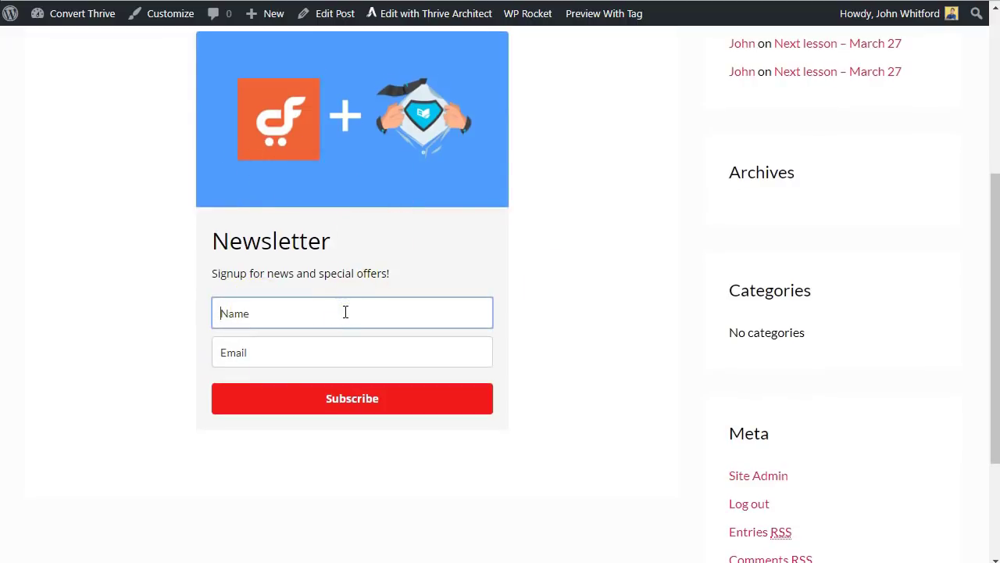
{"action": "type", "text": "John"}
{"action": "key", "text": "Tab"}
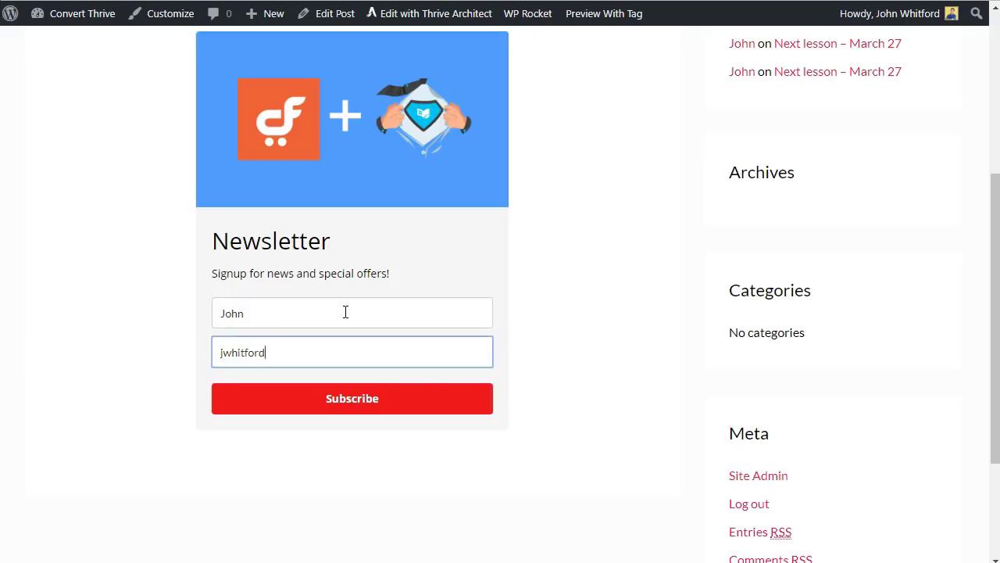
{"action": "key", "text": "Return"}
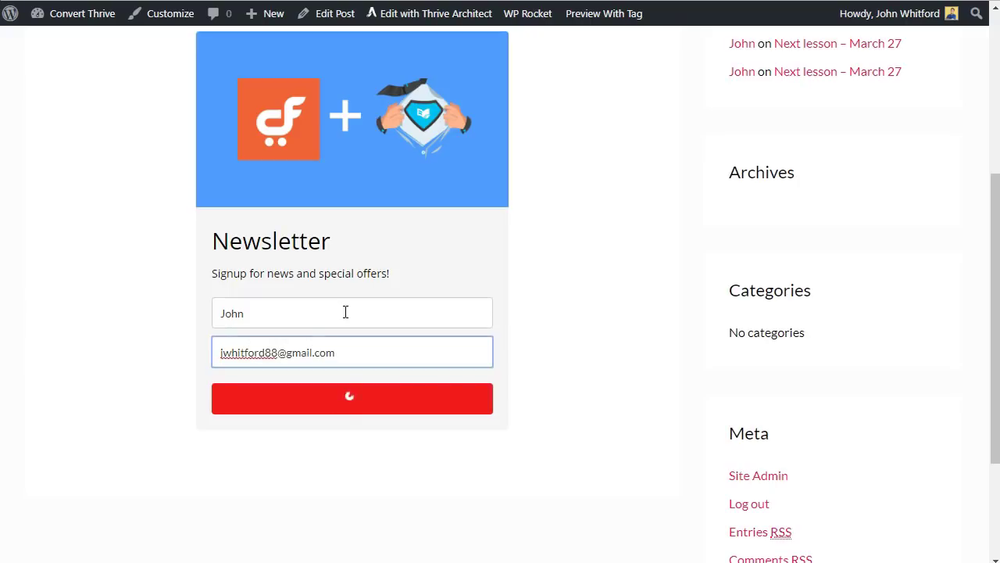
{"action": "left_click", "coordinate": [615, 360]}
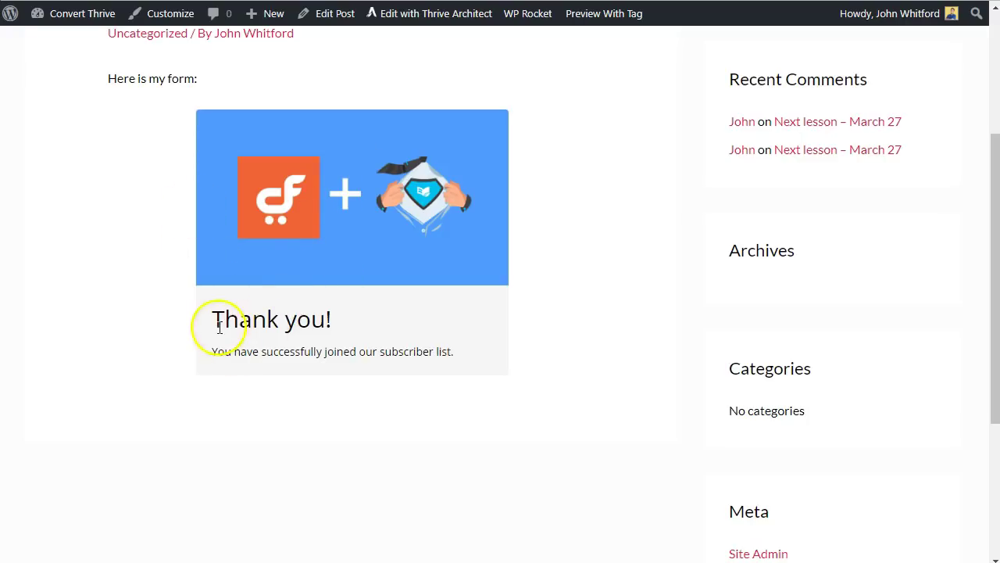
- Highlight the 'Thank you!' heading and the successful subscription message to confirm them
{"action": "left_click_drag", "start_coordinate": [219, 326], "coordinate": [335, 322]}
{"action": "left_click_drag", "start_coordinate": [222, 351], "coordinate": [473, 368]}
{"action": "left_click", "coordinate": [497, 369]}
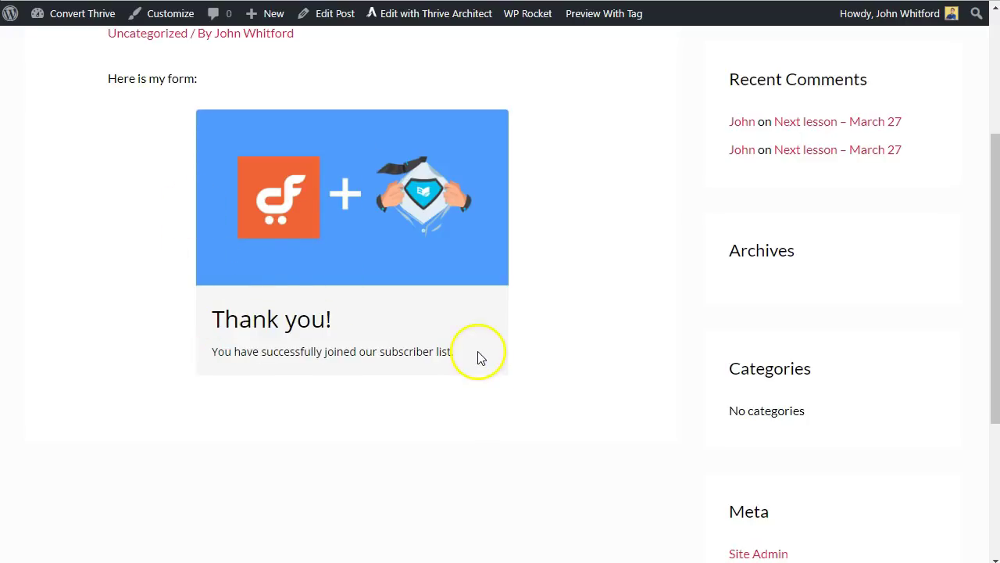